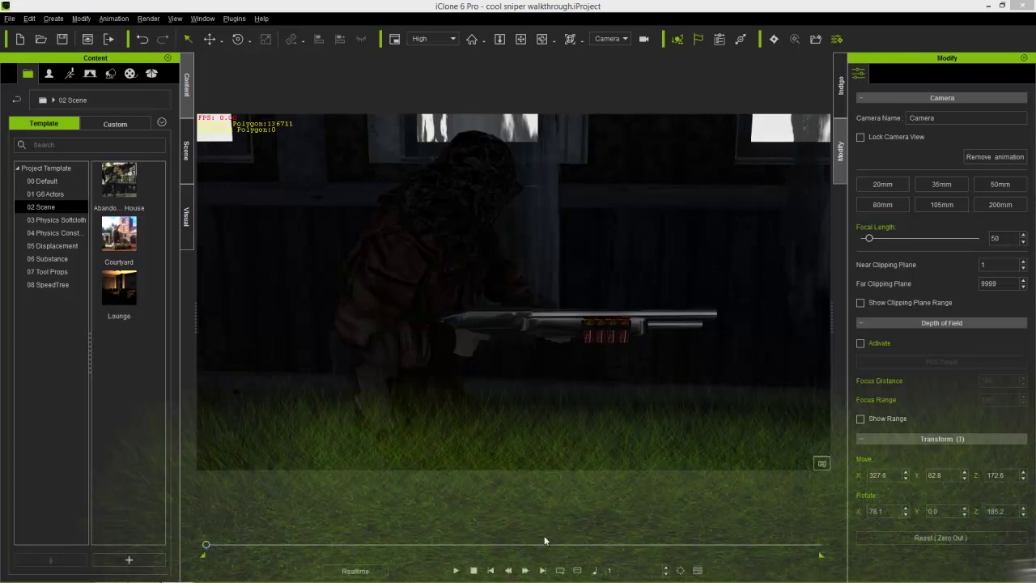
# Play back the sniper scene animation twice, stopping it after each viewing.
pyautogui.click(456, 571)
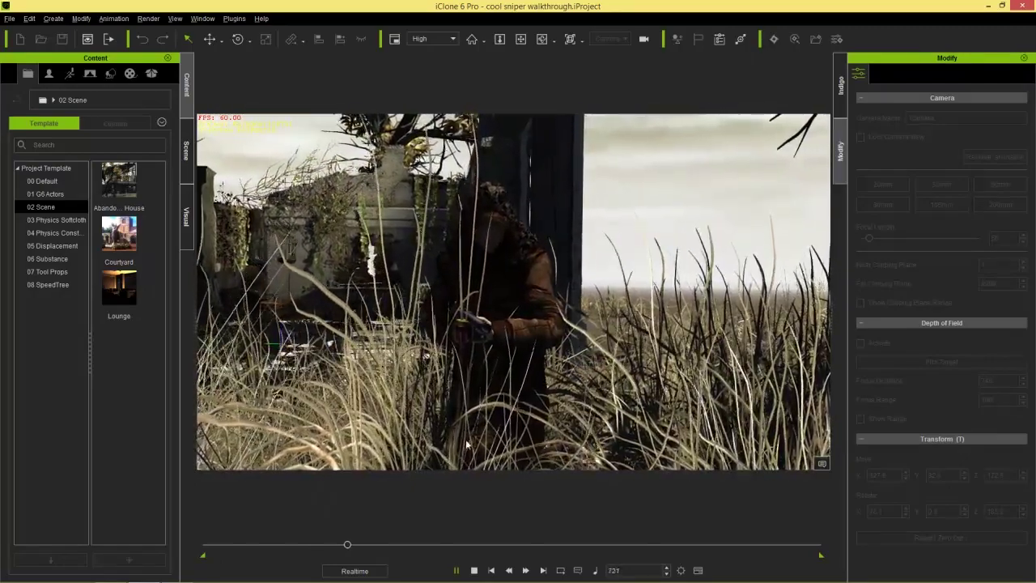
pyautogui.click(474, 571)
pyautogui.click(458, 571)
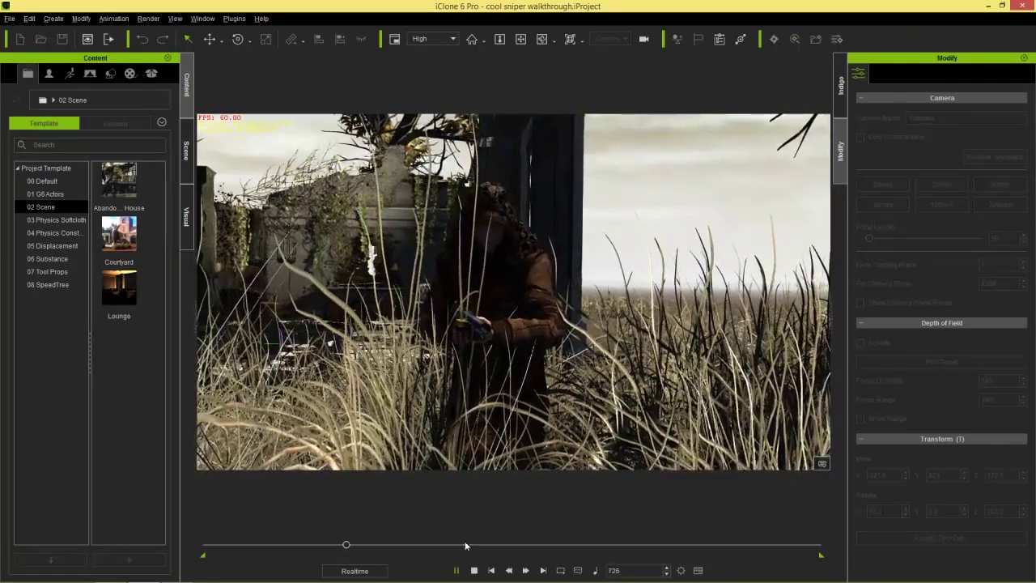
pyautogui.click(474, 570)
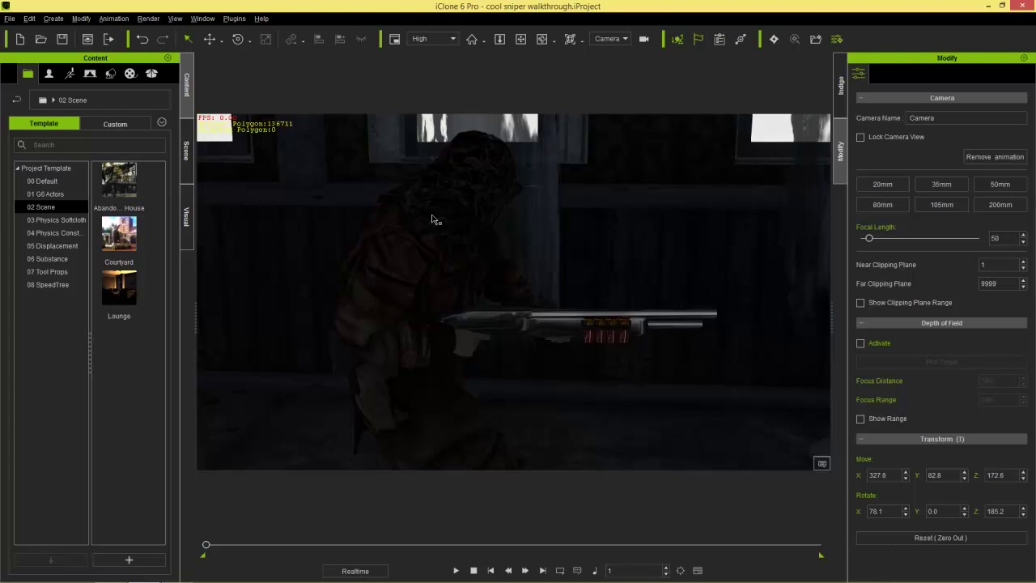
# Switch to 3DXchange and load Model_M_Sniper.fbx from the desktop into its empty scene.
pyautogui.press('super+d')
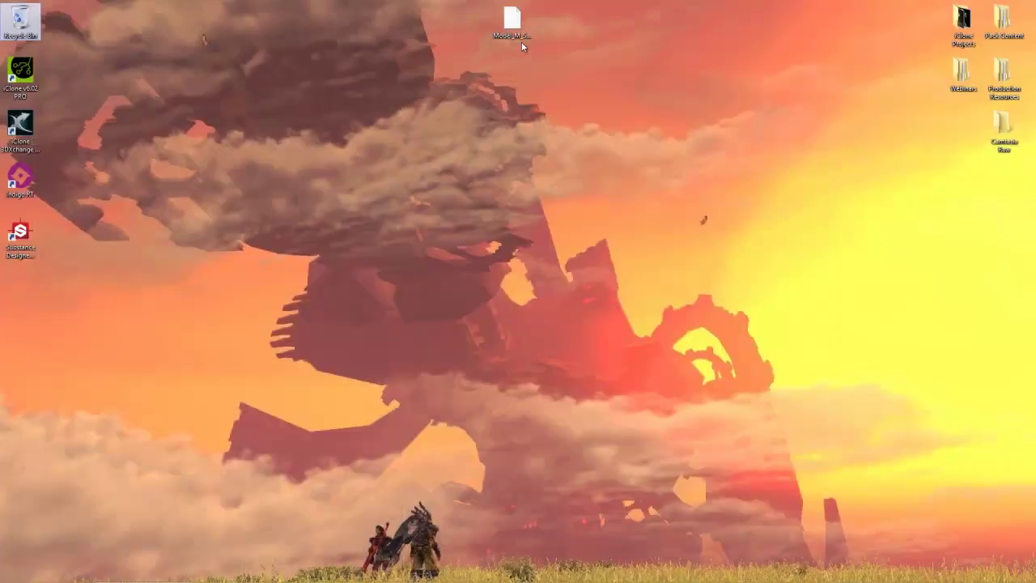
pyautogui.click(515, 23)
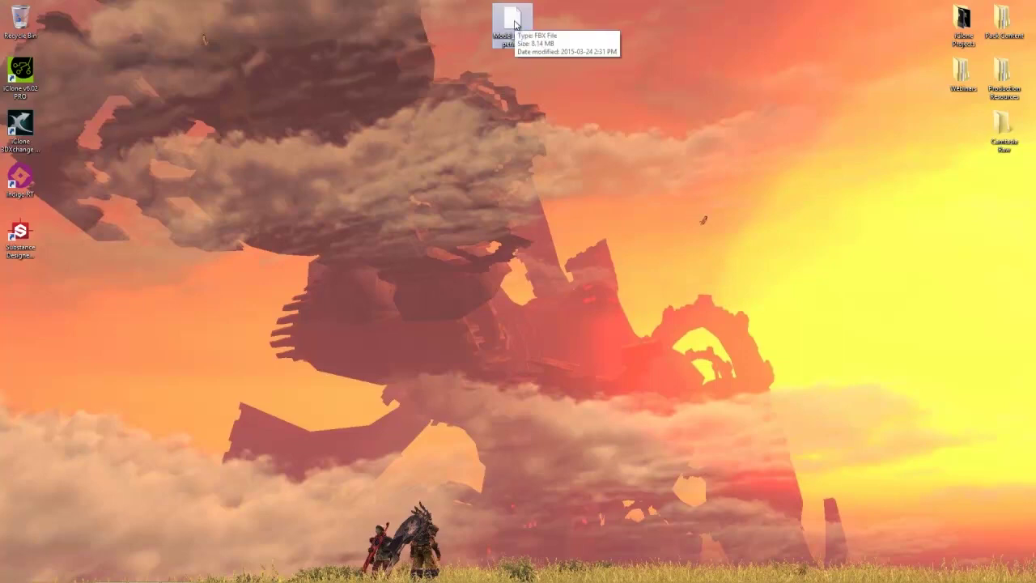
pyautogui.moveTo(506, 28); pyautogui.dragTo(528, 297)
pyautogui.hotkey('alt', 'Tab')
pyautogui.hotkey('alt', 'Tab')
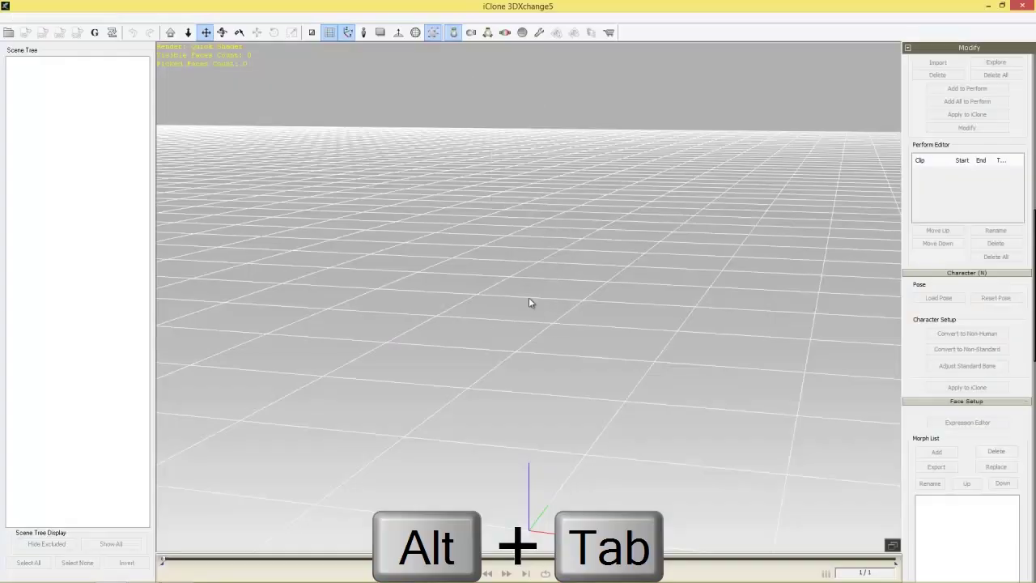
pyautogui.click(499, 354)
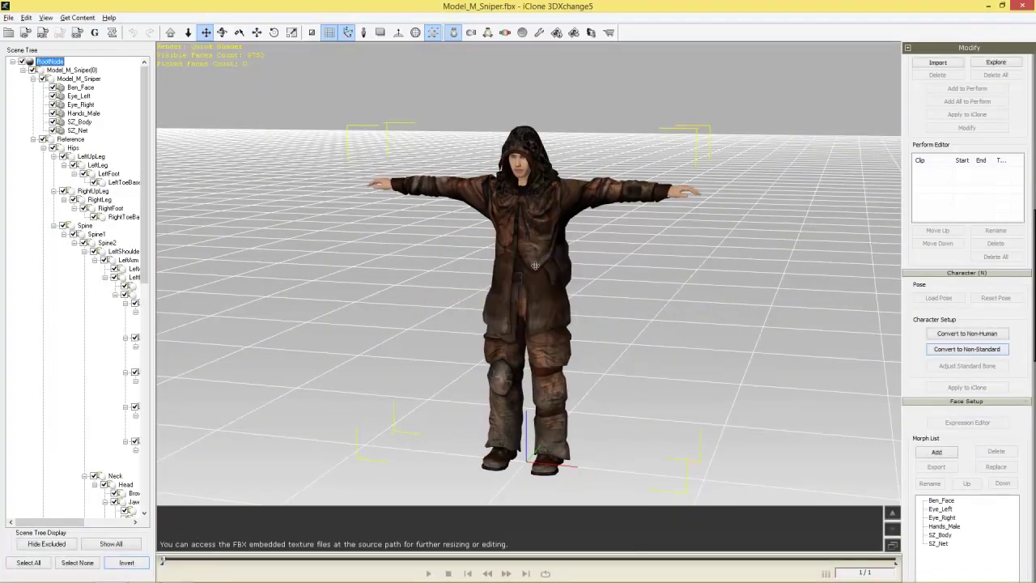
pyautogui.moveTo(448, 279); pyautogui.dragTo(517, 268, button='right')
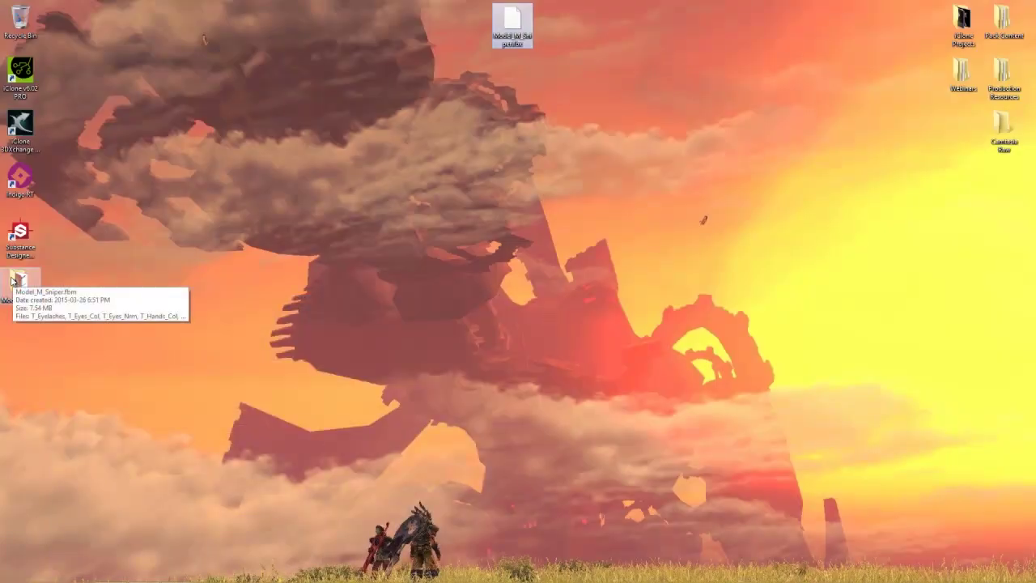
# Examine the extracted texture images in the Model_M_Sniper.fbm folder on the desktop, and return to 3DXchange.
pyautogui.doubleClick(21, 279)
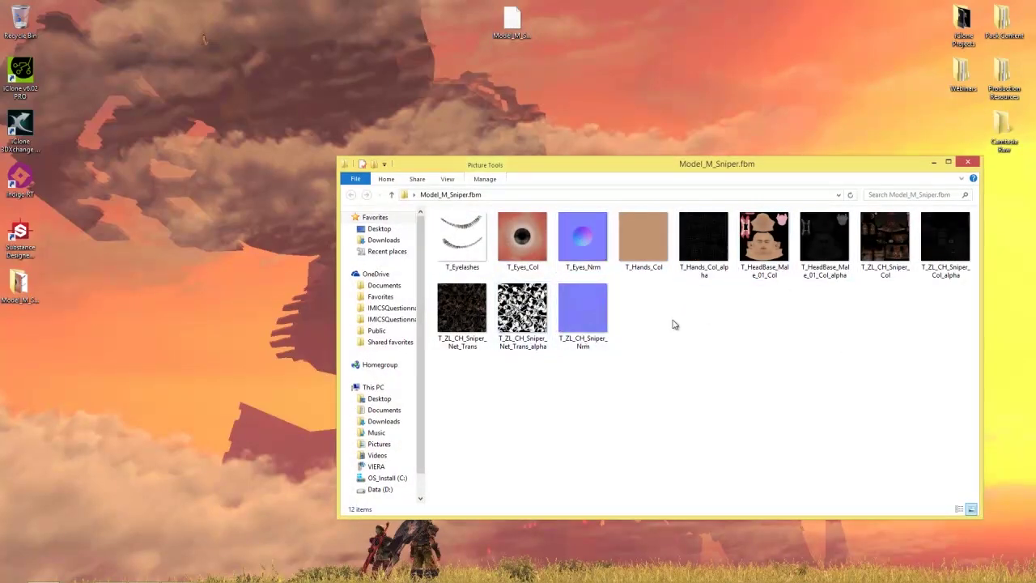
pyautogui.click(974, 164)
pyautogui.hotkey('alt', 'Tab')
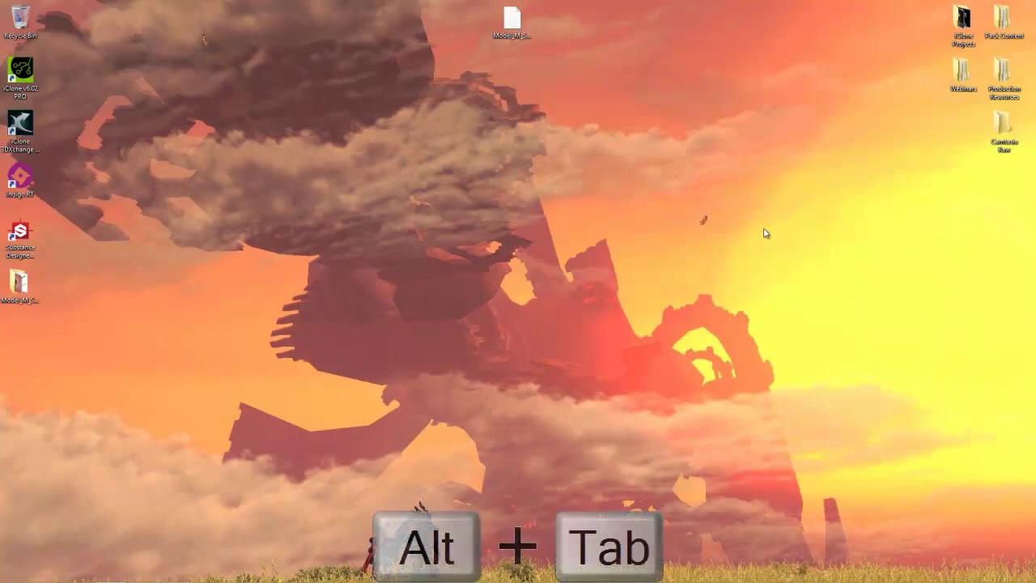
pyautogui.hotkey('alt', 'Tab')
pyautogui.hotkey('alt', 'Tab')
pyautogui.hotkey('alt', 'Tab')
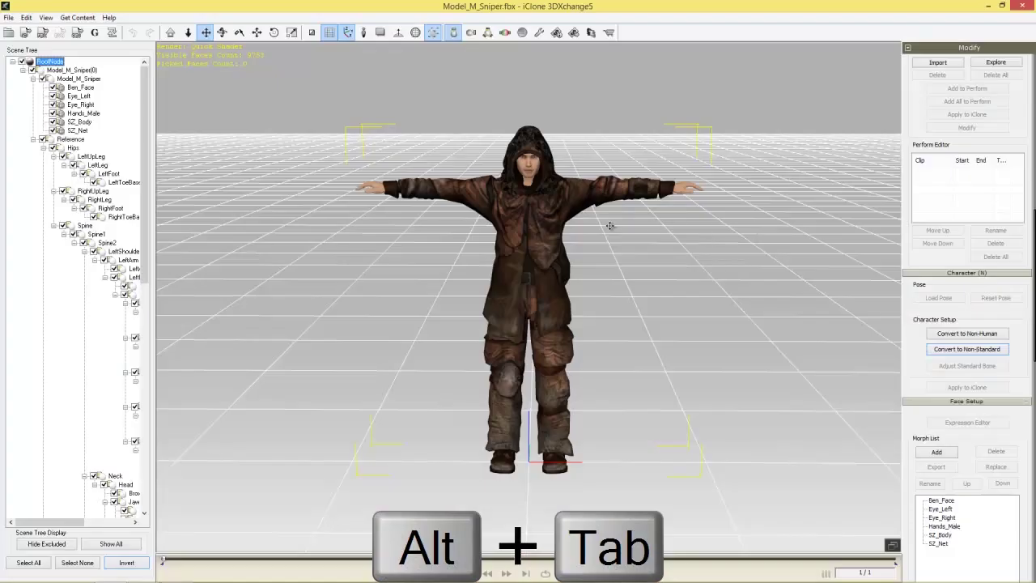
# Begin converting the sniper to a non-standard character and set the bone display size to 5.0.
pyautogui.moveTo(502, 376); pyautogui.dragTo(530, 326, button='right')
pyautogui.moveTo(530, 327); pyautogui.dragTo(518, 319)
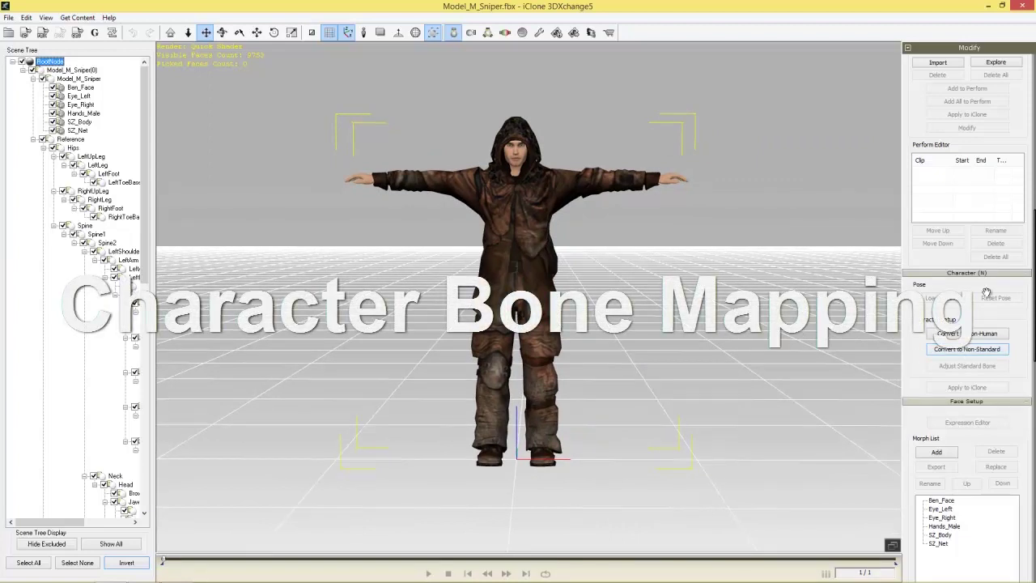
pyautogui.click(971, 349)
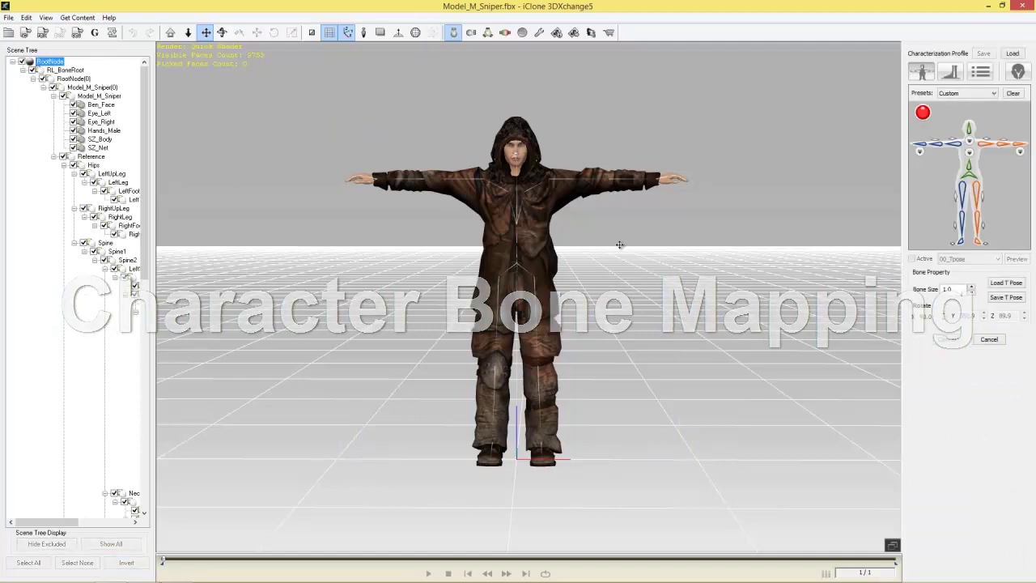
pyautogui.moveTo(620, 245); pyautogui.dragTo(542, 263, button='right')
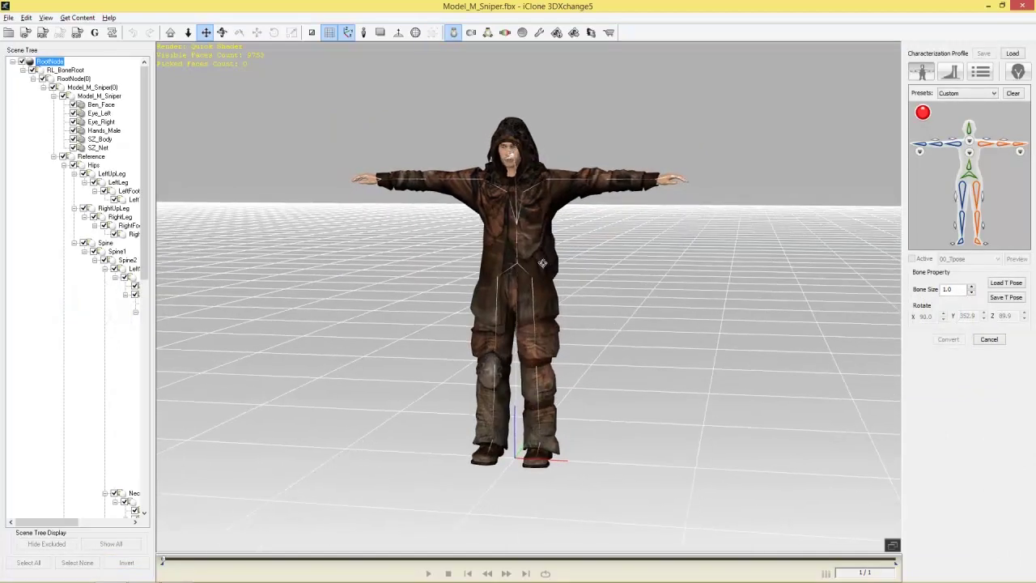
pyautogui.doubleClick(944, 289)
pyautogui.write('5')
pyautogui.press('Return')
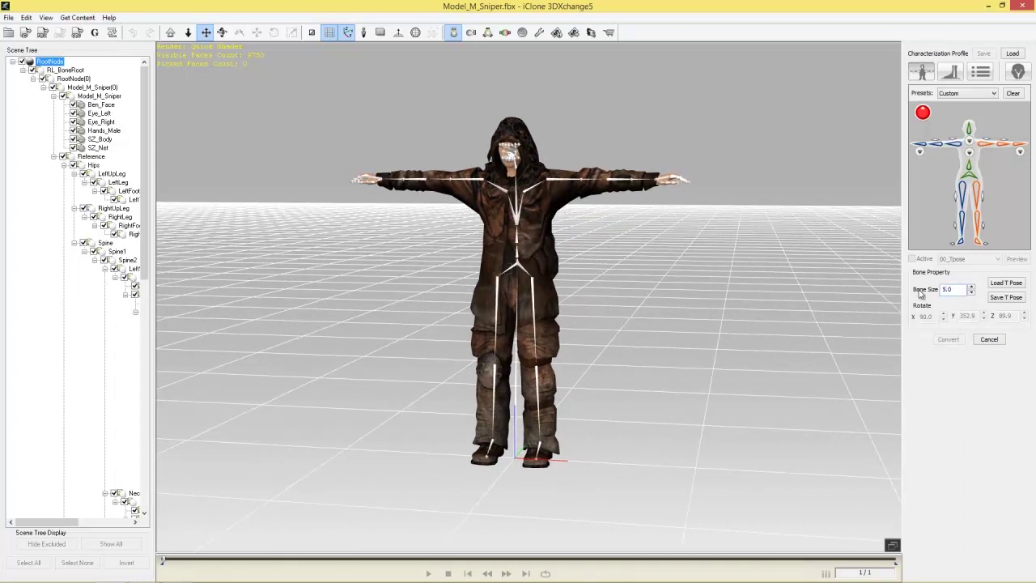
pyautogui.moveTo(605, 315); pyautogui.dragTo(571, 303, button='middle')
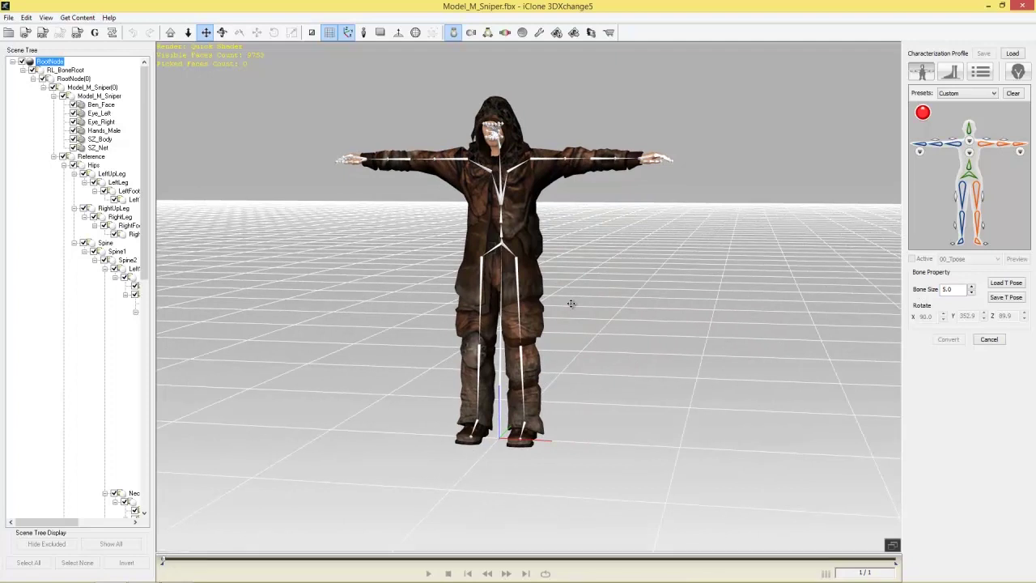
# Try mapping the character's left foot, lower leg and thigh bones individually, and clear that custom mapping.
pyautogui.click(995, 95)
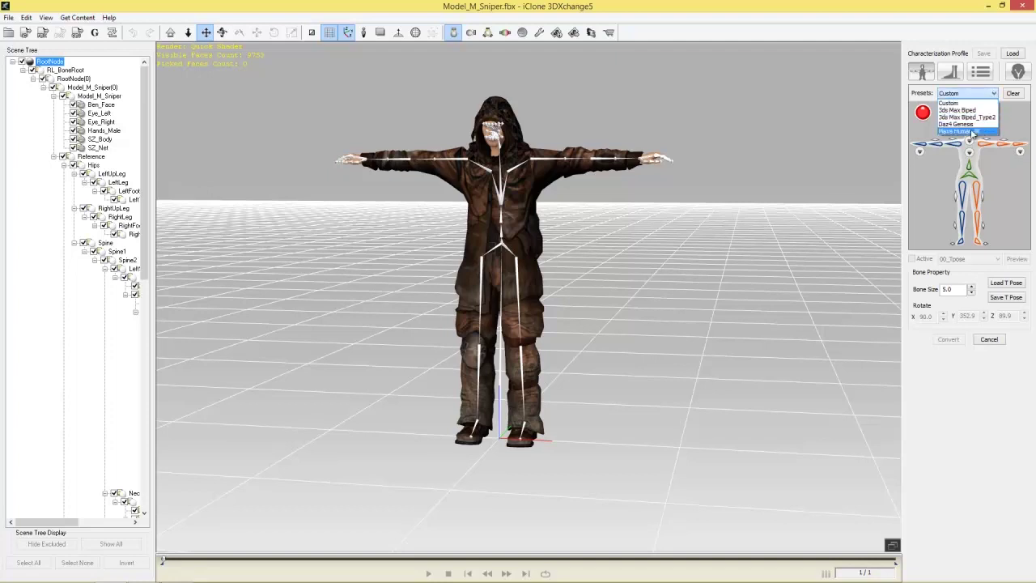
pyautogui.click(693, 243)
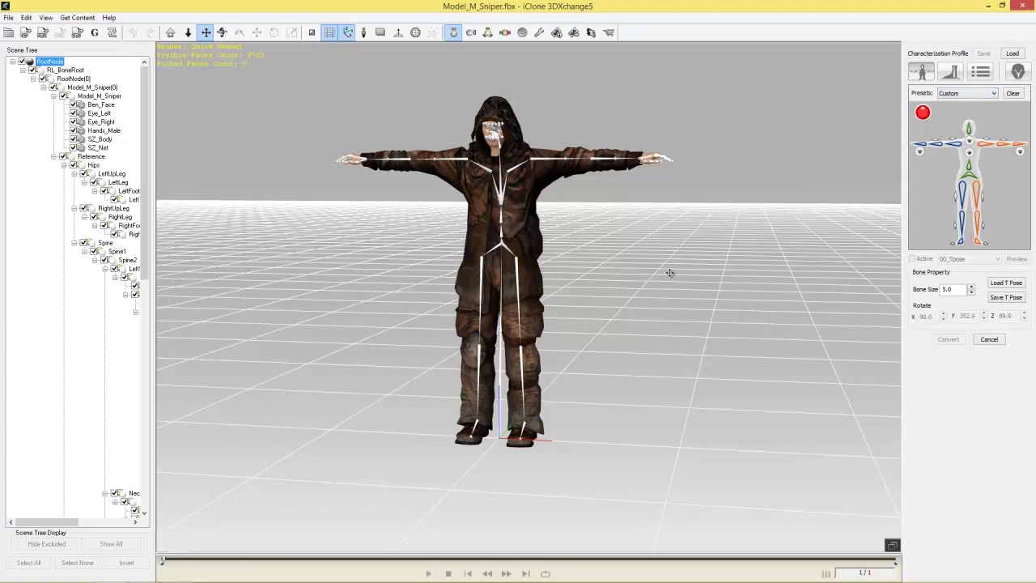
pyautogui.scroll(6, 646, 444)
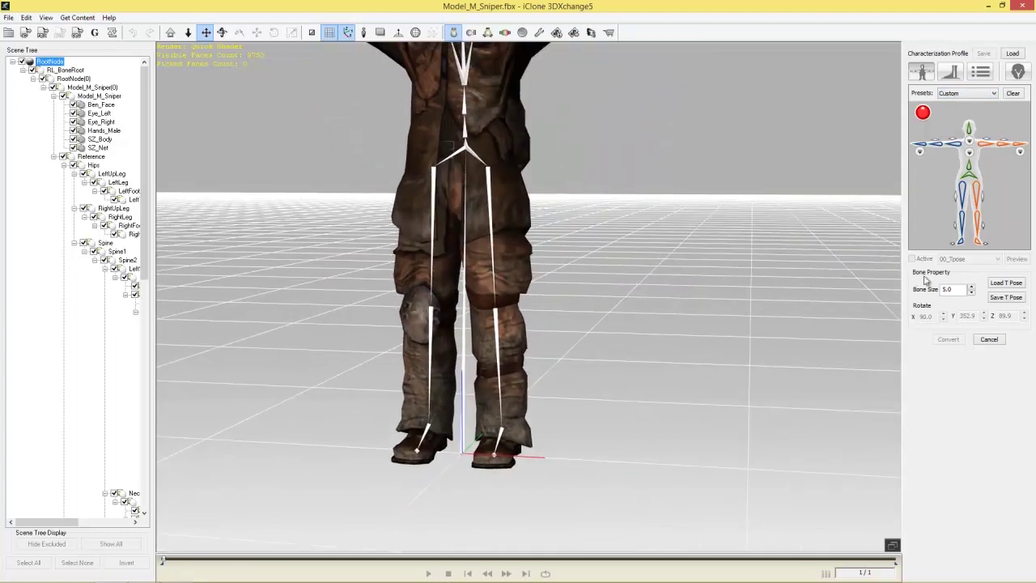
pyautogui.click(978, 245)
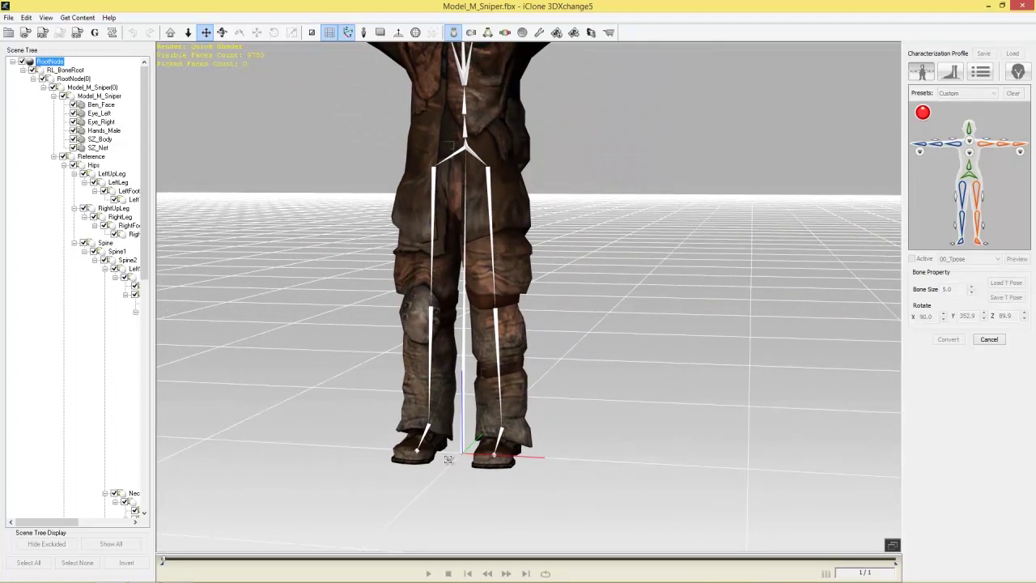
pyautogui.click(498, 437)
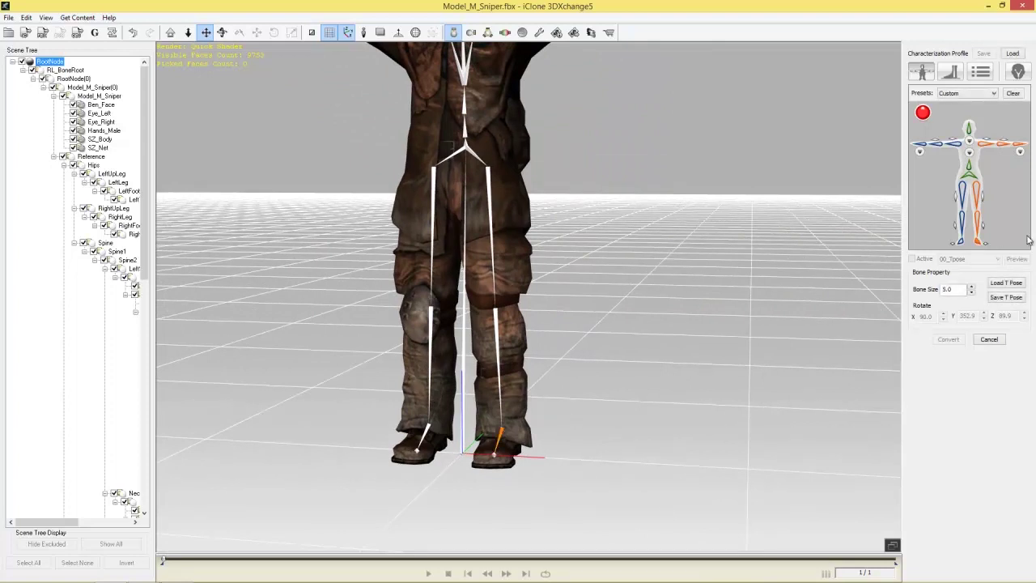
pyautogui.click(978, 225)
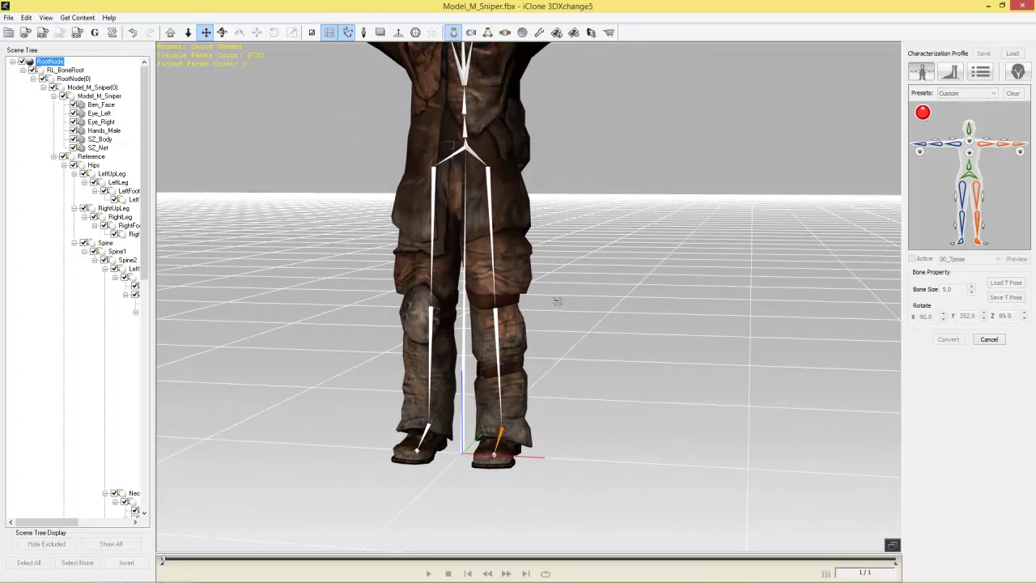
pyautogui.click(497, 324)
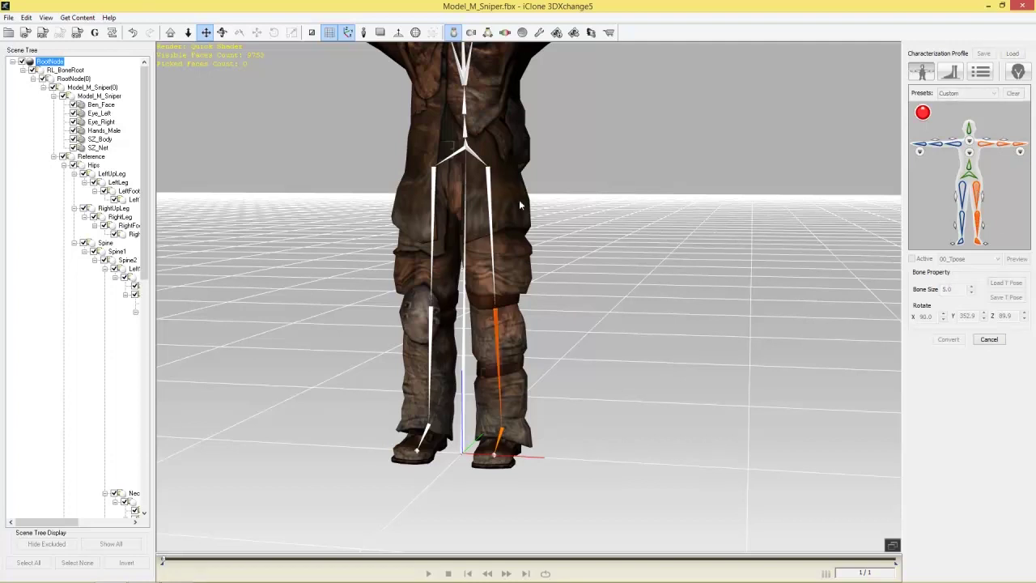
pyautogui.scroll(-5, 490, 194)
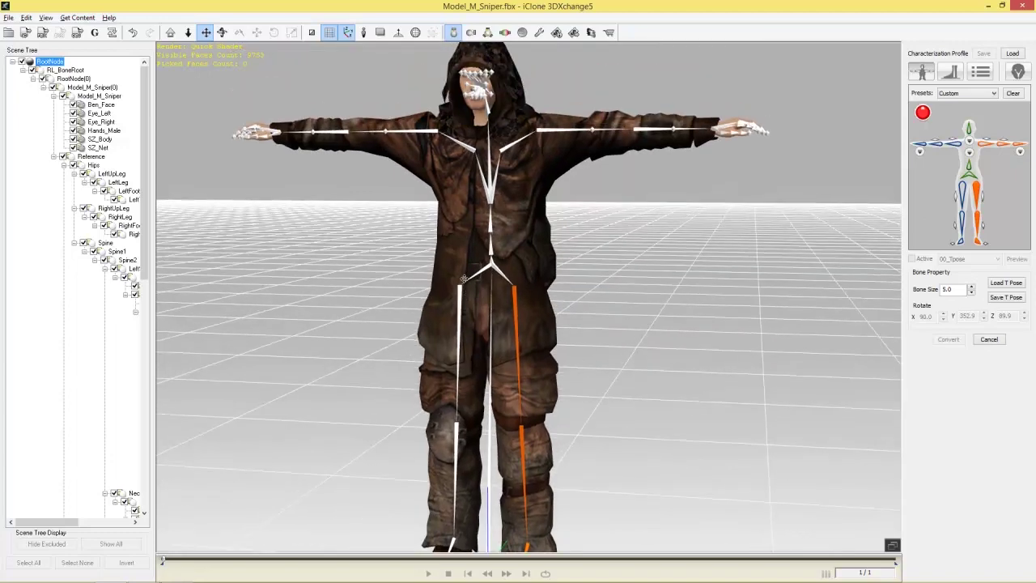
pyautogui.moveTo(414, 264); pyautogui.dragTo(467, 274, button='middle')
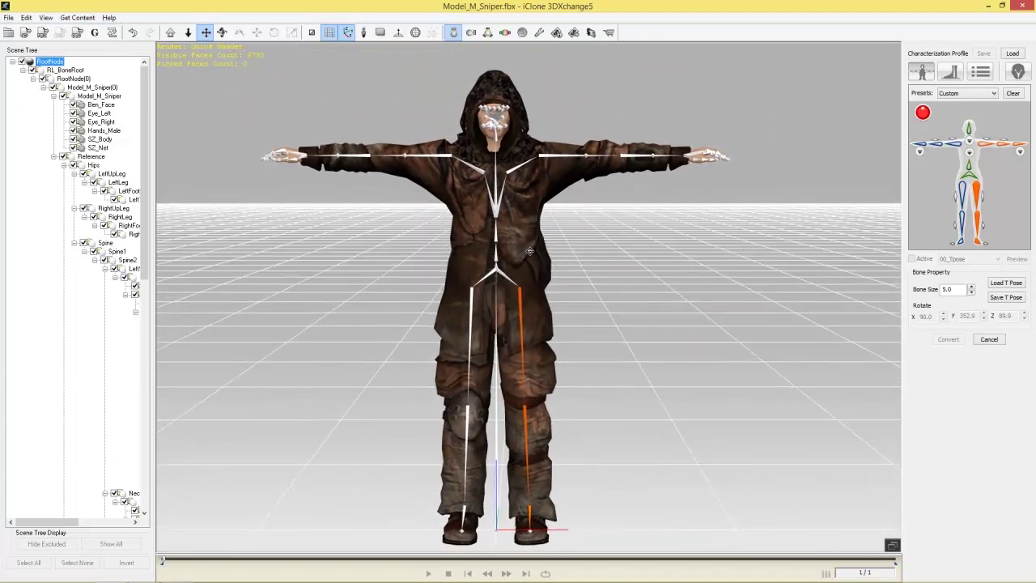
pyautogui.click(1019, 94)
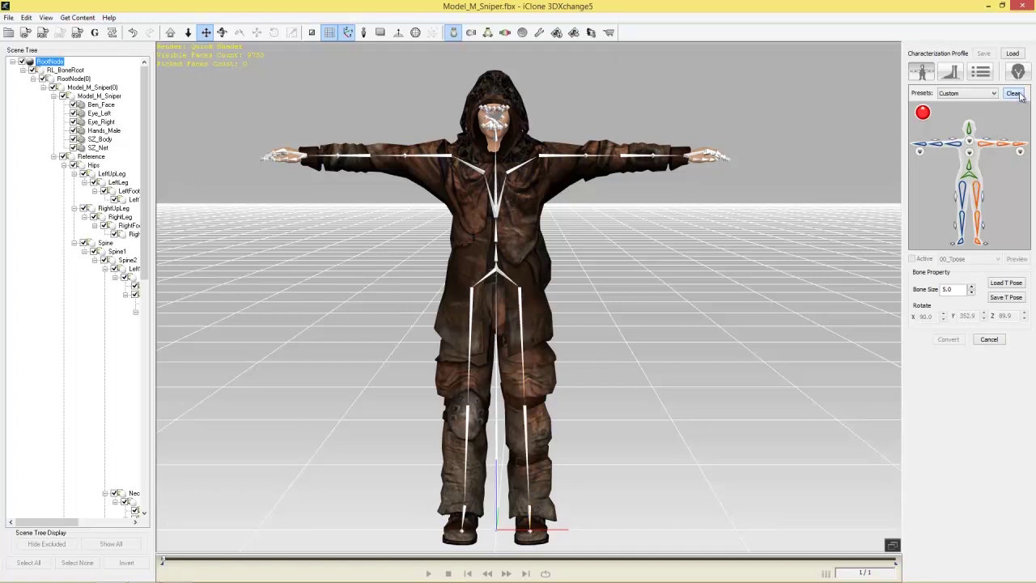
# Map the sniper's whole skeleton with the Maya Human-IK preset.
pyautogui.click(996, 93)
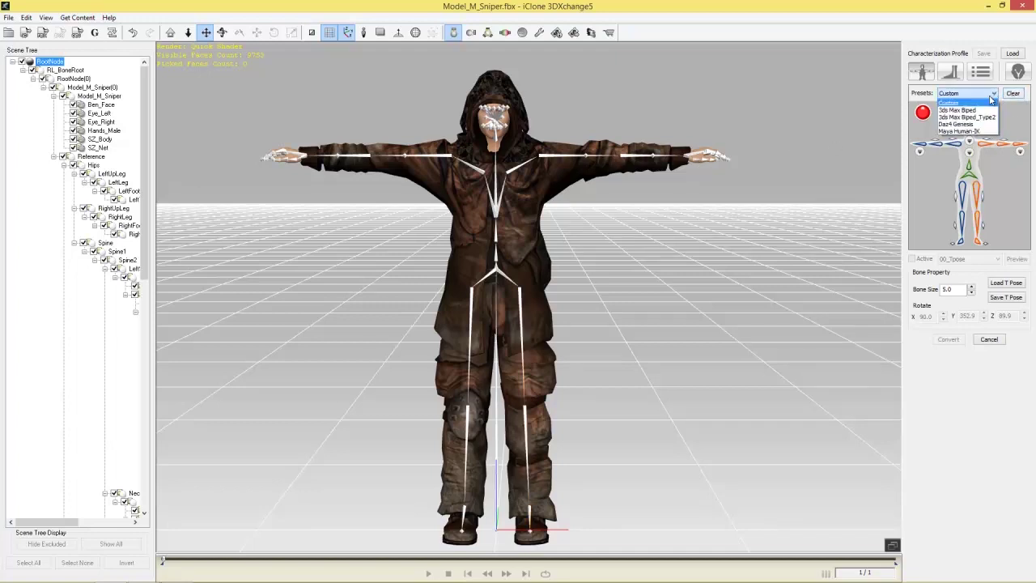
pyautogui.click(978, 134)
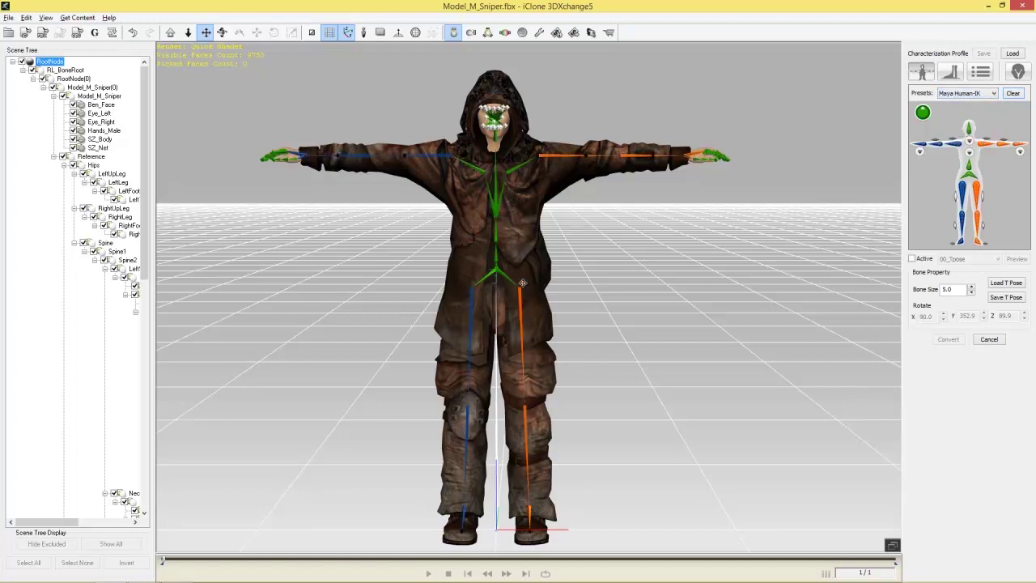
pyautogui.scroll(-3, 521, 289)
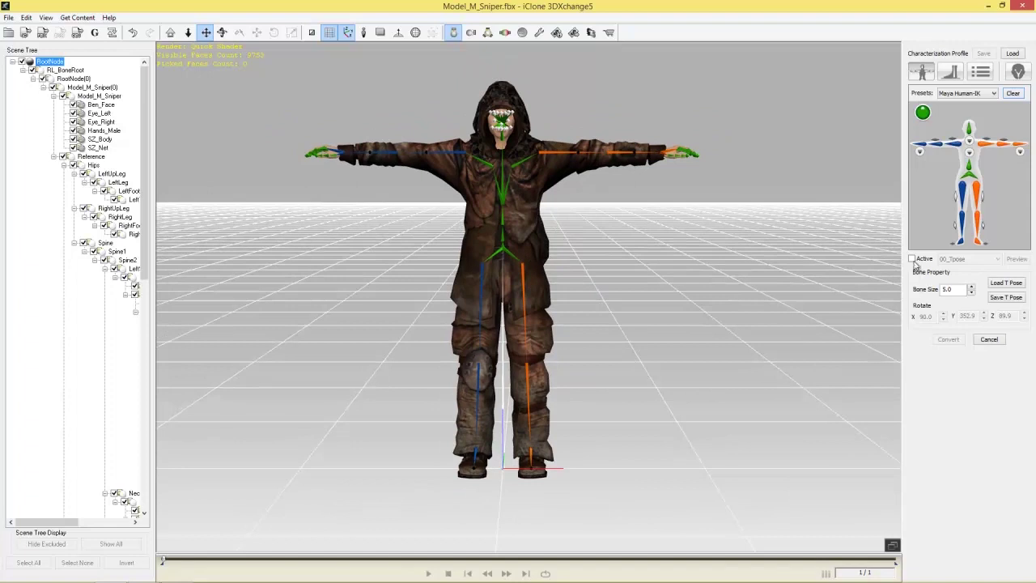
# Activate the characterization and preview the 09_Basic Run motion on the sniper, pausing it partway.
pyautogui.click(915, 259)
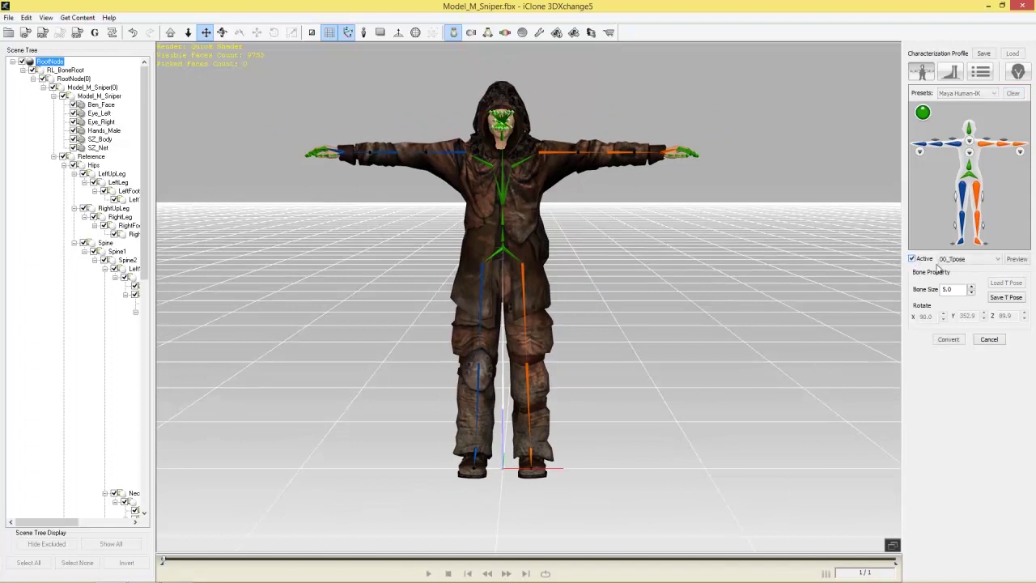
pyautogui.click(994, 259)
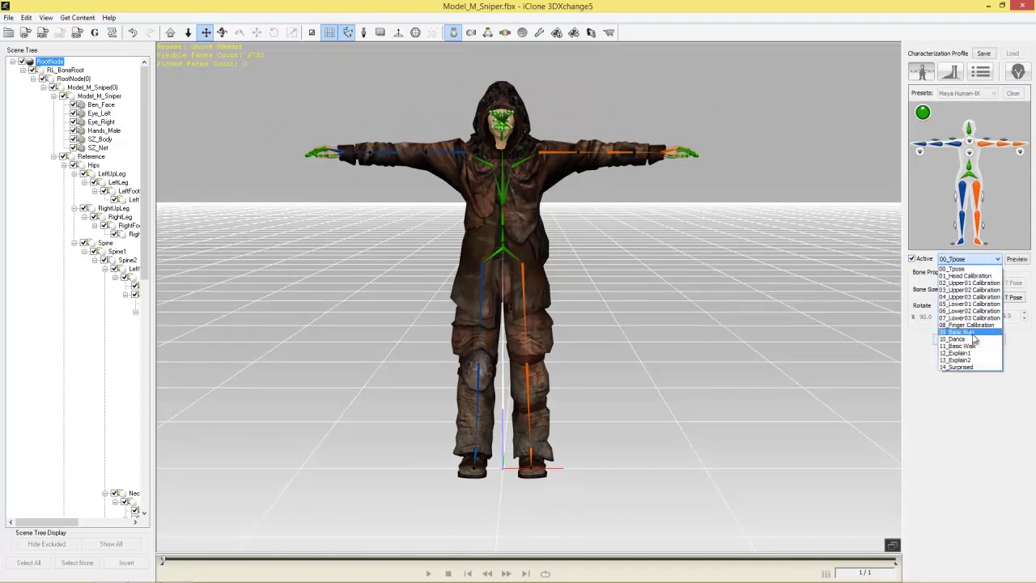
pyautogui.click(976, 339)
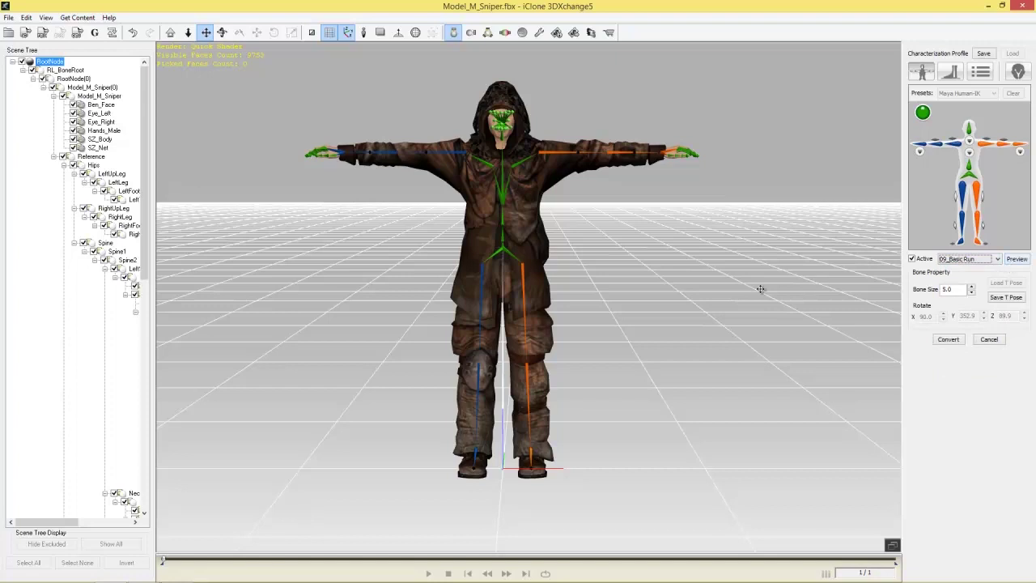
pyautogui.click(1016, 260)
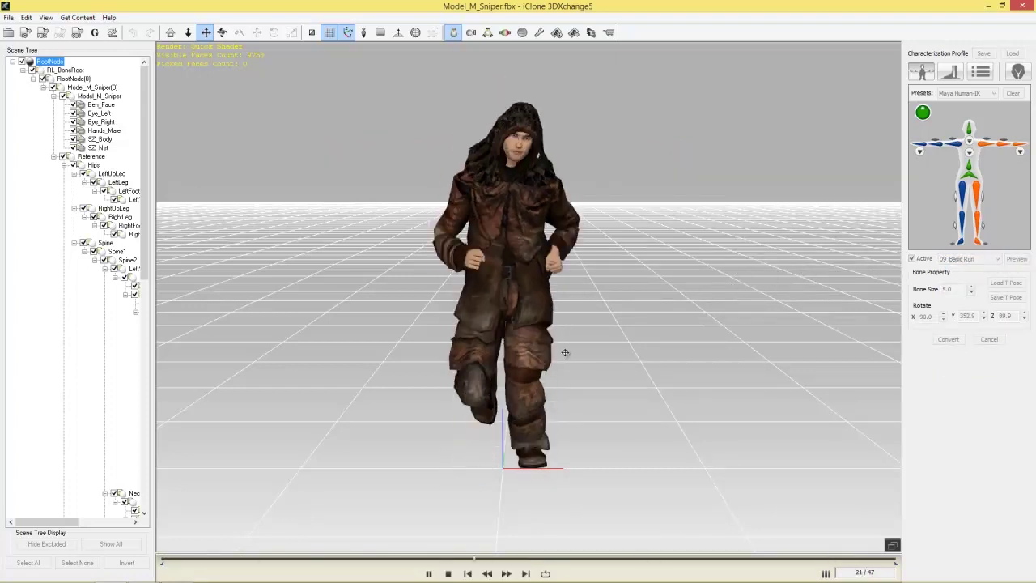
pyautogui.press('space')
# Preview the 06_Lower02 Calibration motion to check the sniper's leg mapping.
pyautogui.click(968, 259)
pyautogui.click(980, 313)
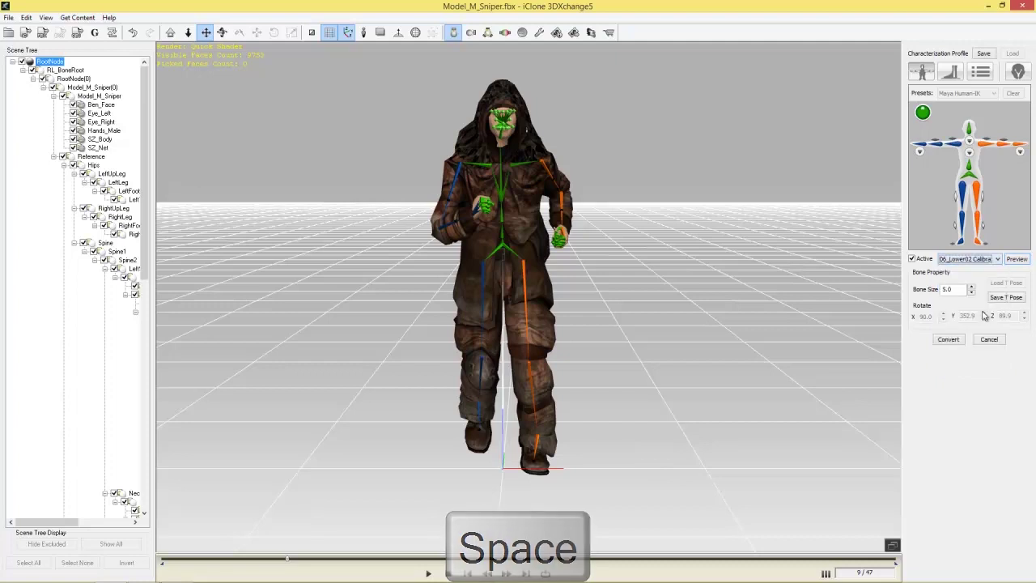
pyautogui.click(1016, 260)
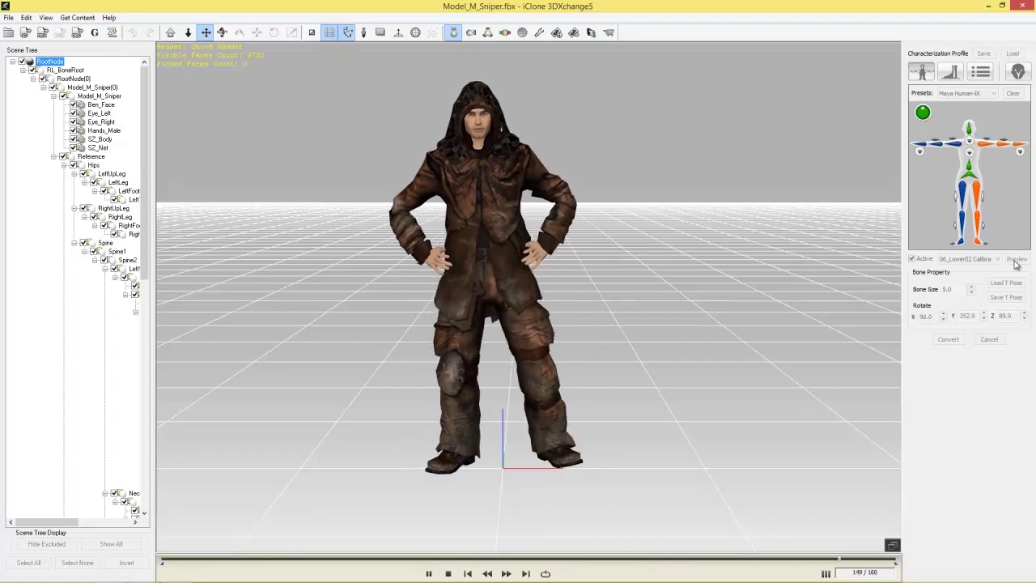
# Stop the 06_Lower02 Calibration preview and switch the sniper's motion to 00_Tpose.
pyautogui.press('space')
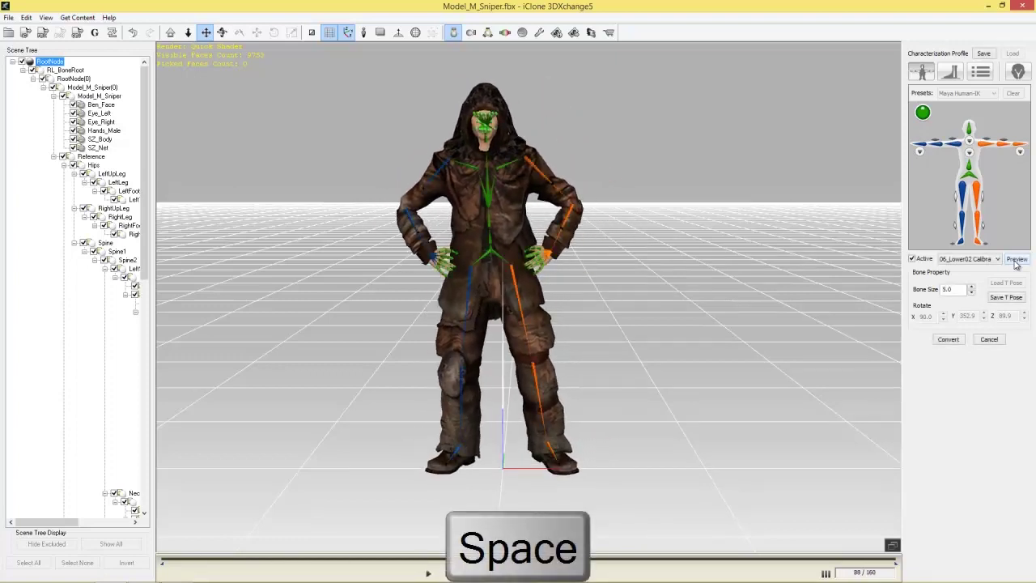
pyautogui.click(971, 260)
pyautogui.click(972, 269)
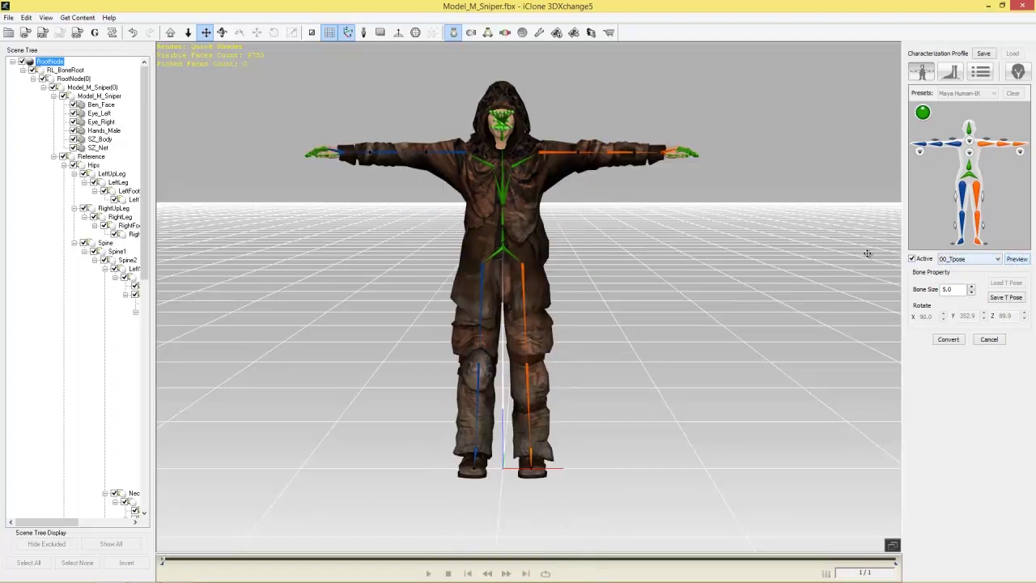
# Show the hip and feet offset settings and make the feet spacing automatic.
pyautogui.click(988, 76)
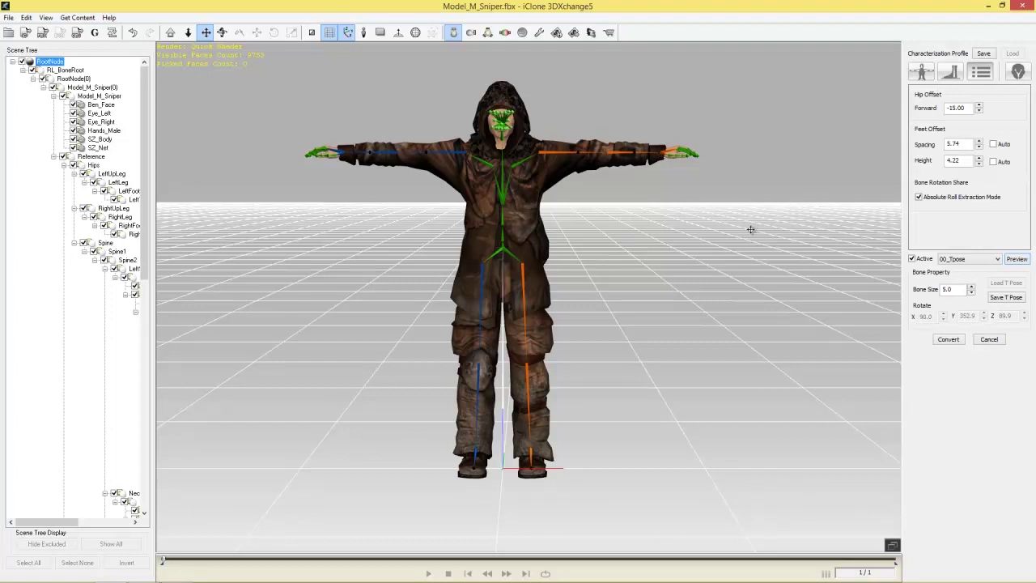
pyautogui.moveTo(703, 227); pyautogui.dragTo(738, 229, button='middle')
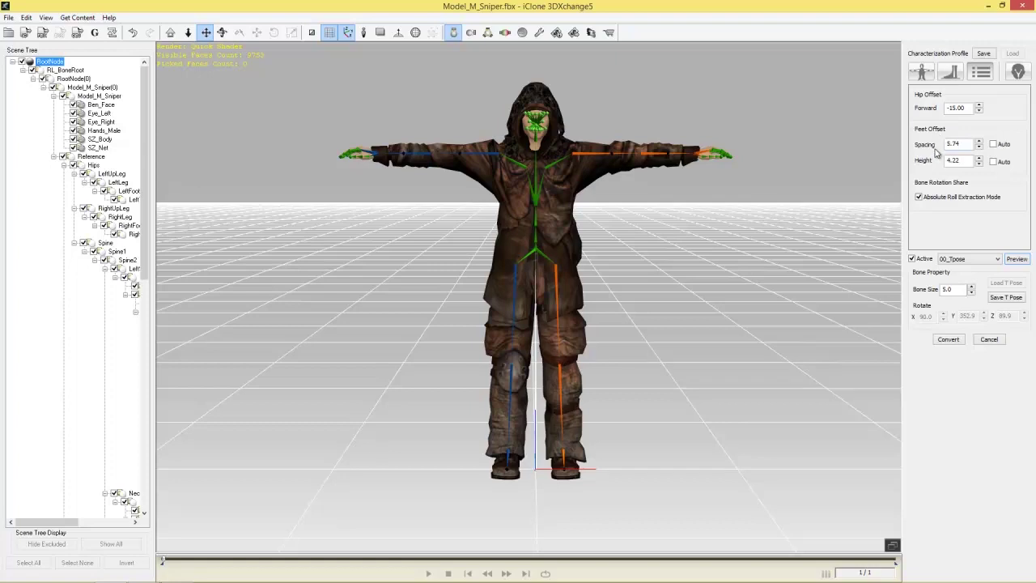
pyautogui.click(994, 144)
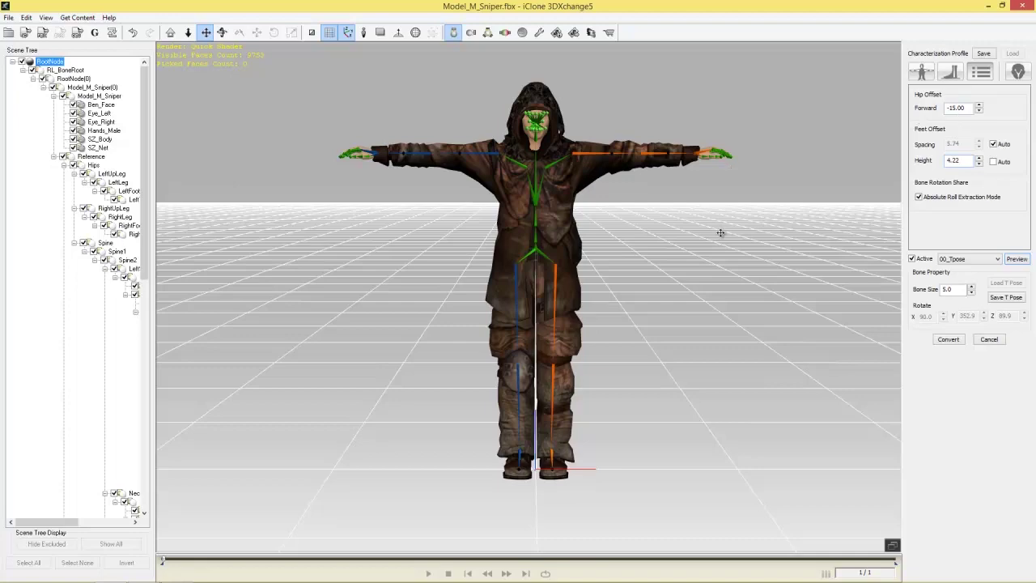
# Try a forward hip offset of 0 while viewing the sniper from the side, and restore the offset to -15.
pyautogui.moveTo(760, 195); pyautogui.dragTo(417, 268, button='right')
pyautogui.moveTo(527, 202); pyautogui.dragTo(567, 232, button='right')
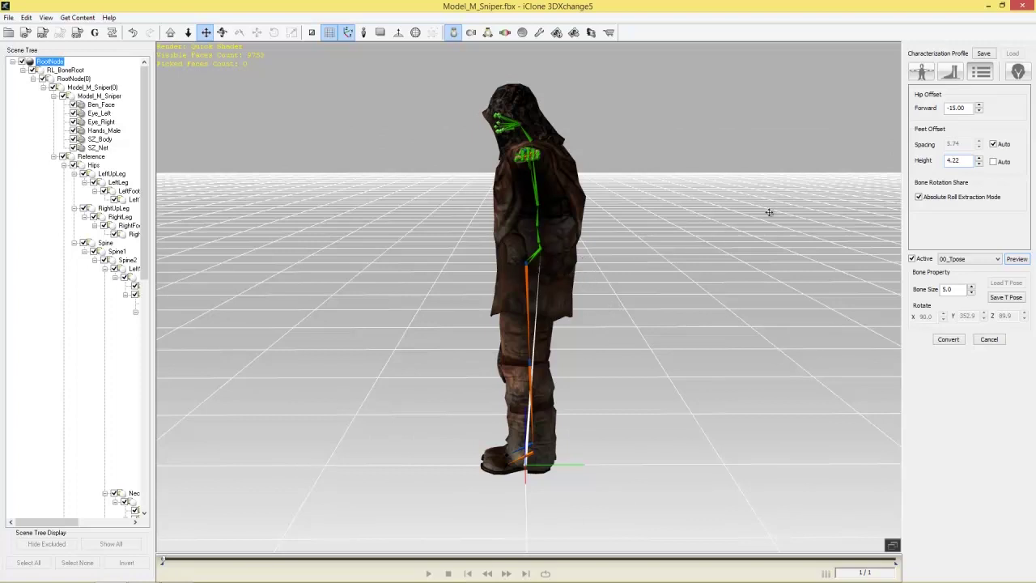
pyautogui.moveTo(973, 109); pyautogui.dragTo(937, 108)
pyautogui.write('0')
pyautogui.press('Return')
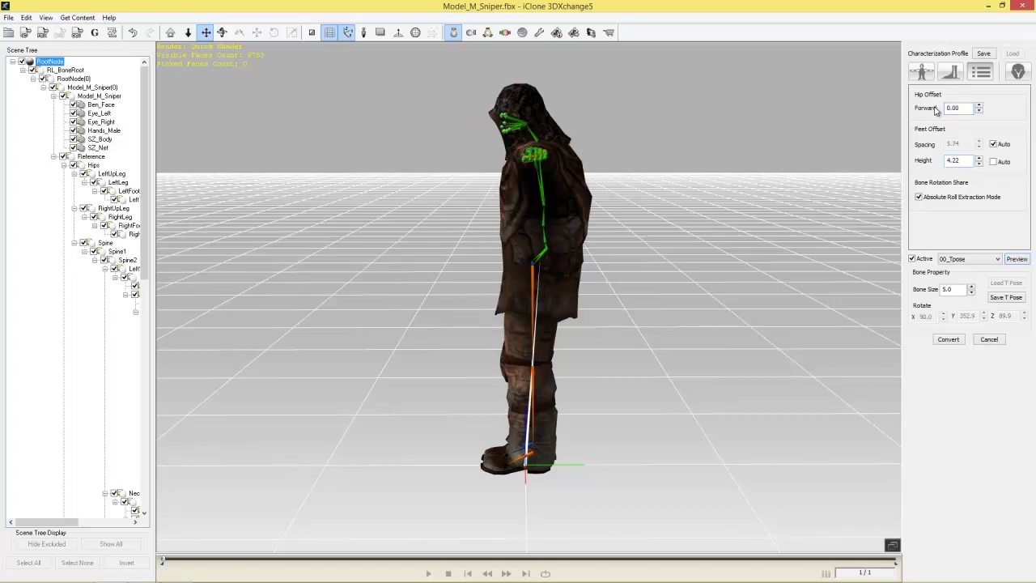
pyautogui.moveTo(488, 297); pyautogui.dragTo(491, 288, button='right')
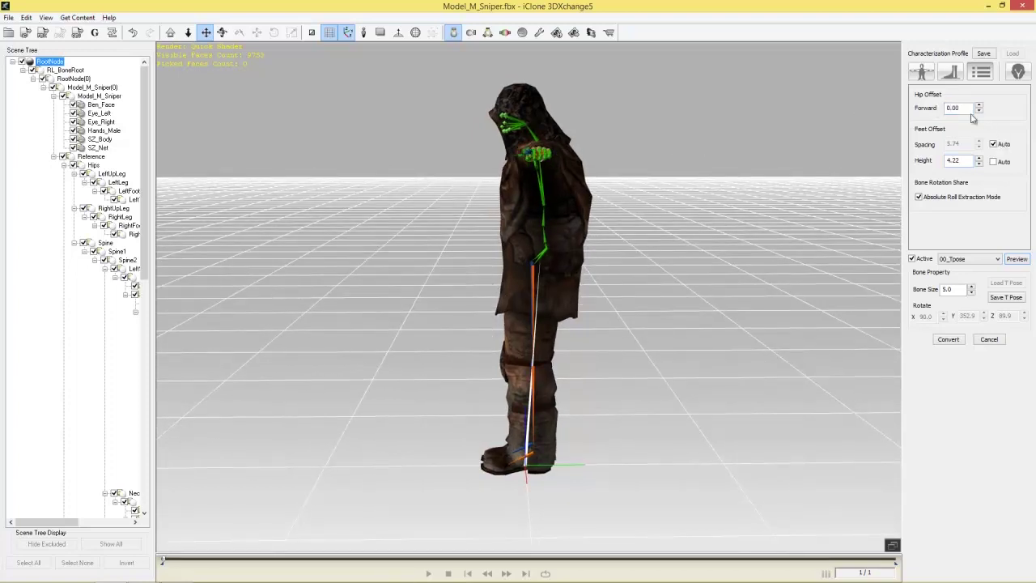
pyautogui.write('-15')
pyautogui.press('Return')
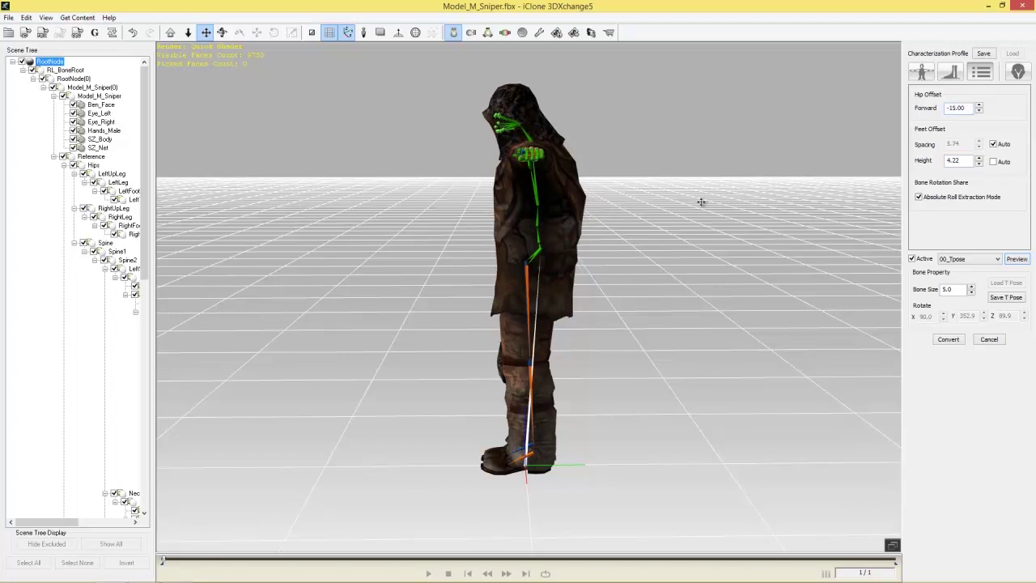
# Try rotating the neck bone to a Z angle of 345.1 with the characterization deactivated, and undo the rotation.
pyautogui.moveTo(557, 219); pyautogui.dragTo(578, 251)
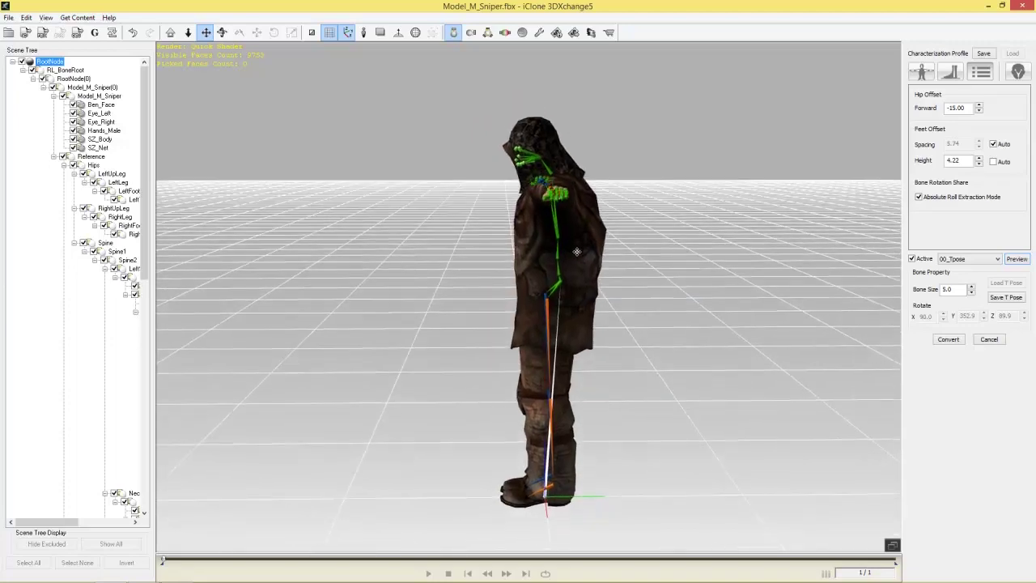
pyautogui.scroll(3, 574, 247)
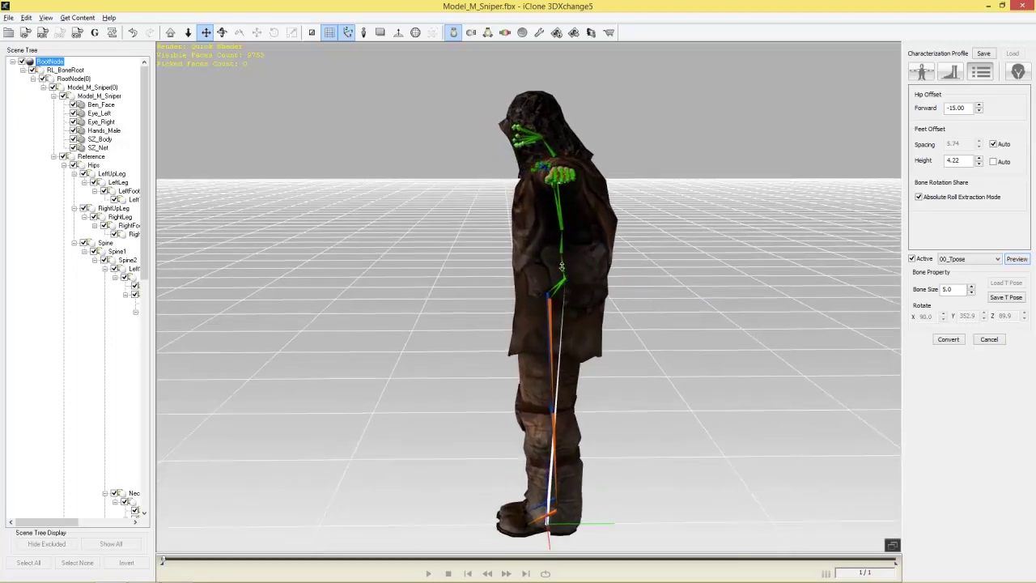
pyautogui.scroll(1, 566, 226)
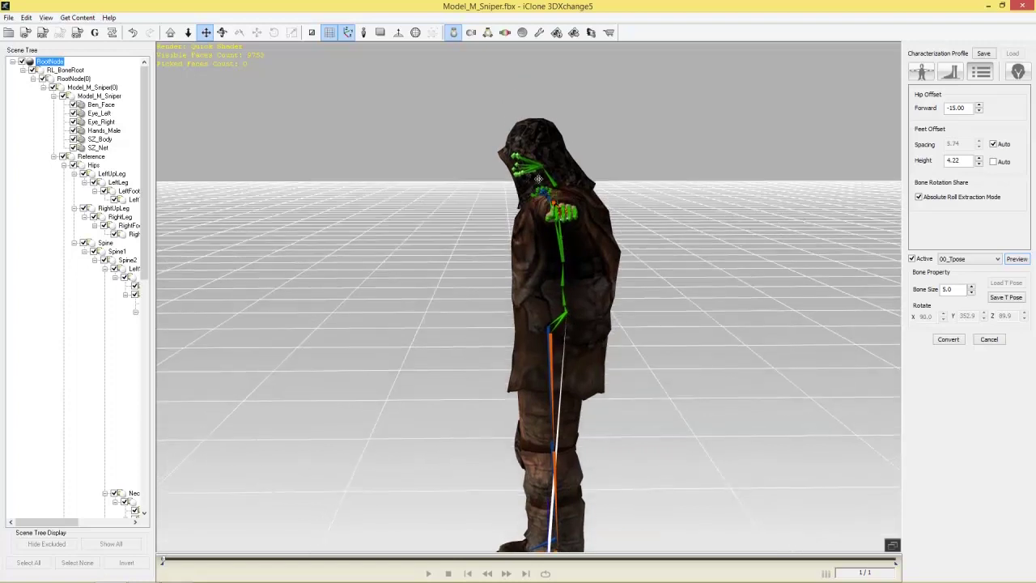
pyautogui.click(913, 259)
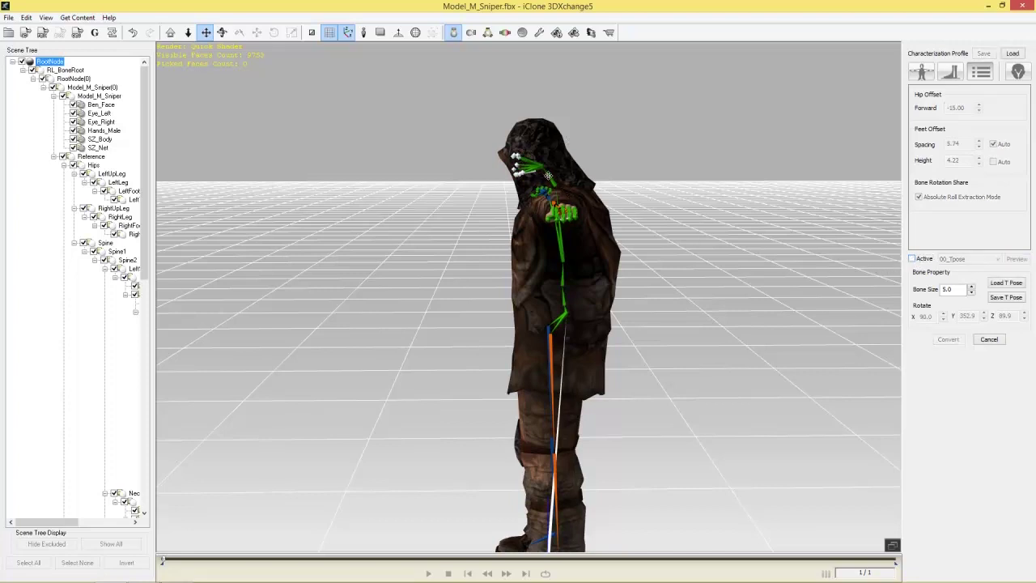
pyautogui.click(548, 174)
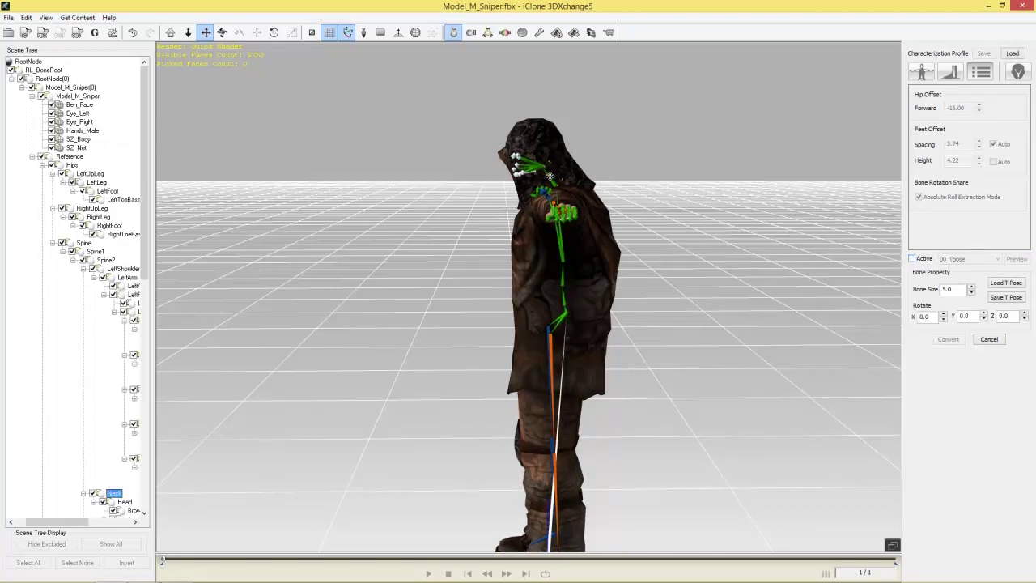
pyautogui.press('e')
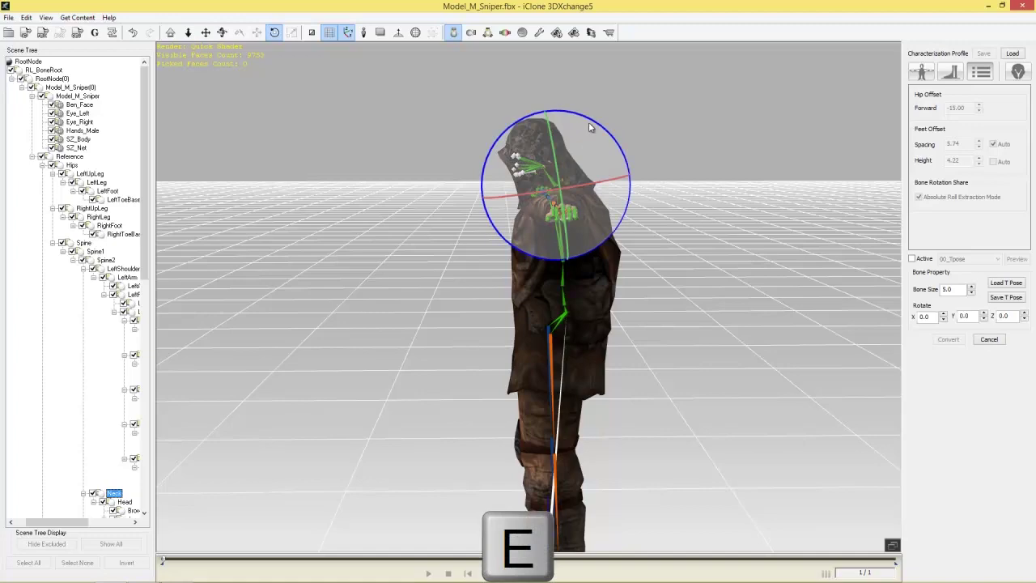
pyautogui.moveTo(592, 125); pyautogui.dragTo(601, 127)
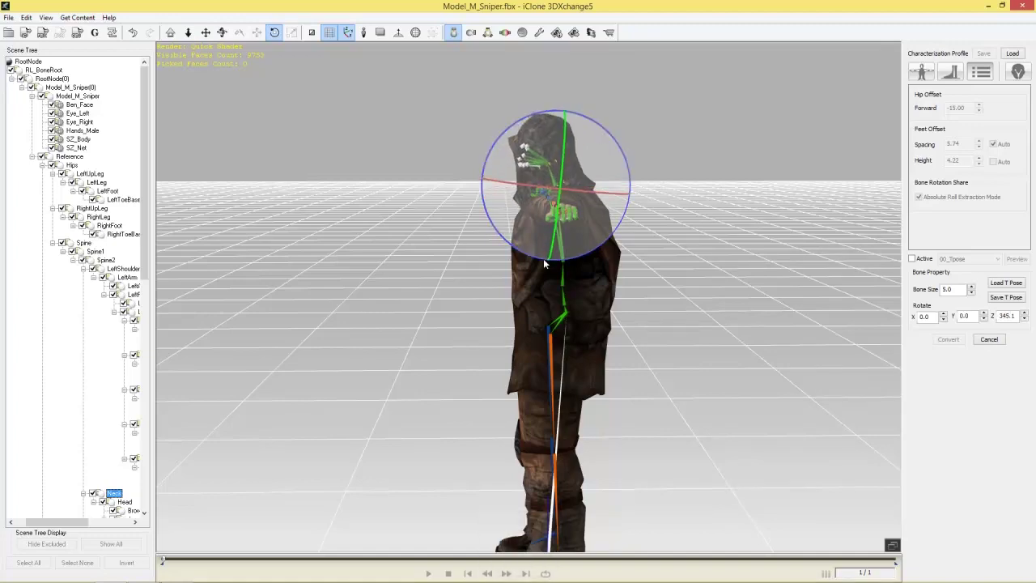
pyautogui.moveTo(454, 258); pyautogui.dragTo(437, 229, button='right')
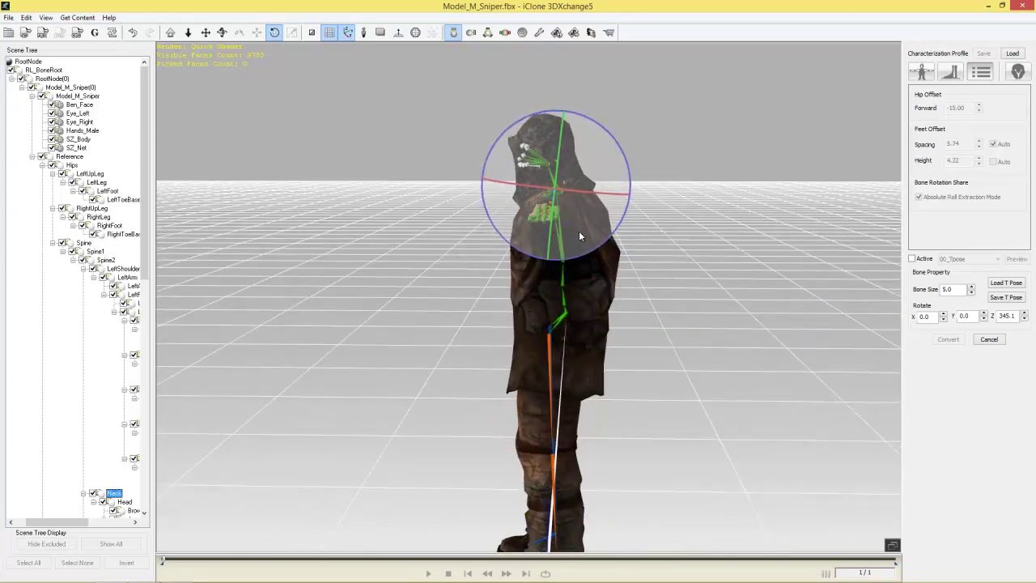
pyautogui.hotkey('ctrl', 'z')
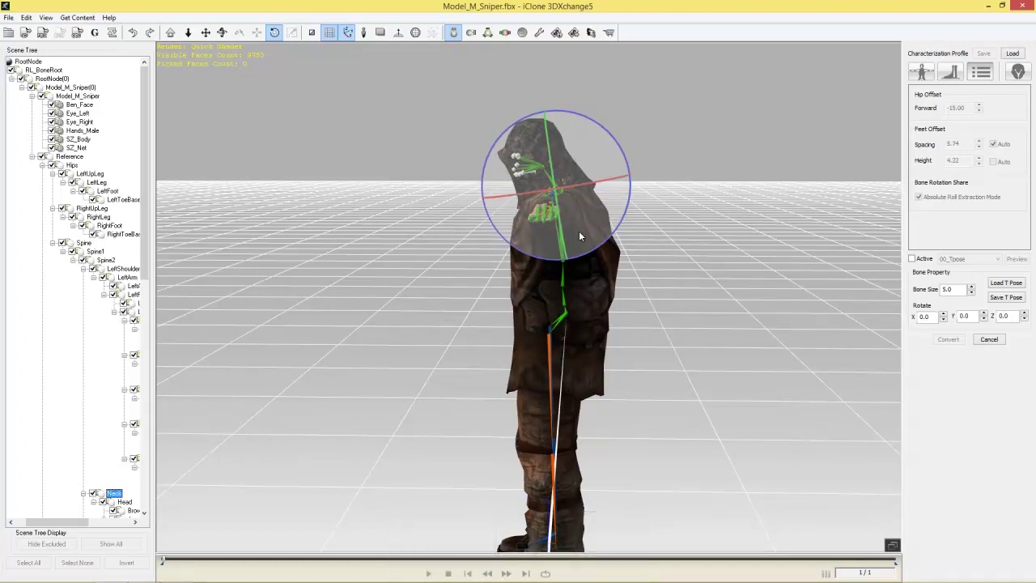
# Show the hands and feet floor contact setup, reactivate the characterization and inspect the contact points around the feet.
pyautogui.moveTo(515, 256); pyautogui.dragTo(707, 265, button='right')
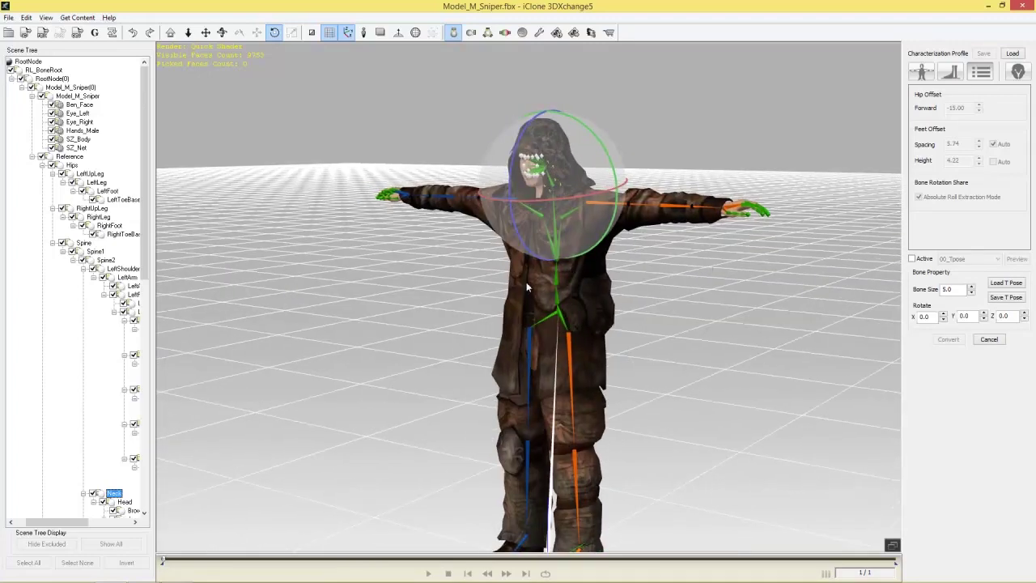
pyautogui.click(952, 74)
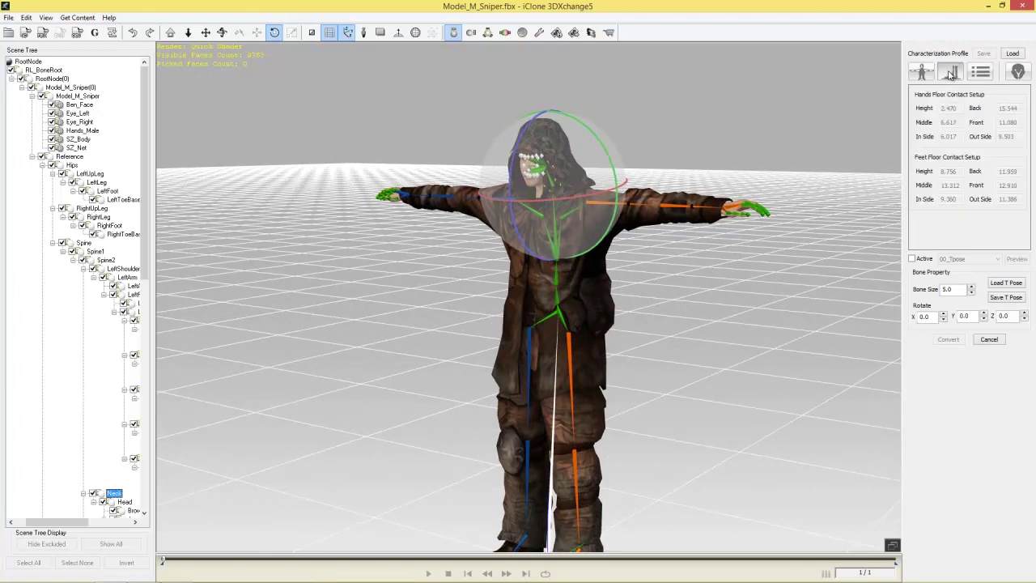
pyautogui.moveTo(637, 361); pyautogui.dragTo(631, 274, button='middle')
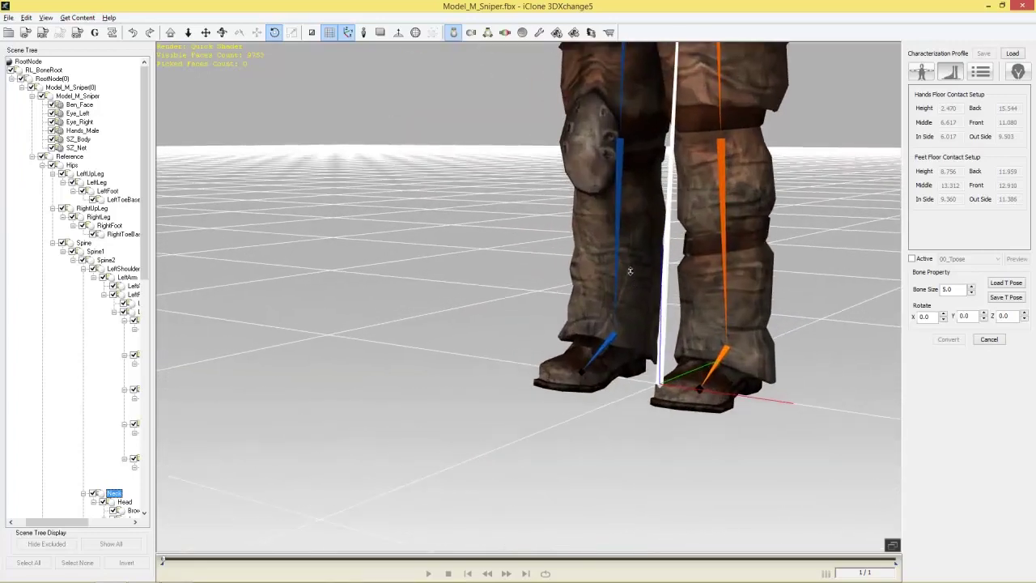
pyautogui.scroll(2, 630, 275)
pyautogui.click(912, 258)
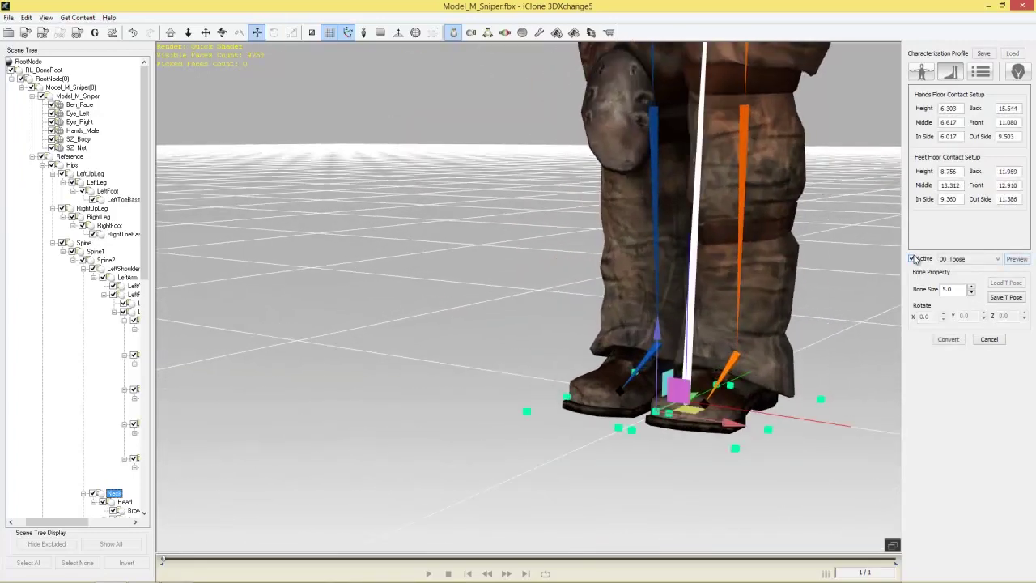
pyautogui.moveTo(690, 479)
pyautogui.mouseDown(button='right')
pyautogui.moveTo(731, 416)
pyautogui.moveTo(756, 406)
pyautogui.moveTo(680, 494)
pyautogui.mouseUp(button='right')
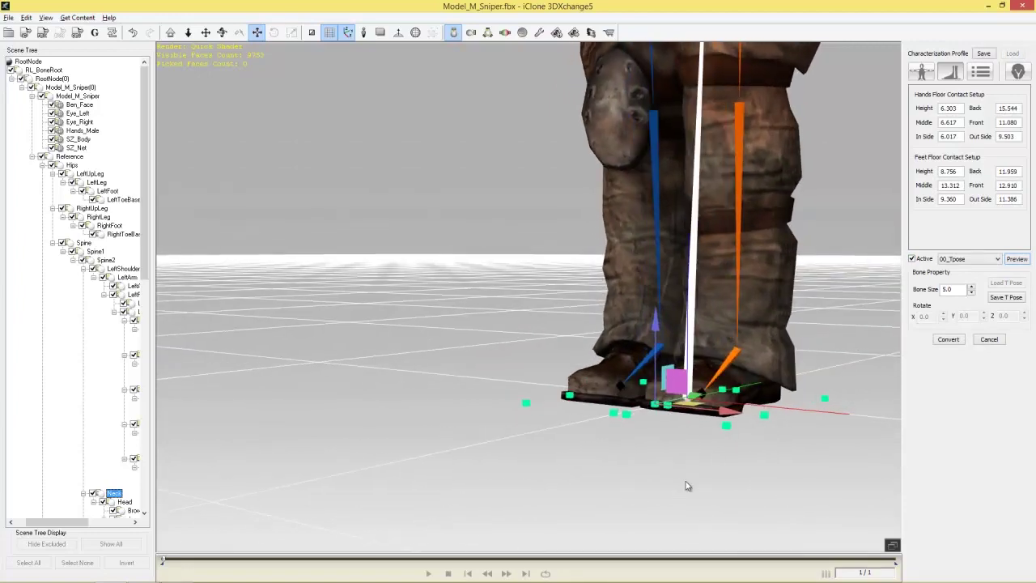
pyautogui.moveTo(820, 427); pyautogui.dragTo(618, 460, button='right')
# Raise the hand floor contact points to just beneath the hand, giving a contact height of about 2.875.
pyautogui.moveTo(714, 138); pyautogui.dragTo(674, 405, button='middle')
pyautogui.scroll(-3, 714, 106)
pyautogui.moveTo(701, 81); pyautogui.dragTo(624, 289, button='middle')
pyautogui.moveTo(624, 289); pyautogui.dragTo(766, 279, button='right')
pyautogui.moveTo(778, 344); pyautogui.dragTo(772, 289)
pyautogui.moveTo(737, 292); pyautogui.dragTo(476, 317, button='middle')
pyautogui.moveTo(477, 316); pyautogui.dragTo(539, 330, button='right')
pyautogui.scroll(5, 654, 372)
pyautogui.moveTo(668, 343); pyautogui.dragTo(639, 346, button='middle')
pyautogui.click(645, 315)
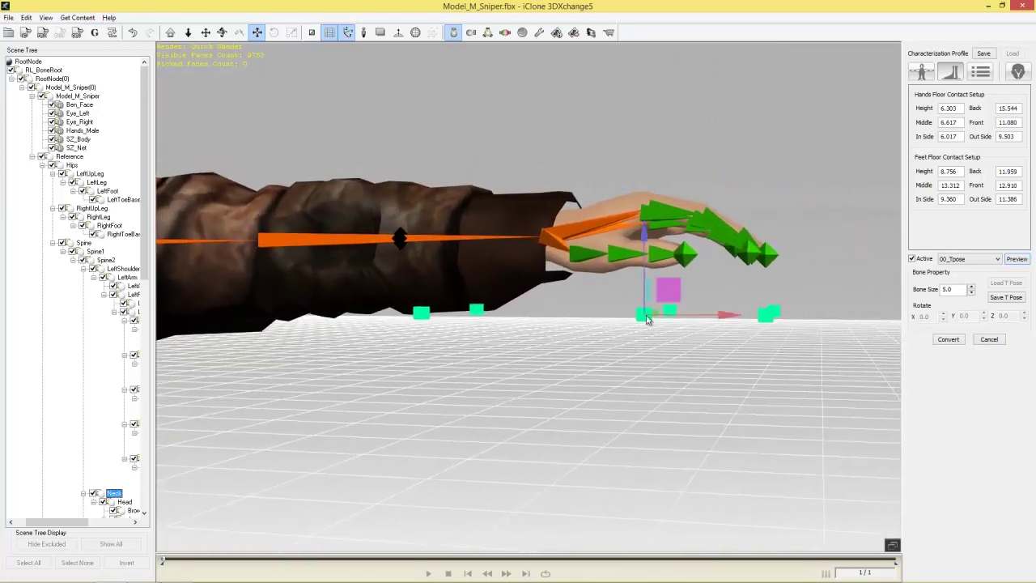
pyautogui.moveTo(651, 233); pyautogui.dragTo(649, 186)
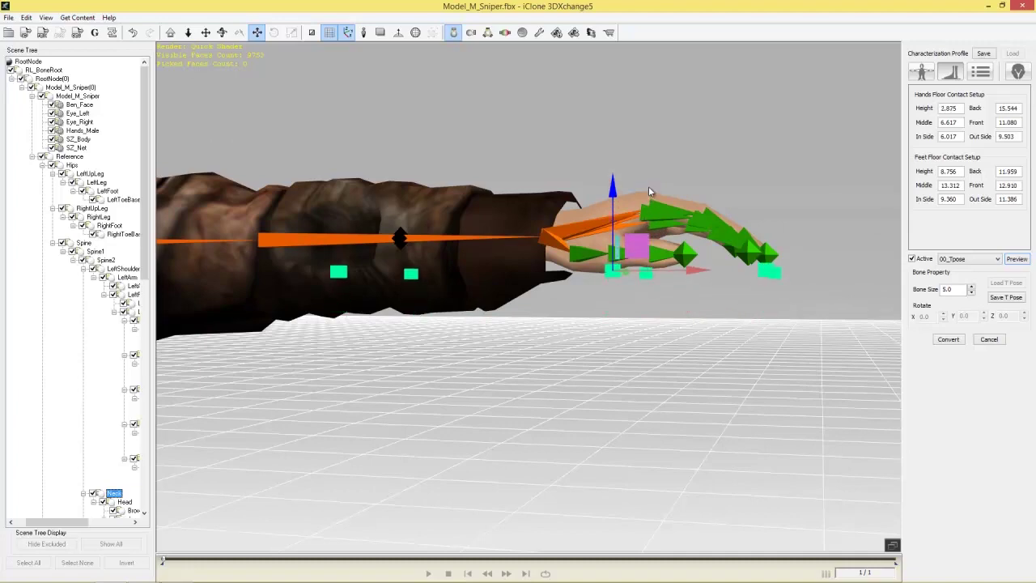
# Check the contact points at the opposite hand, and set the bone size to 1.0 for a clearer view of the facial bones.
pyautogui.moveTo(396, 386); pyautogui.dragTo(879, 319, button='middle')
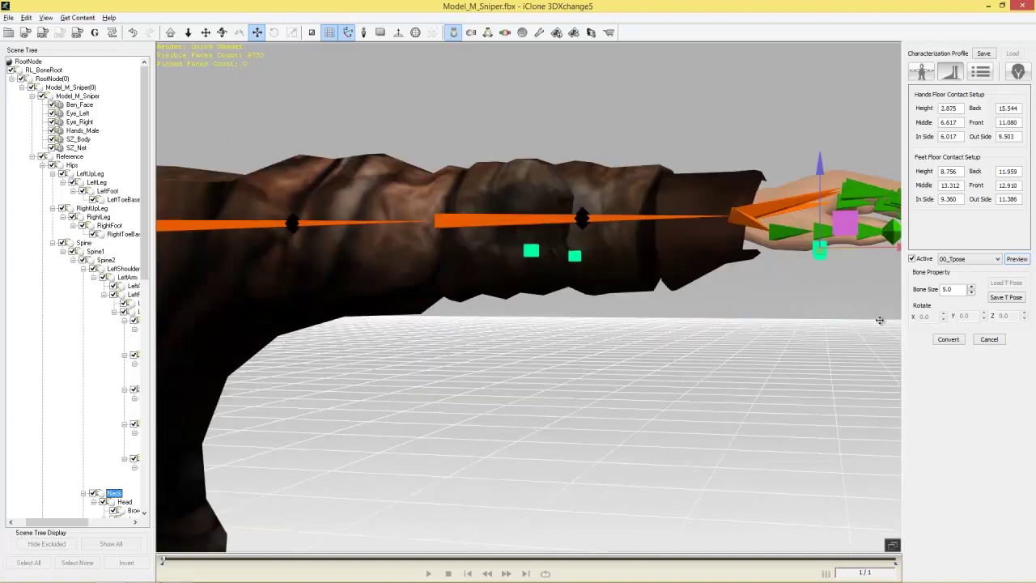
pyautogui.moveTo(437, 308); pyautogui.dragTo(770, 311, button='middle')
pyautogui.moveTo(476, 271); pyautogui.dragTo(691, 290, button='middle')
pyautogui.scroll(-5, 705, 234)
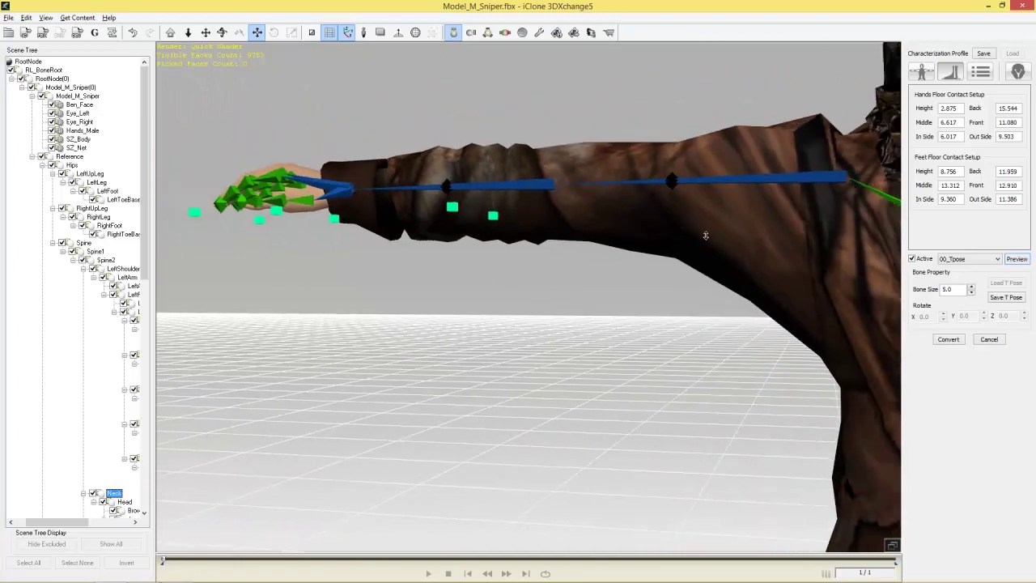
pyautogui.moveTo(736, 257); pyautogui.dragTo(814, 281, button='middle')
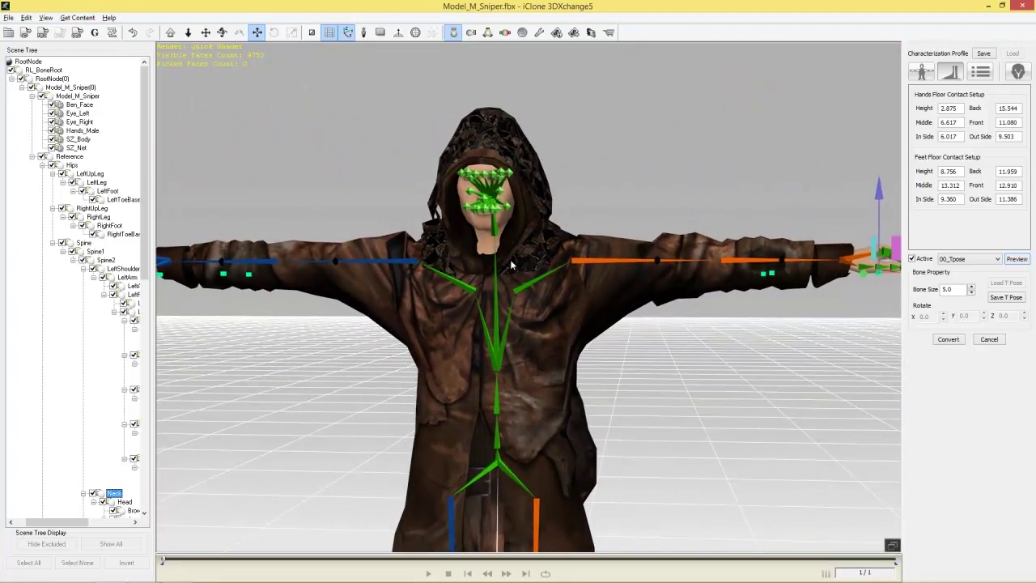
pyautogui.scroll(-3, 510, 263)
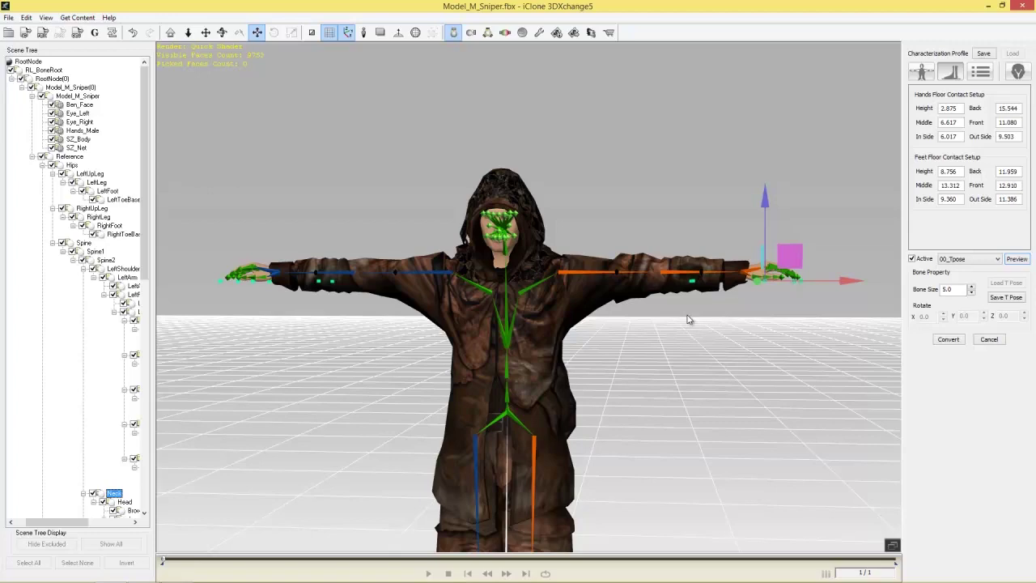
pyautogui.moveTo(556, 313); pyautogui.dragTo(612, 345, button='middle')
pyautogui.scroll(5, 613, 346)
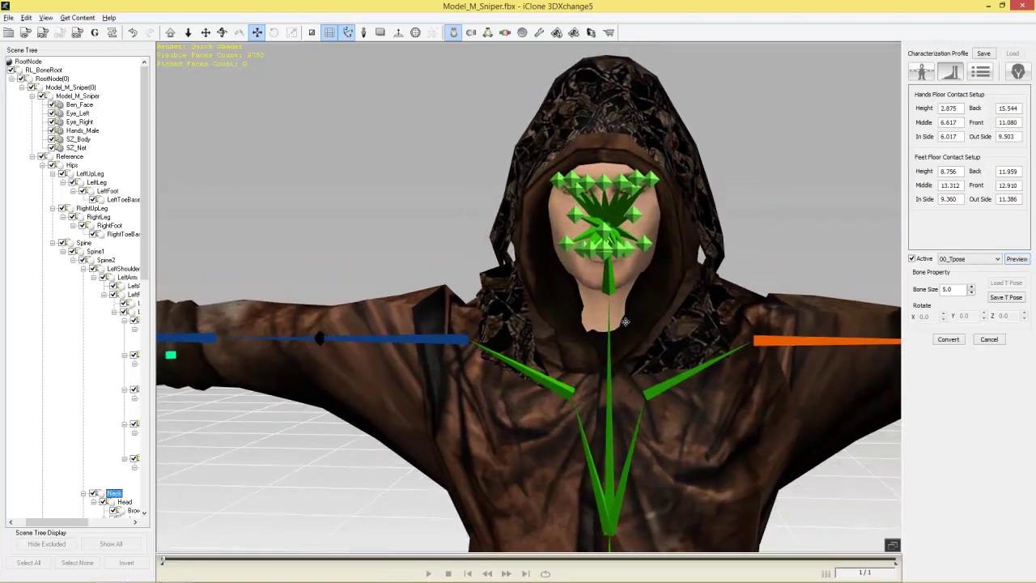
pyautogui.scroll(4, 629, 363)
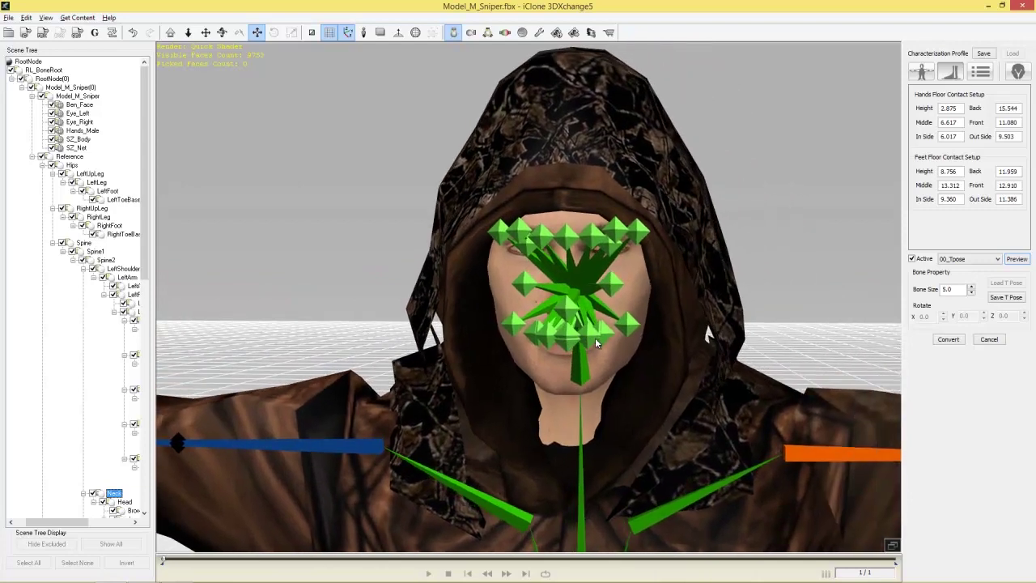
pyautogui.scroll(3, 597, 344)
pyautogui.moveTo(613, 338); pyautogui.dragTo(562, 328, button='middle')
pyautogui.doubleClick(955, 289)
pyautogui.write('1.0')
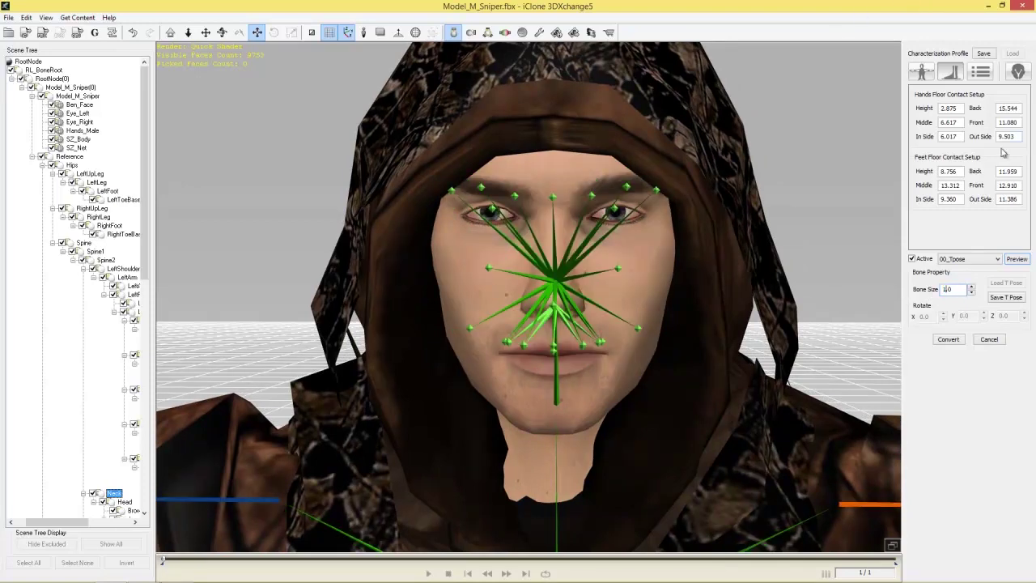
# Map the Jaw bone under the Head to the jaw in the Face Bone Mapping.
pyautogui.click(1018, 75)
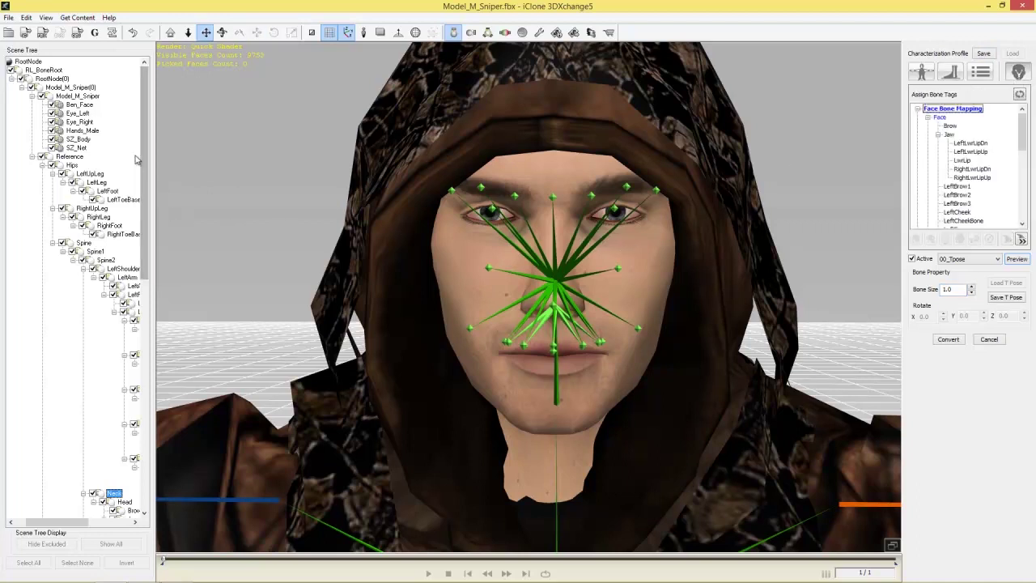
pyautogui.moveTo(141, 152); pyautogui.dragTo(160, 263)
pyautogui.moveTo(62, 522); pyautogui.dragTo(85, 525)
pyautogui.click(89, 277)
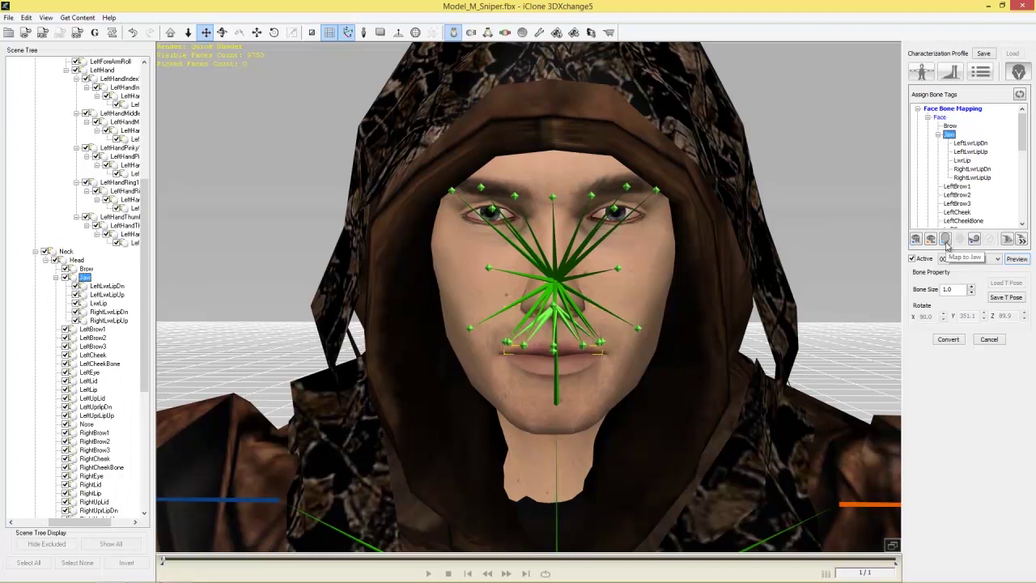
pyautogui.click(946, 241)
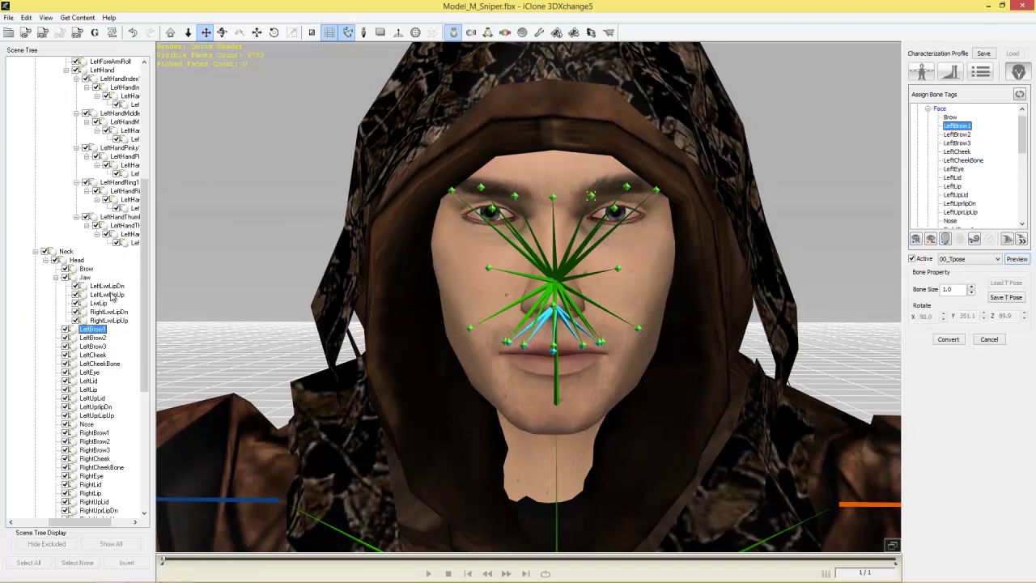
# Map the LeftEye and RightEye bones under the Head to the left and right eyes in the Face Bone Mapping.
pyautogui.click(91, 373)
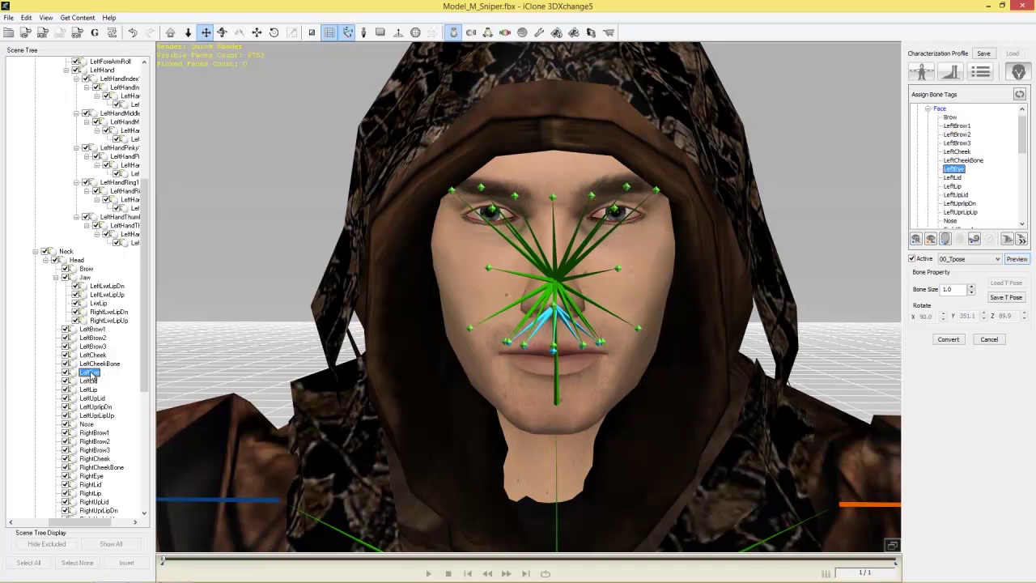
pyautogui.click(931, 240)
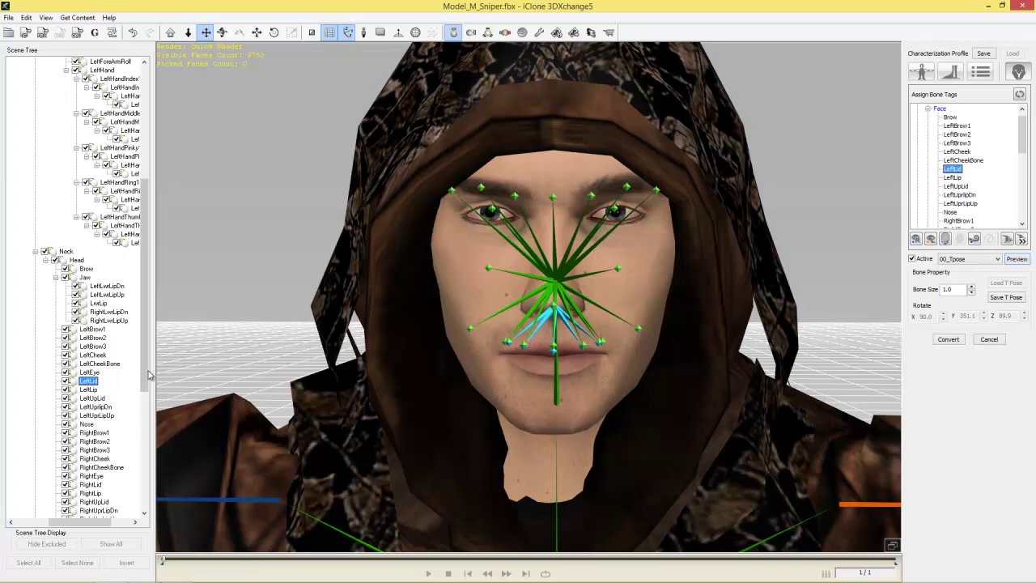
pyautogui.scroll(-3, 122, 396)
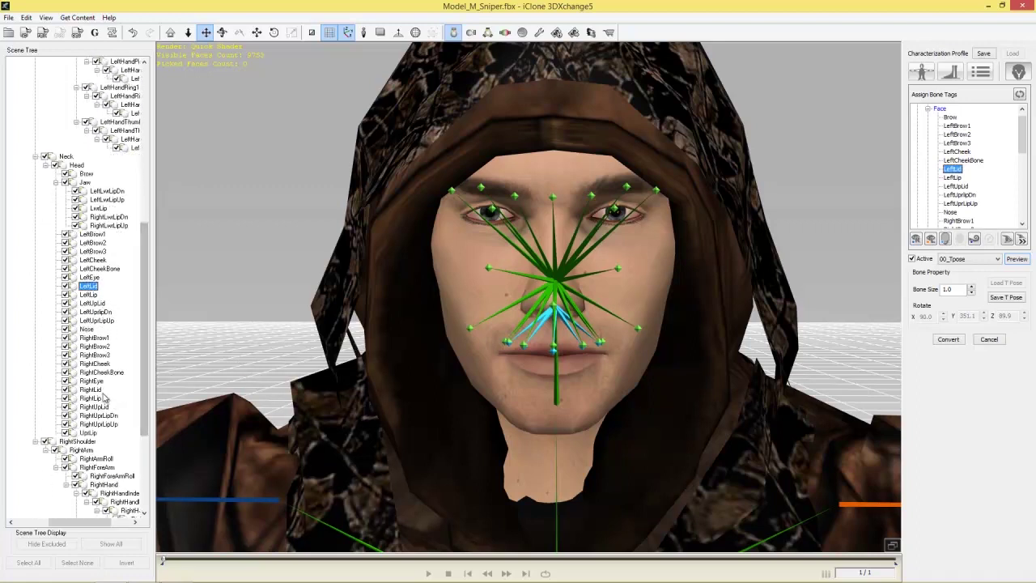
pyautogui.click(93, 382)
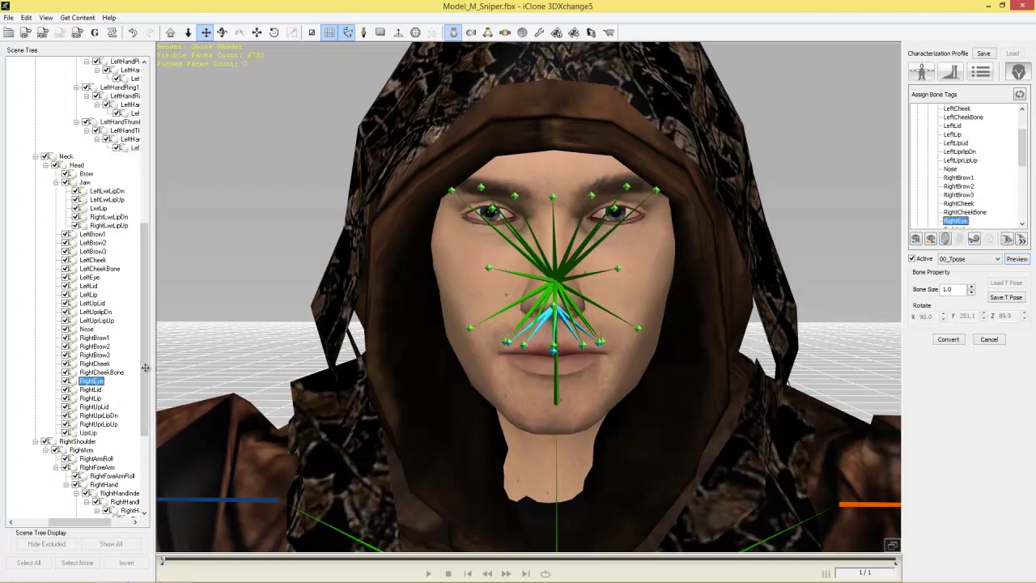
pyautogui.click(916, 238)
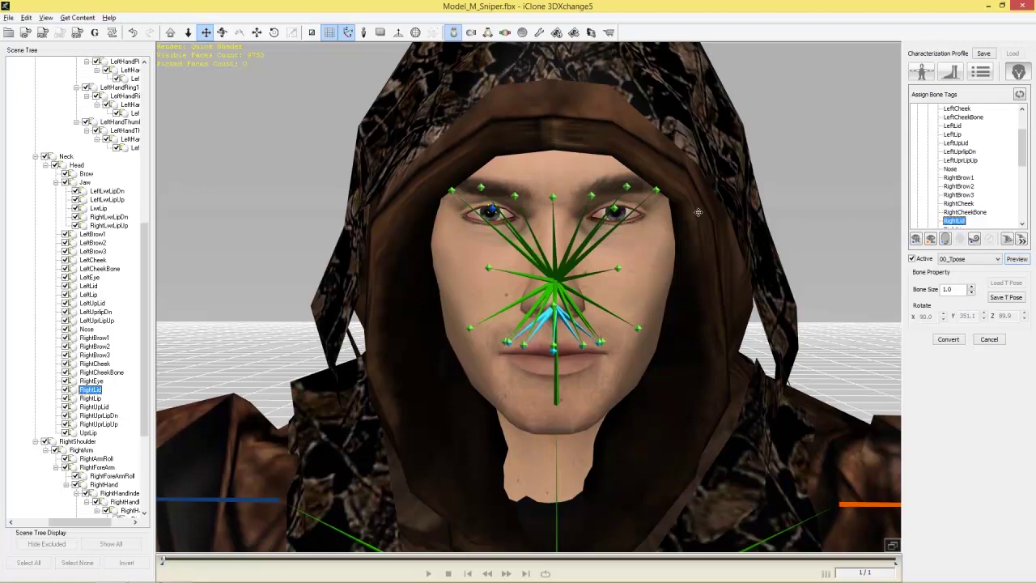
# Convert the characterized sniper model to a non-standard character.
pyautogui.scroll(-10, 687, 299)
pyautogui.scroll(-1, 680, 310)
pyautogui.moveTo(681, 310); pyautogui.dragTo(631, 229)
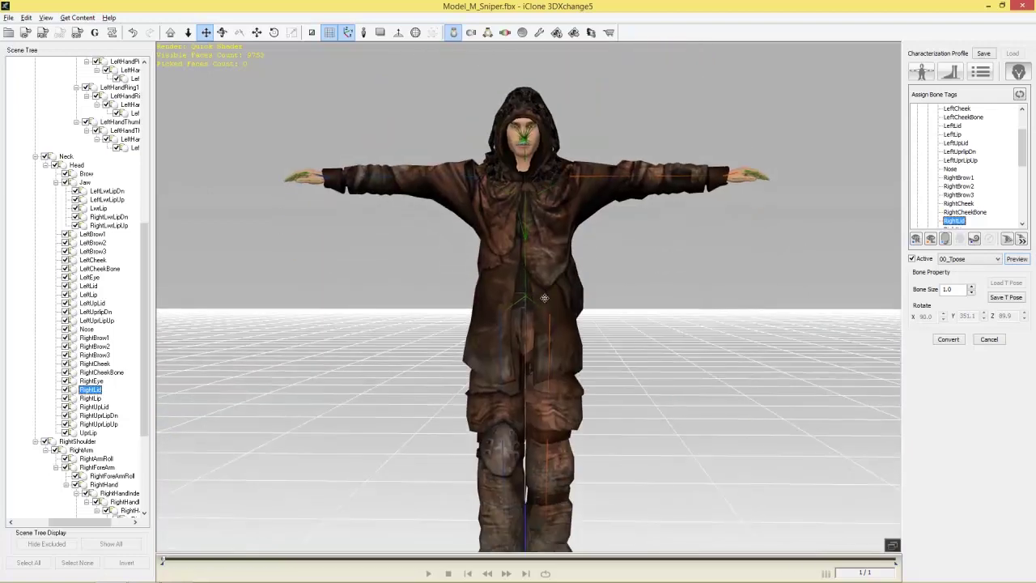
pyautogui.moveTo(545, 298); pyautogui.dragTo(557, 247)
pyautogui.moveTo(546, 225); pyautogui.dragTo(601, 198, button='right')
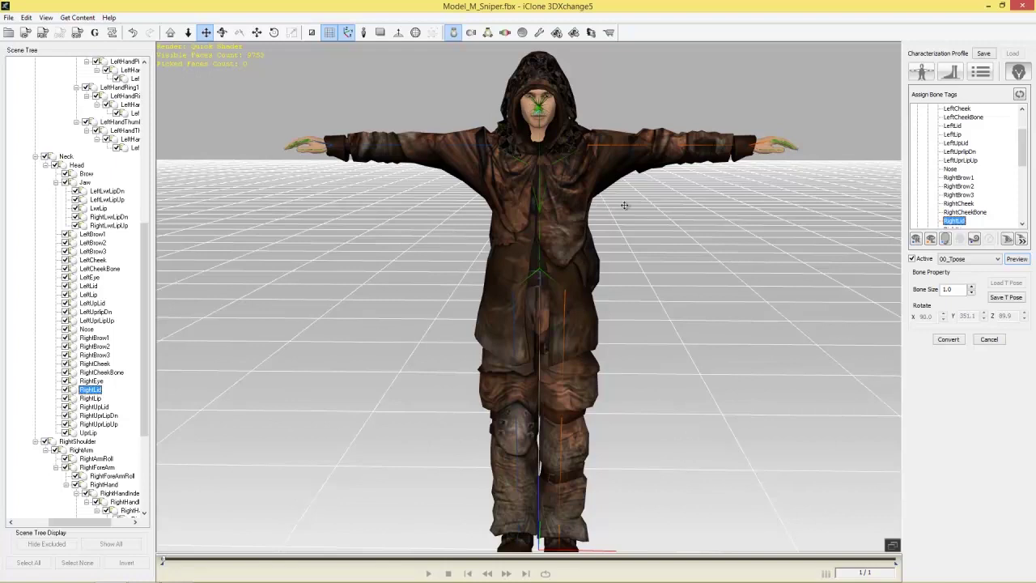
pyautogui.click(948, 340)
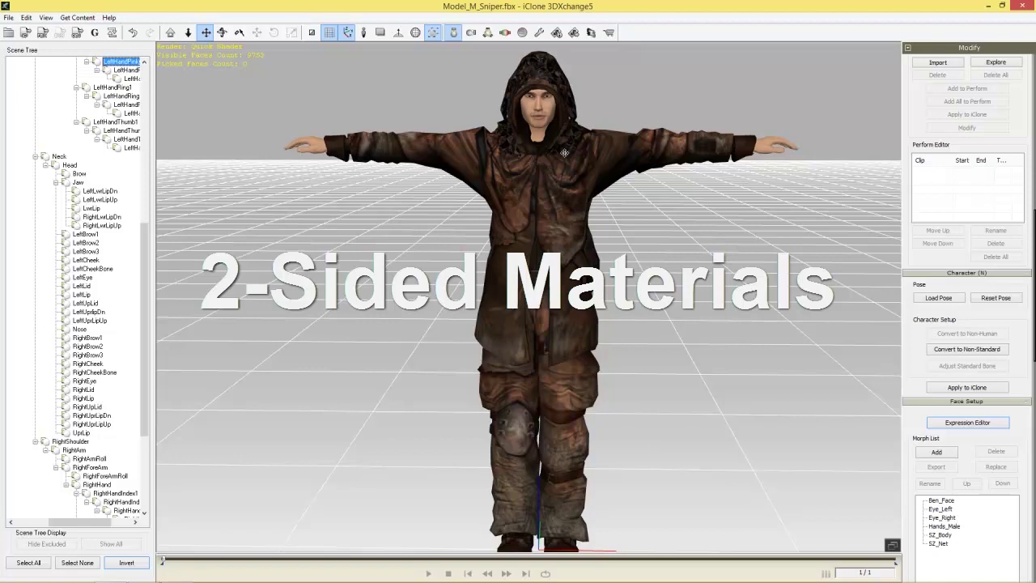
# Make the Mat_Sniper_Net material of the SZ_Net hood mesh 2-Sided.
pyautogui.moveTo(565, 131); pyautogui.dragTo(589, 233, button='middle')
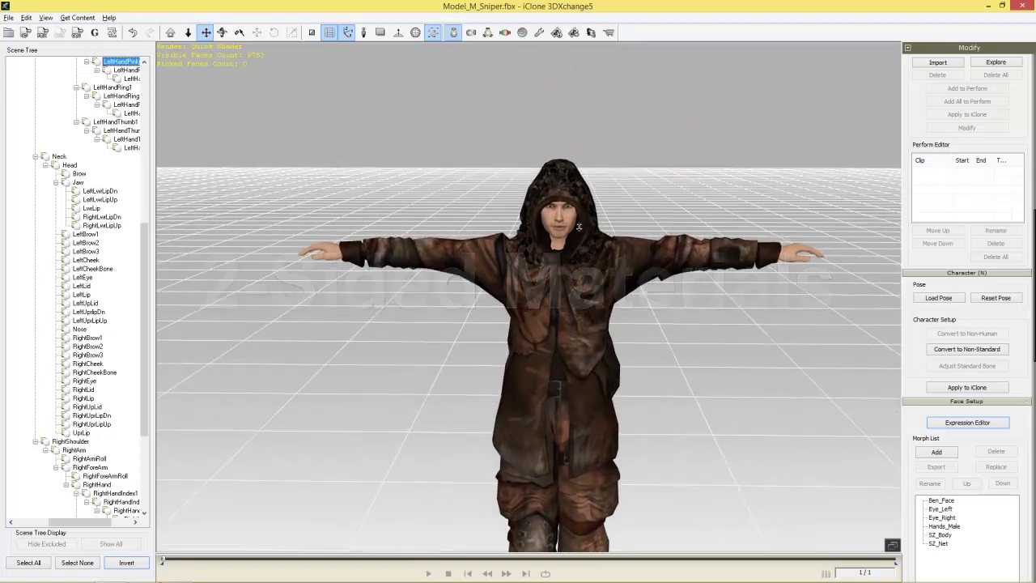
pyautogui.scroll(6, 578, 158)
pyautogui.moveTo(611, 137); pyautogui.dragTo(541, 340, button='middle')
pyautogui.scroll(6, 540, 341)
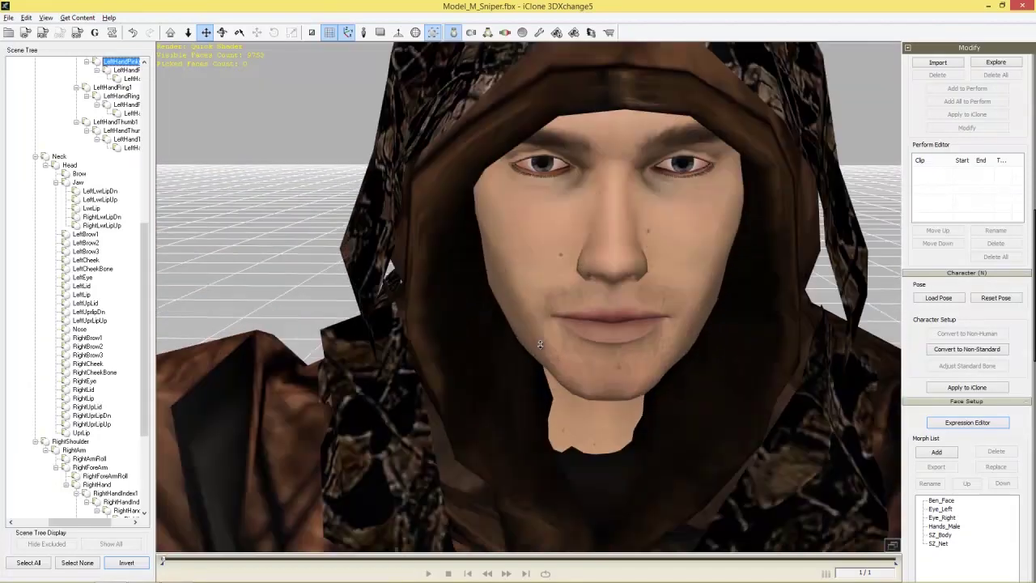
pyautogui.scroll(-4, 538, 348)
pyautogui.moveTo(589, 400); pyautogui.dragTo(617, 352, button='right')
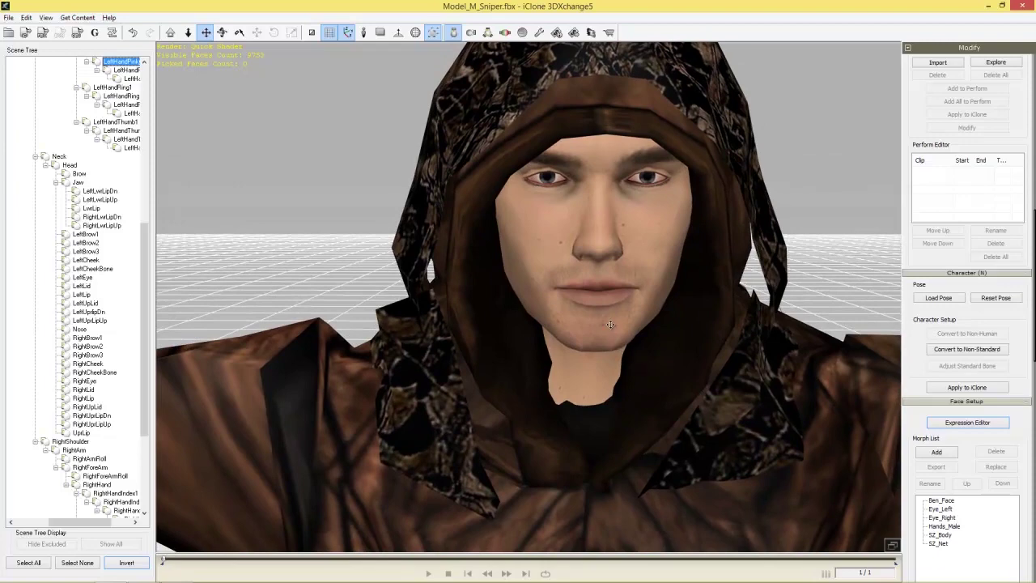
pyautogui.click(694, 86)
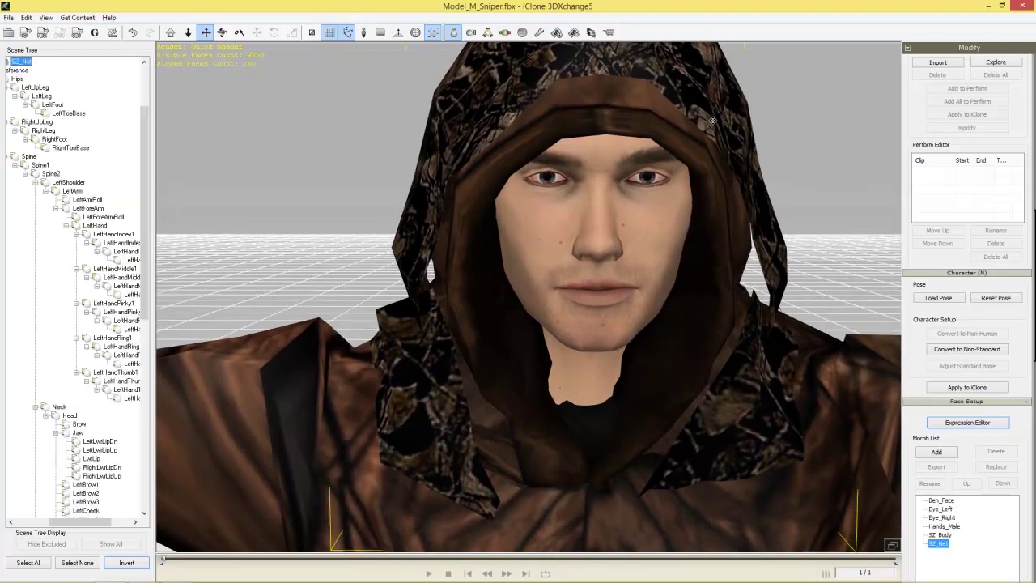
pyautogui.scroll(-10, 1034, 256)
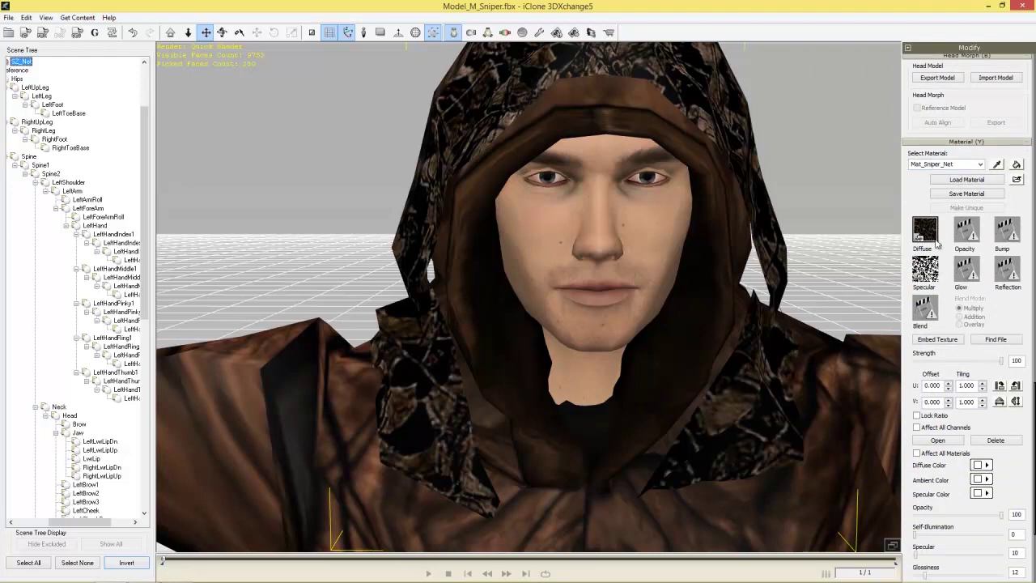
pyautogui.moveTo(1034, 409); pyautogui.dragTo(1034, 455)
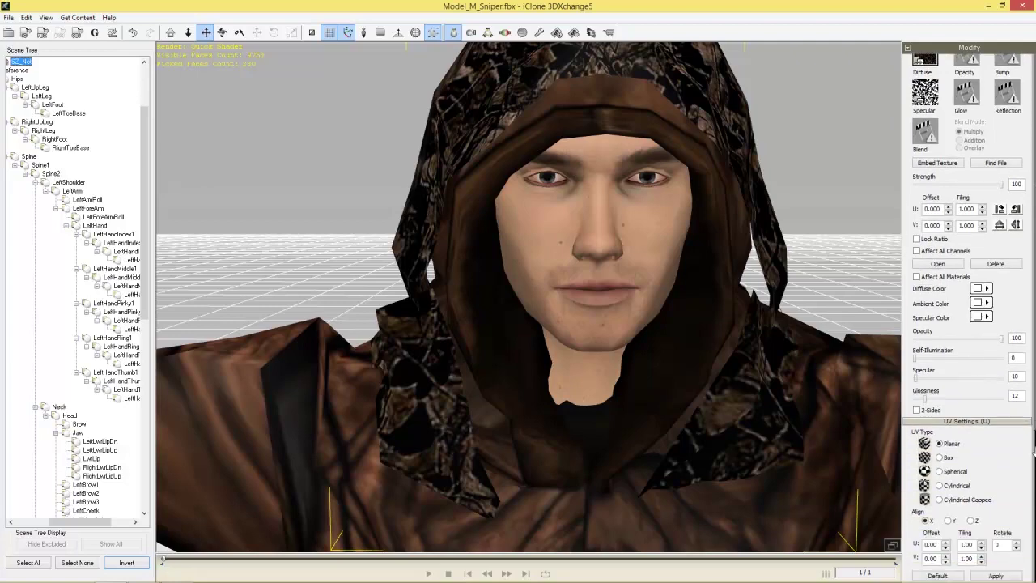
pyautogui.click(918, 411)
# Check the hood around the head and open the Expression Editor with a close view of the face.
pyautogui.moveTo(702, 302); pyautogui.dragTo(686, 326, button='right')
pyautogui.moveTo(794, 291); pyautogui.dragTo(781, 334, button='right')
pyautogui.moveTo(782, 382); pyautogui.dragTo(748, 340, button='right')
pyautogui.scroll(2, 780, 369)
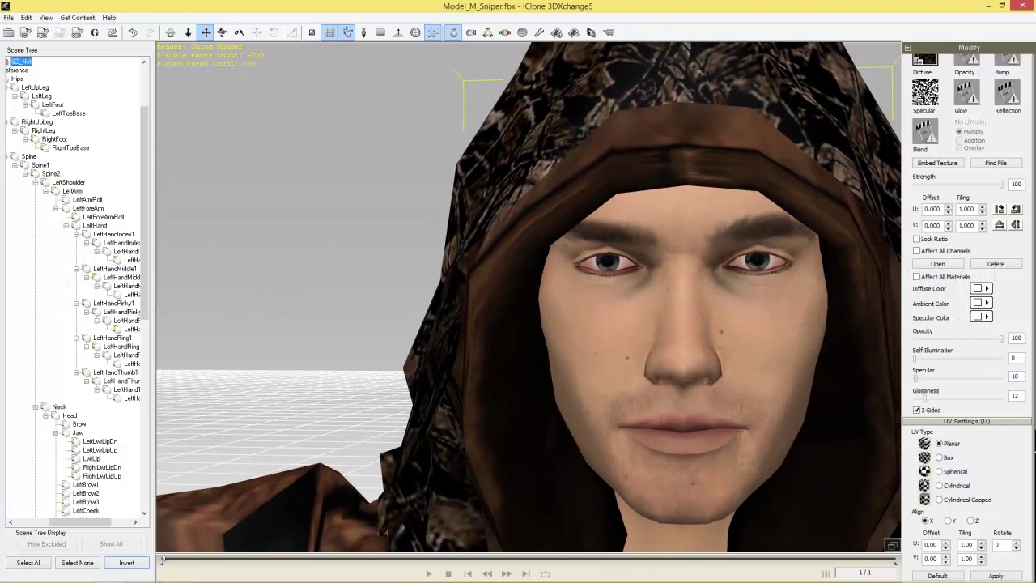
pyautogui.moveTo(1034, 478); pyautogui.dragTo(1034, 258)
pyautogui.scroll(-3, 972, 251)
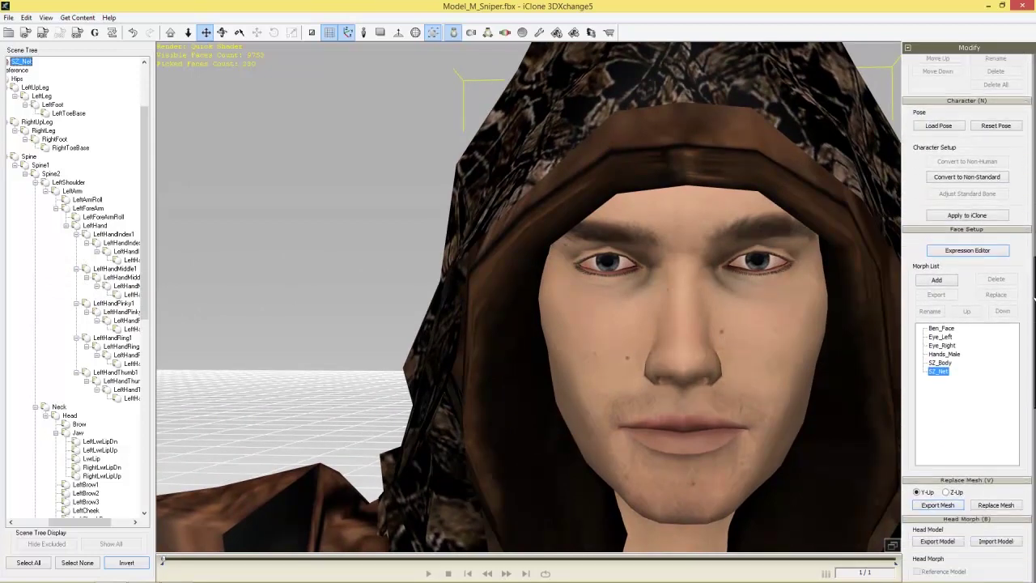
pyautogui.click(974, 246)
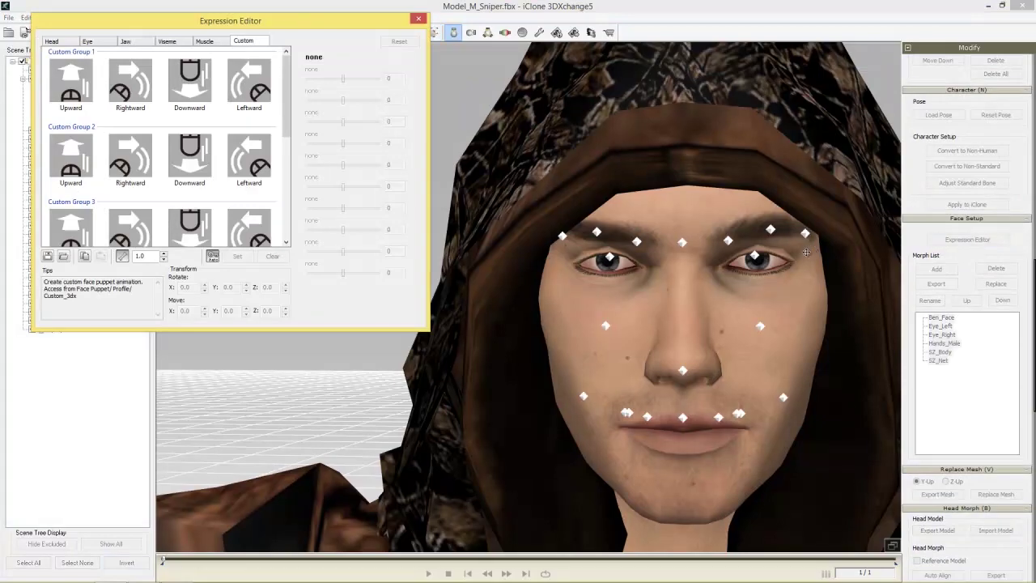
# Preview the head expressions for the Upward, Downward, Leftward and Rightward orientations and for Tilt Right and Tilt Left.
pyautogui.click(51, 41)
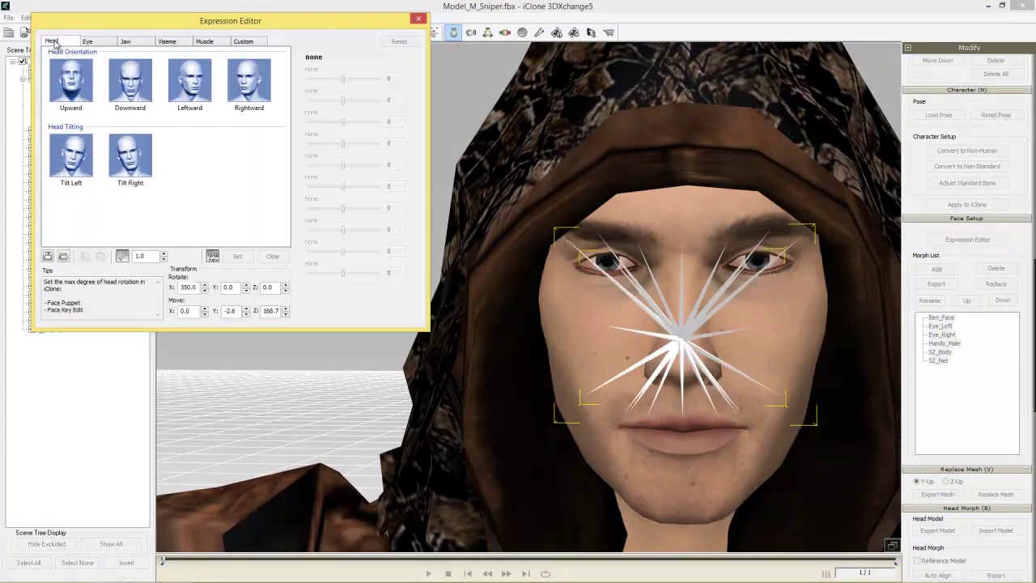
pyautogui.click(71, 82)
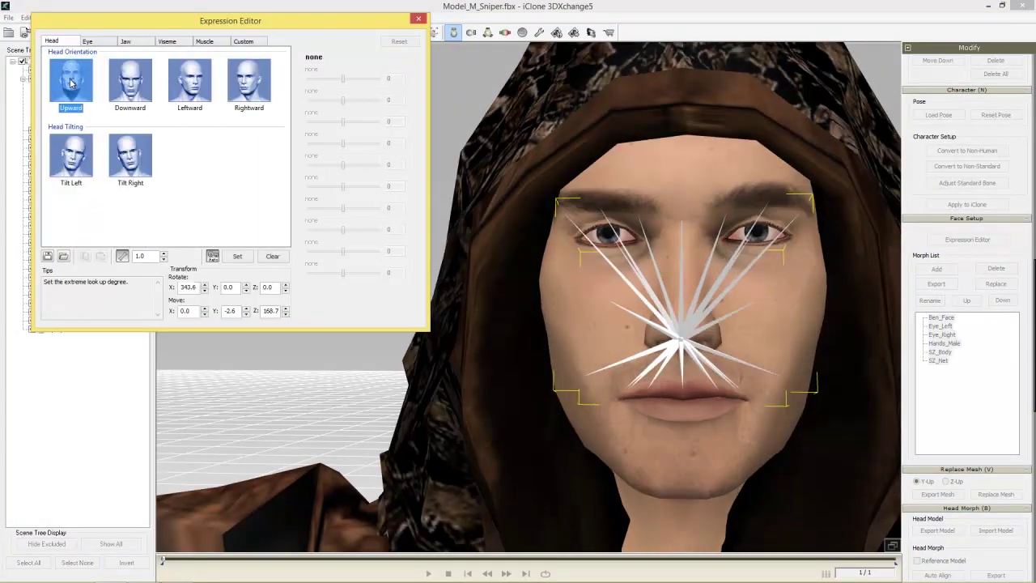
pyautogui.click(135, 84)
pyautogui.click(193, 81)
pyautogui.click(245, 87)
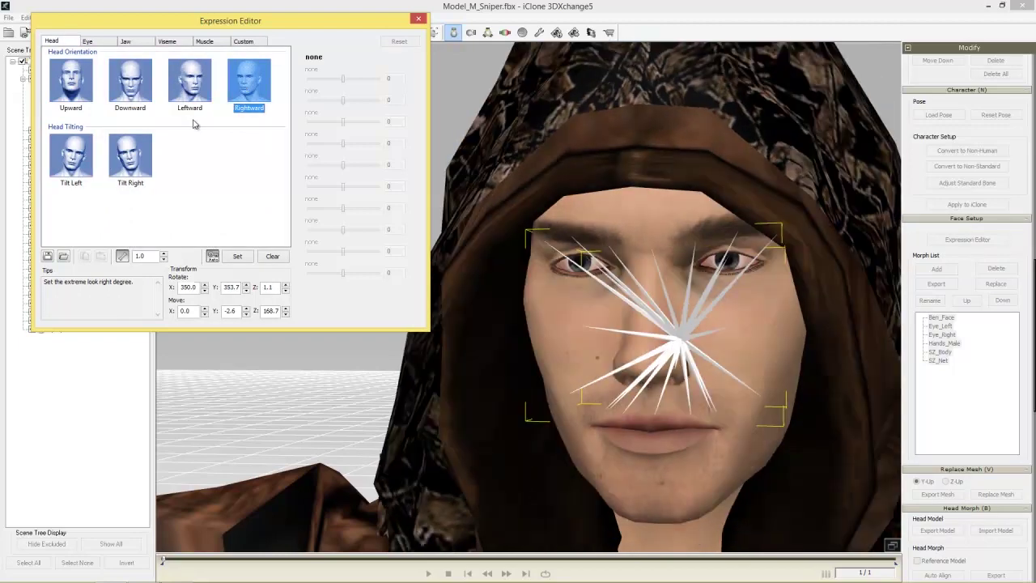
pyautogui.click(143, 164)
pyautogui.click(62, 162)
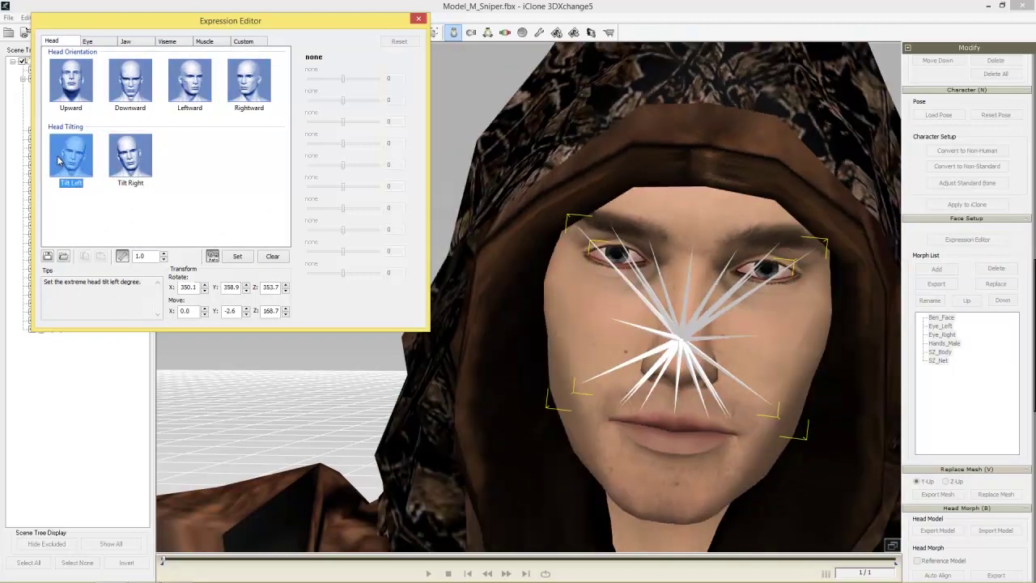
# Set the Left Eye Rightward expression by rotating the left eye bone to an X rotation of about 78.7.
pyautogui.click(89, 42)
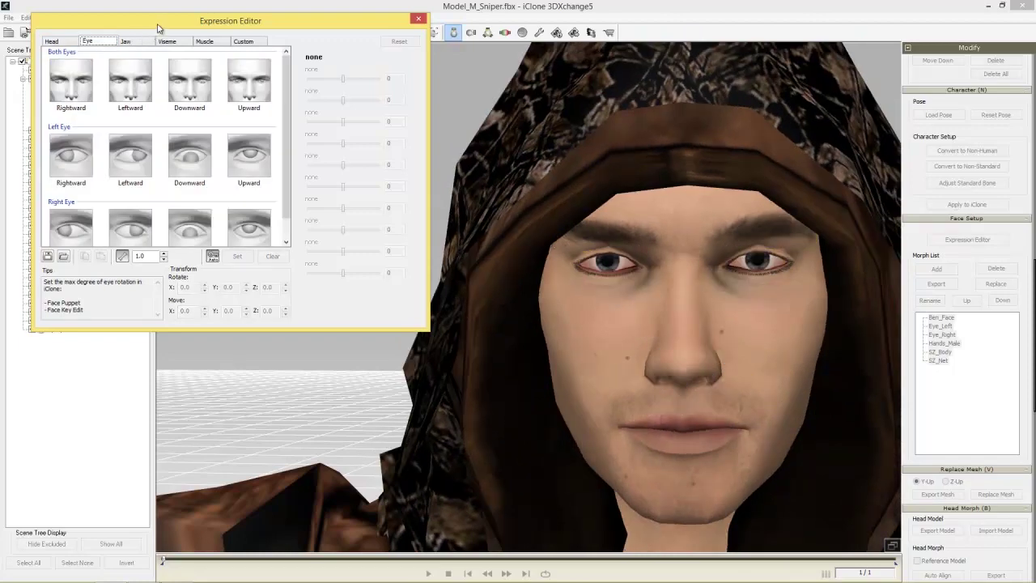
pyautogui.click(81, 152)
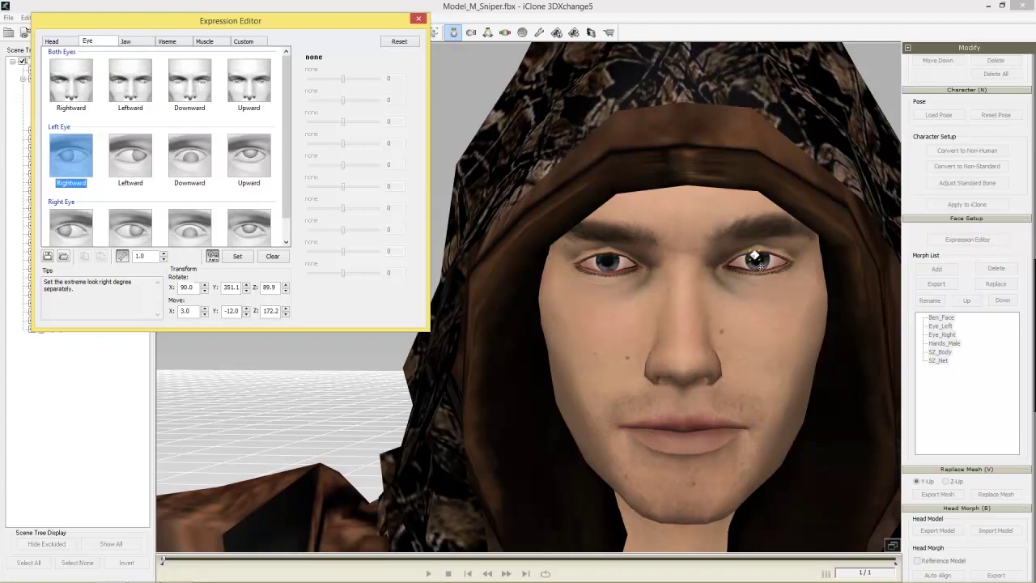
pyautogui.press('w')
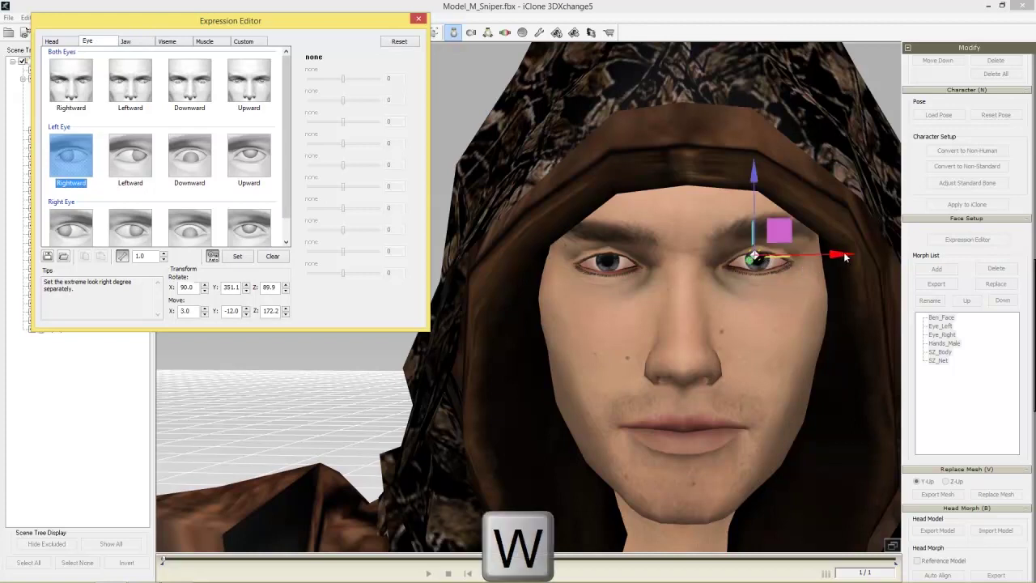
pyautogui.moveTo(843, 258); pyautogui.dragTo(850, 282)
pyautogui.hotkey('ctrl', 'z')
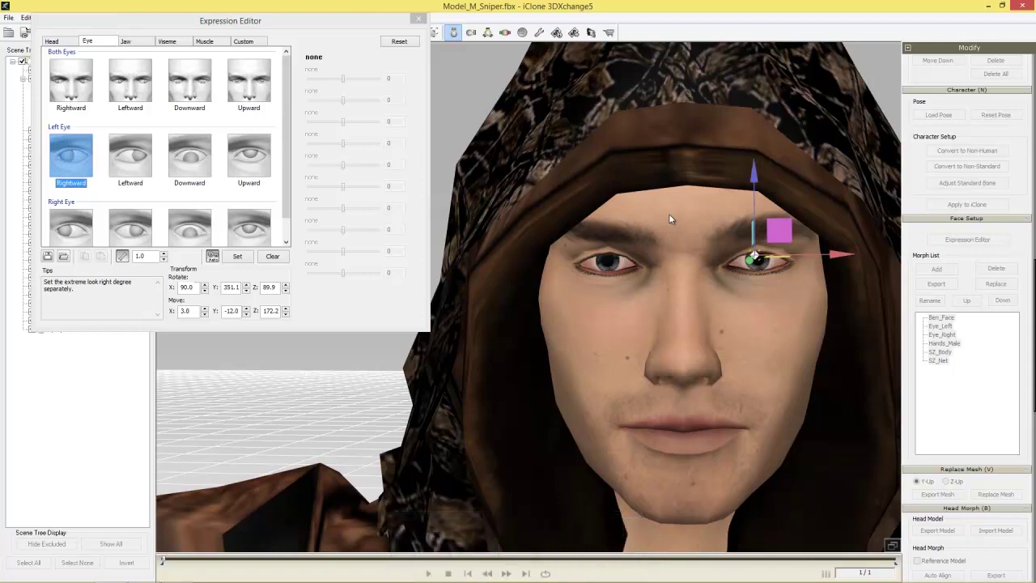
pyautogui.press('e')
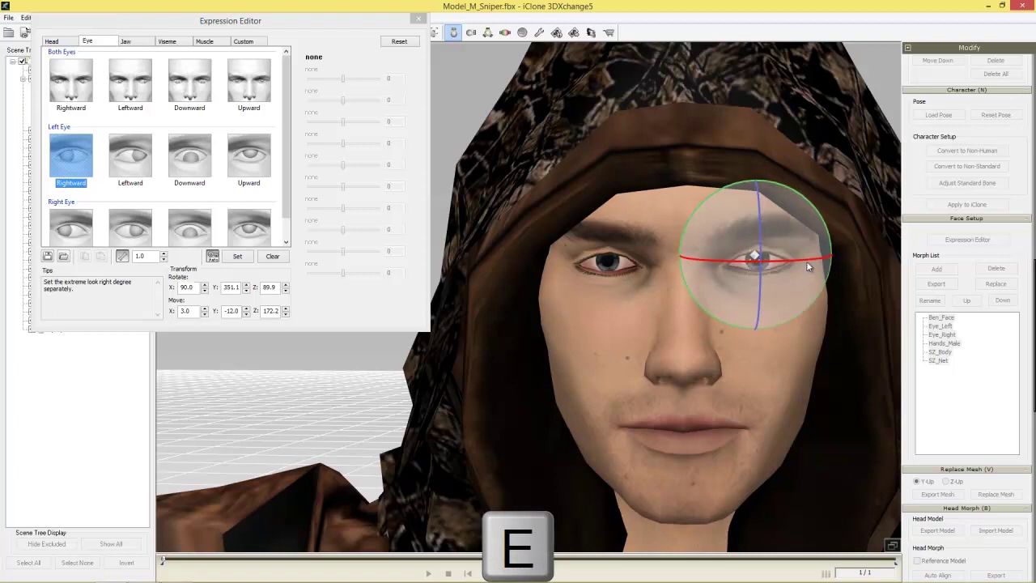
pyautogui.moveTo(827, 256); pyautogui.dragTo(813, 256)
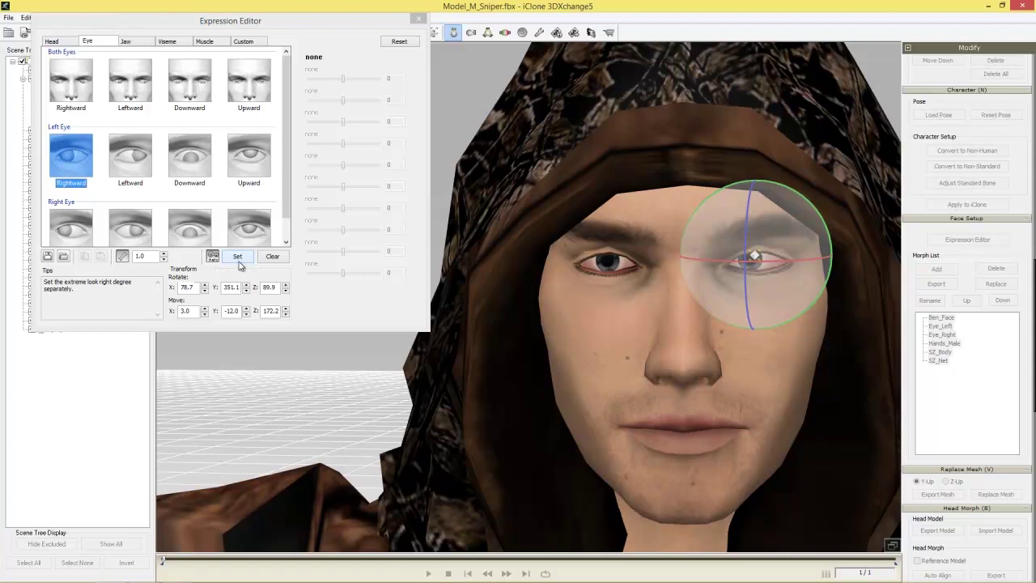
# Set the Left Eye Leftward, Downward and Upward expressions by rotating the eye bone each way, with a Y rotation of about 333.2 for Downward.
pyautogui.click(136, 165)
pyautogui.click(792, 254)
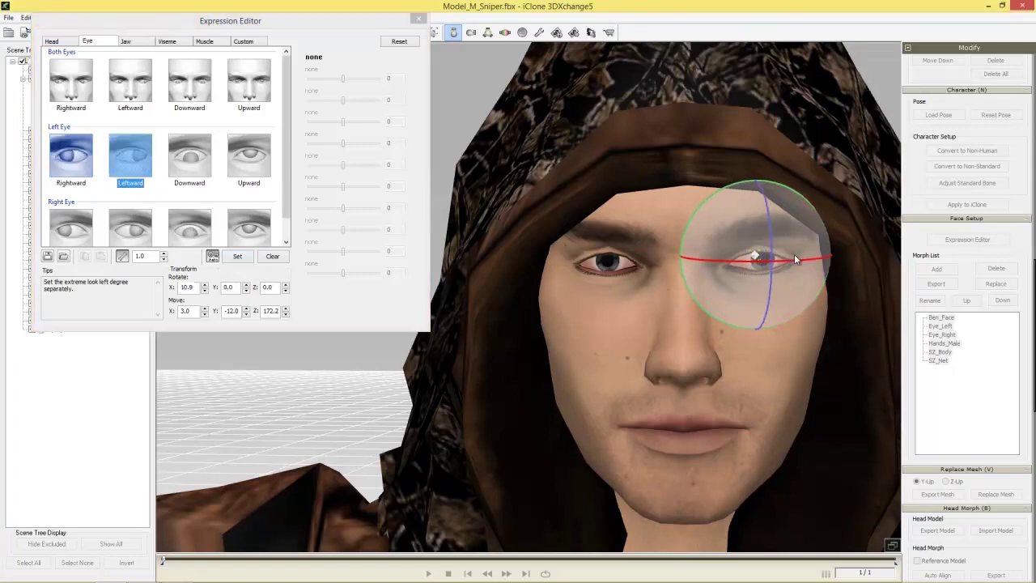
pyautogui.click(209, 160)
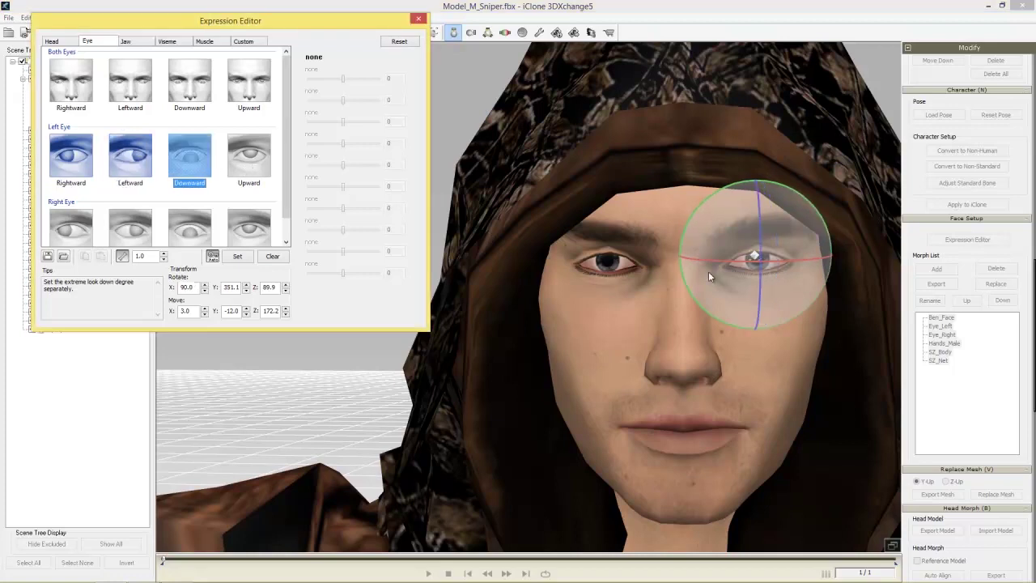
pyautogui.moveTo(765, 237); pyautogui.dragTo(763, 255)
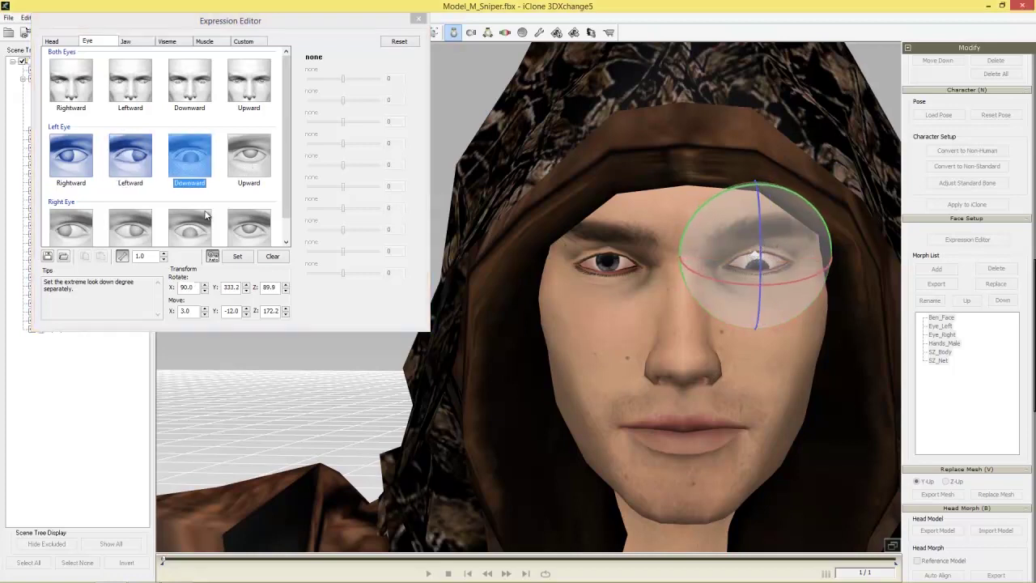
pyautogui.click(243, 158)
pyautogui.click(759, 220)
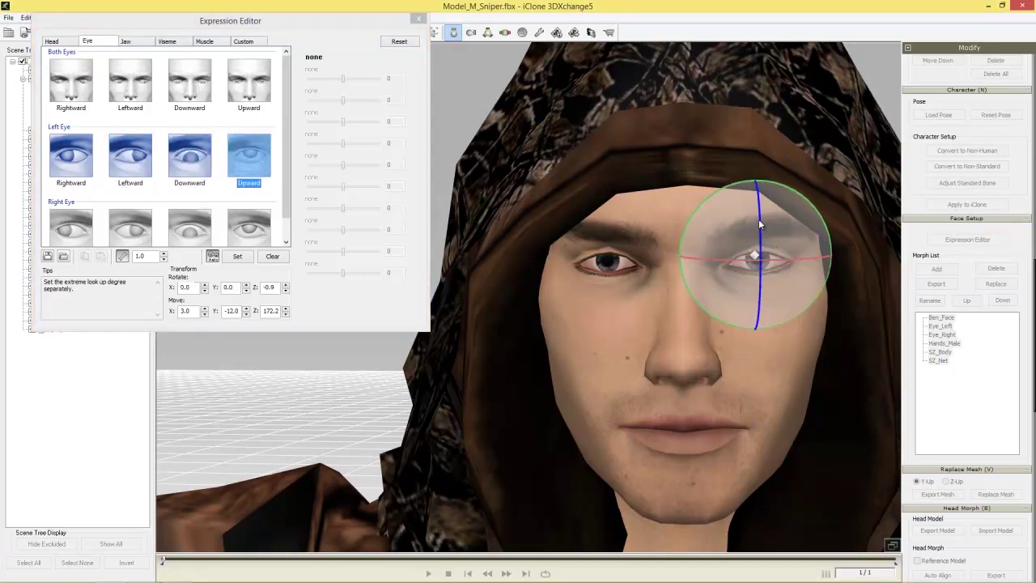
# Set the Right Eye Rightward expression at an X rotation of about 74.5, and rotate the right eye bone for the Leftward expression.
pyautogui.click(81, 222)
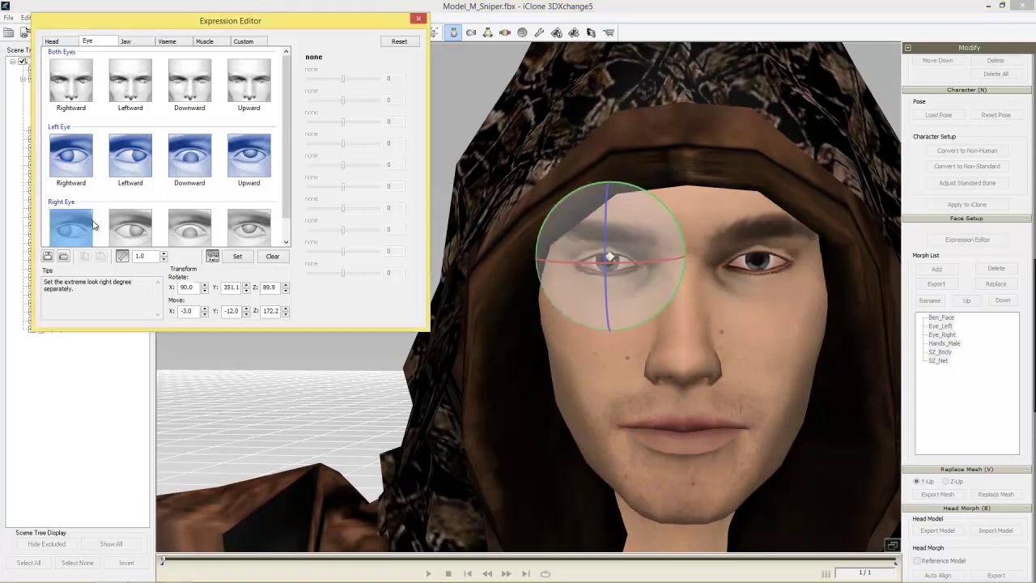
pyautogui.moveTo(659, 254); pyautogui.dragTo(650, 258)
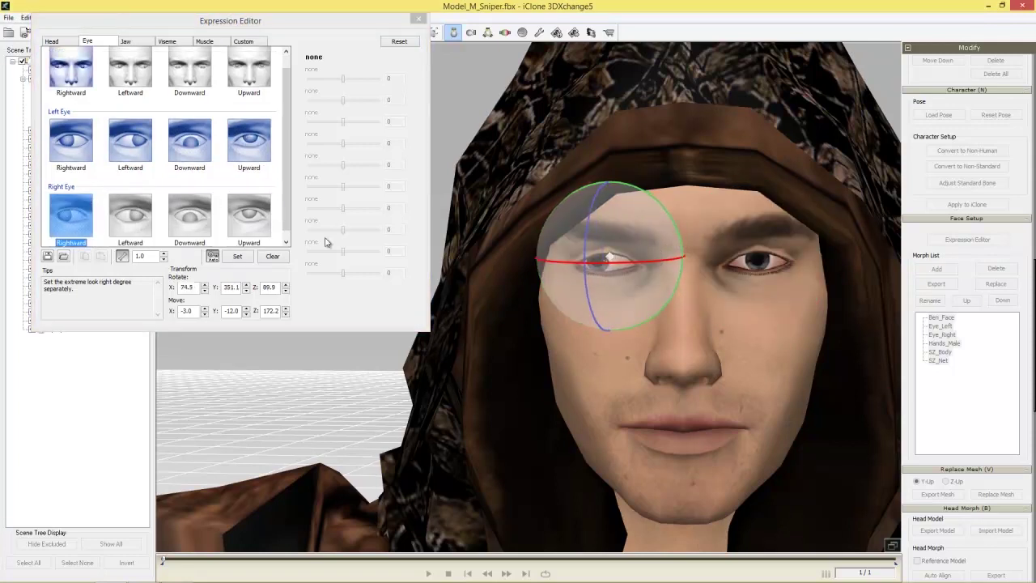
pyautogui.click(131, 229)
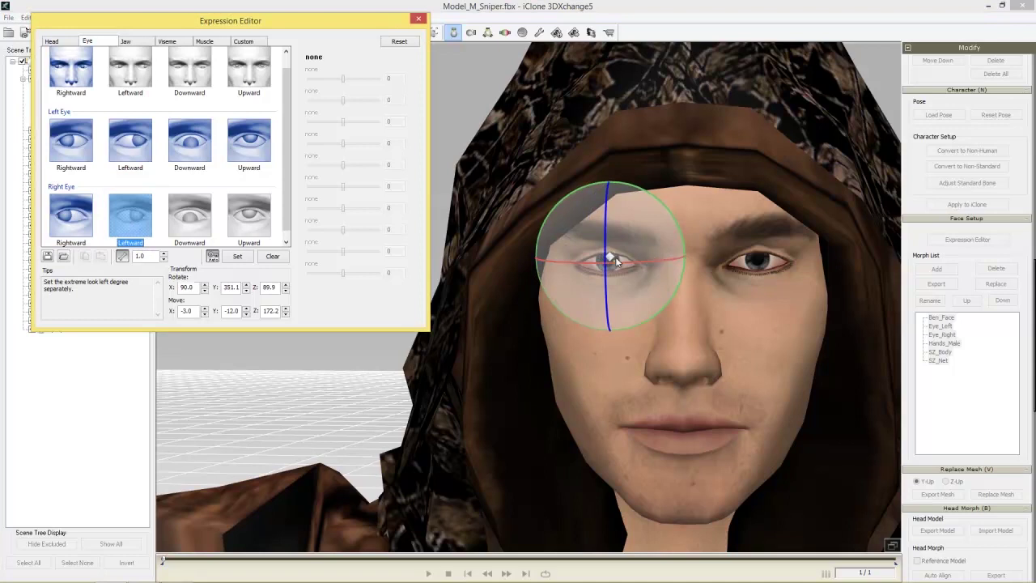
pyautogui.click(639, 263)
pyautogui.moveTo(638, 263); pyautogui.dragTo(635, 263)
# Set the Right Eye Downward expression at a Y rotation of about 338.1 and the Upward expression at about 359.1.
pyautogui.click(191, 216)
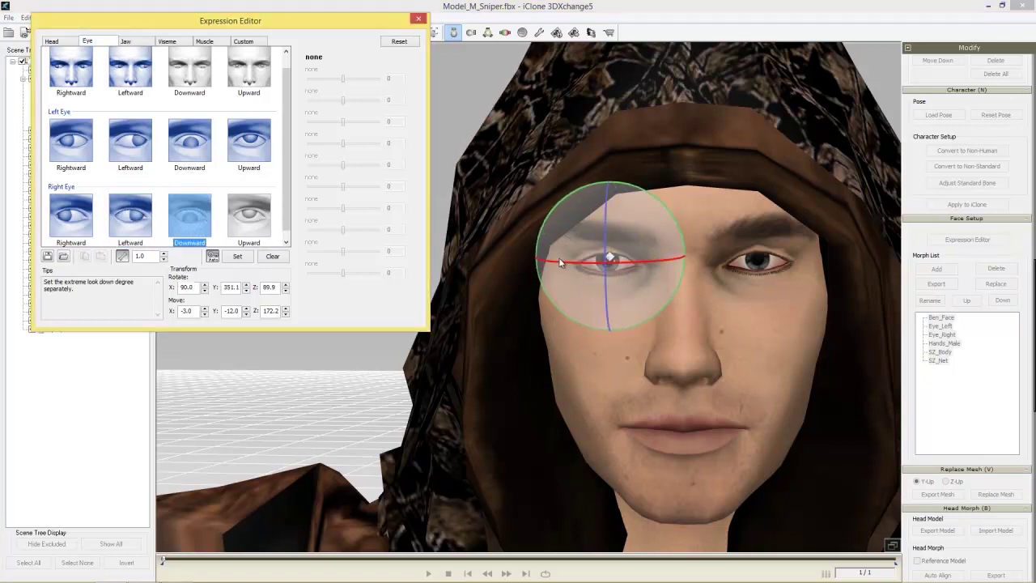
pyautogui.click(601, 232)
pyautogui.moveTo(600, 236); pyautogui.dragTo(597, 241)
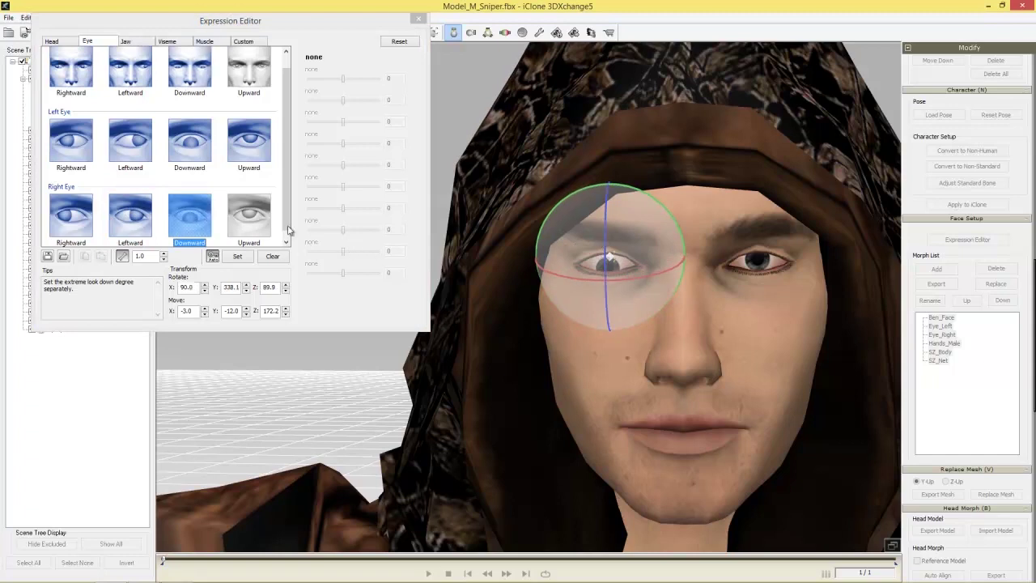
pyautogui.click(257, 215)
pyautogui.click(602, 231)
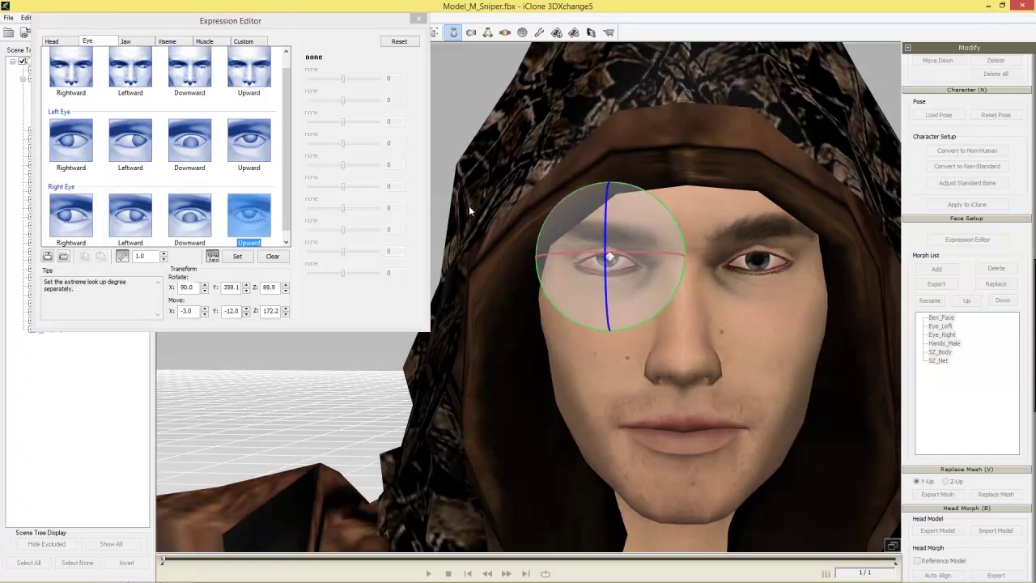
# Preview the Both Eyes expressions for Rightward, Leftward, Downward and Upward.
pyautogui.click(71, 78)
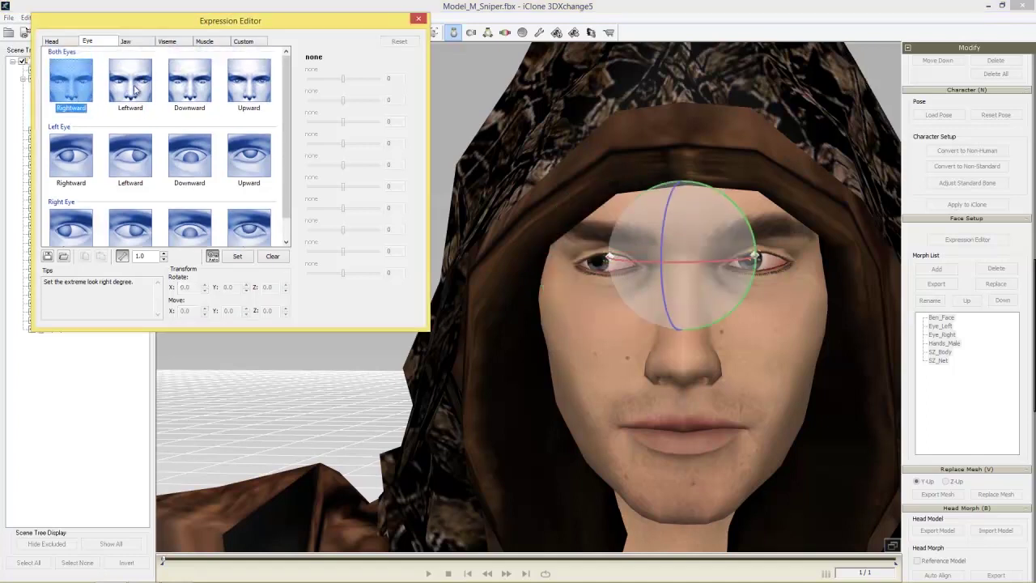
pyautogui.click(130, 89)
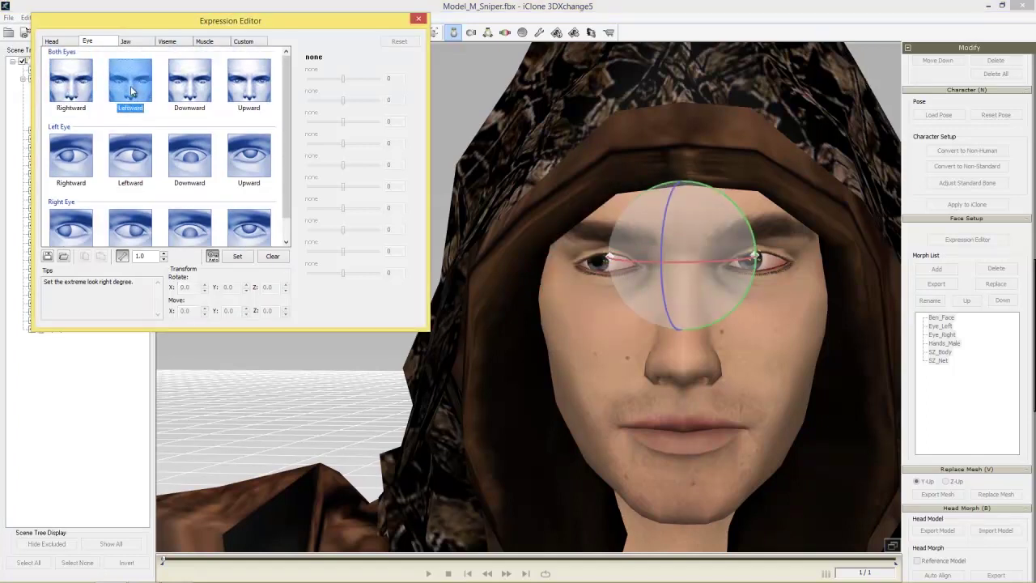
pyautogui.click(188, 88)
pyautogui.click(257, 93)
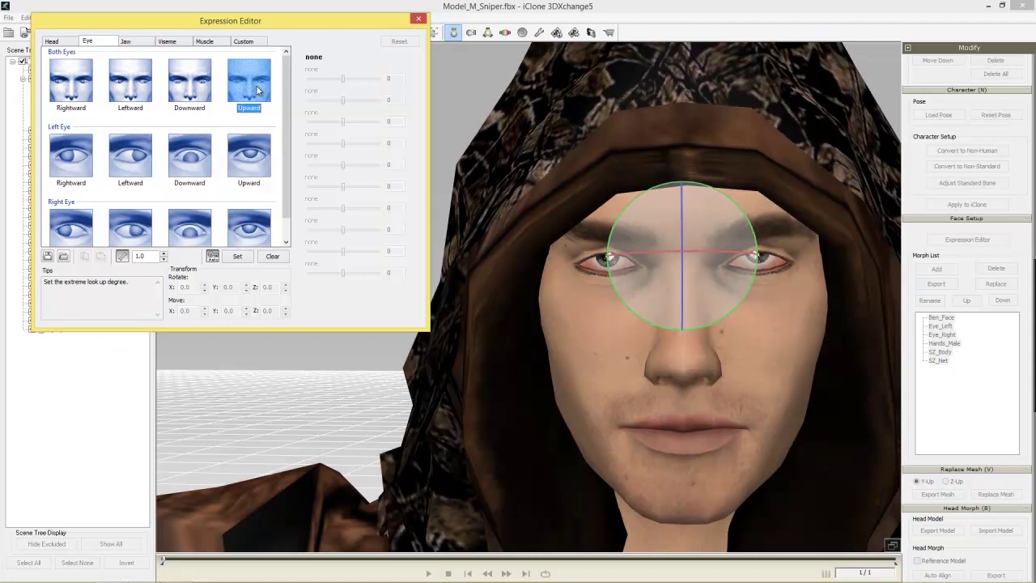
pyautogui.click(79, 89)
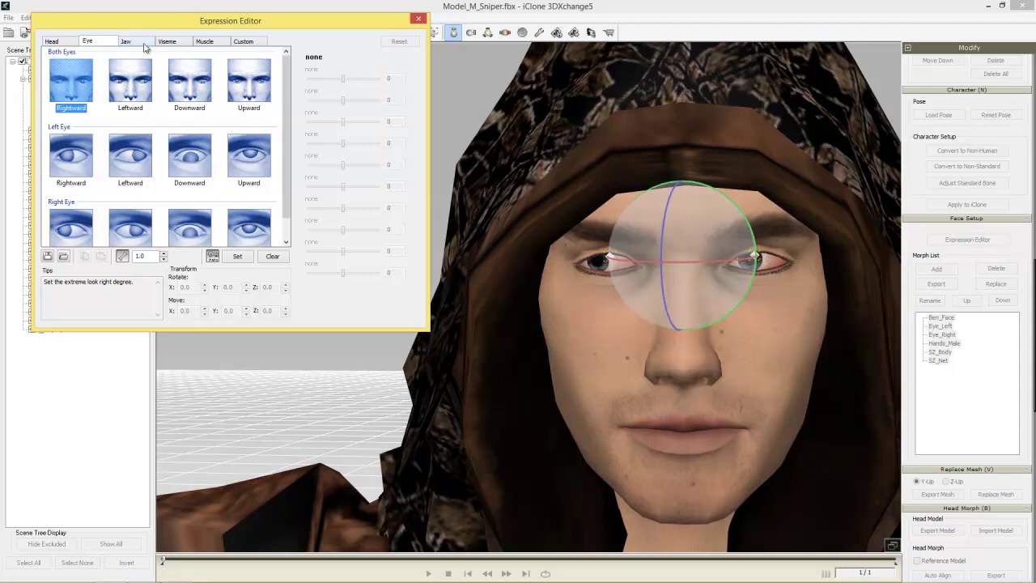
# Set the Drop Jaw expression by rotating the jaw bone downward to a Y rotation of about 345.1.
pyautogui.click(137, 43)
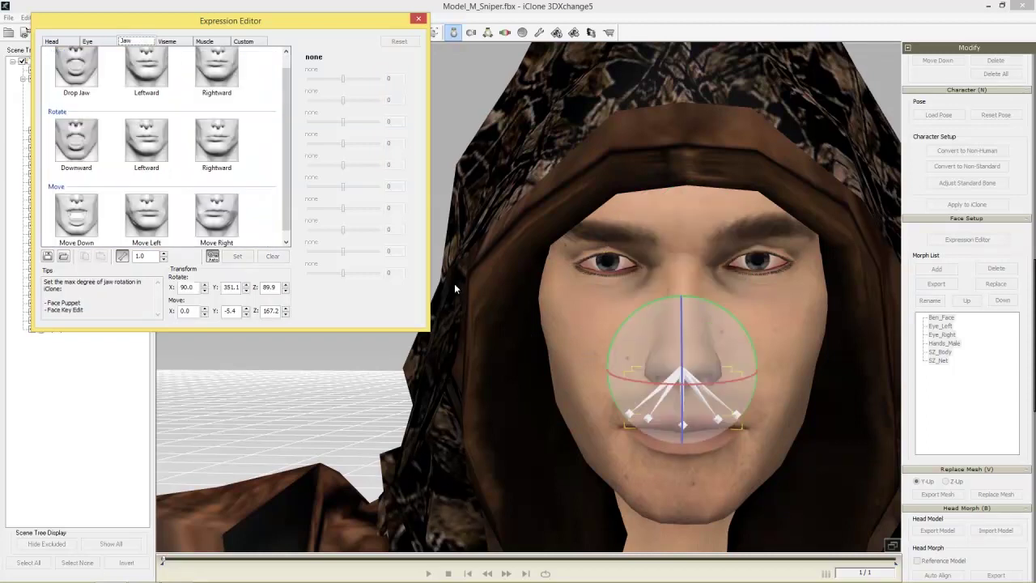
pyautogui.click(67, 73)
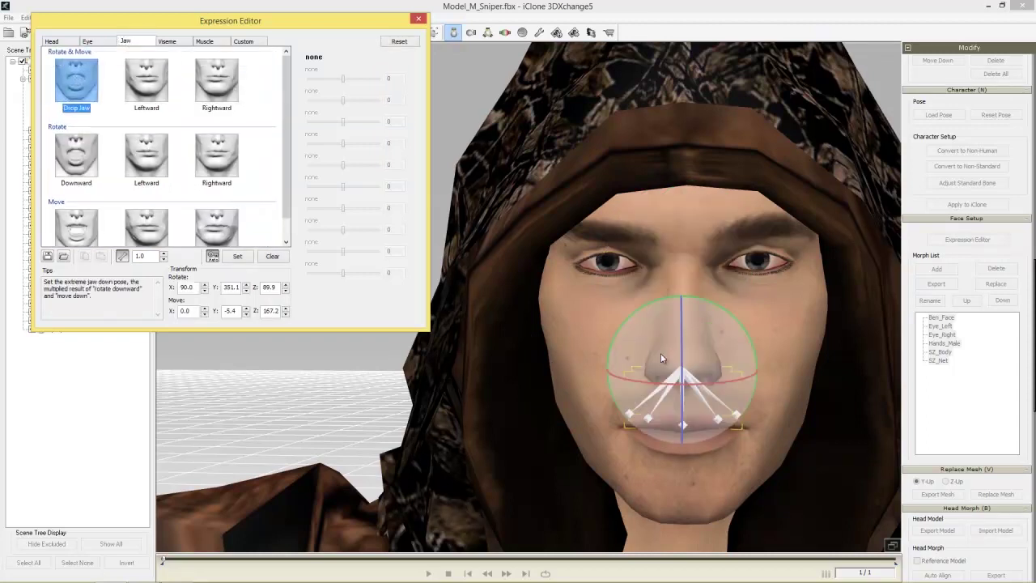
pyautogui.moveTo(682, 362); pyautogui.dragTo(683, 366)
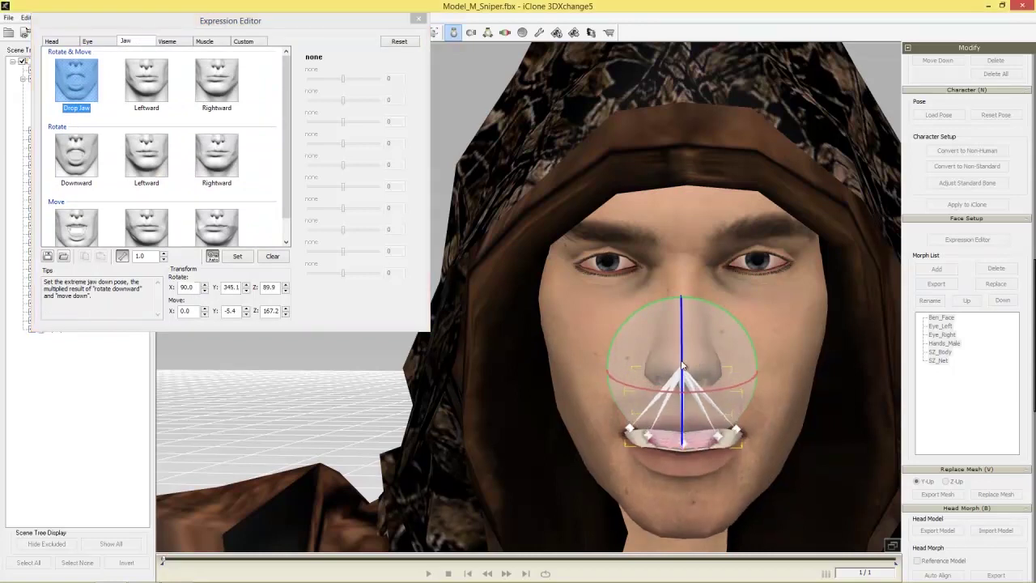
# Set the jaw's Leftward and Rightward expressions under Rotate & Move, with an X rotation of about 86.7 for Rightward.
pyautogui.click(163, 85)
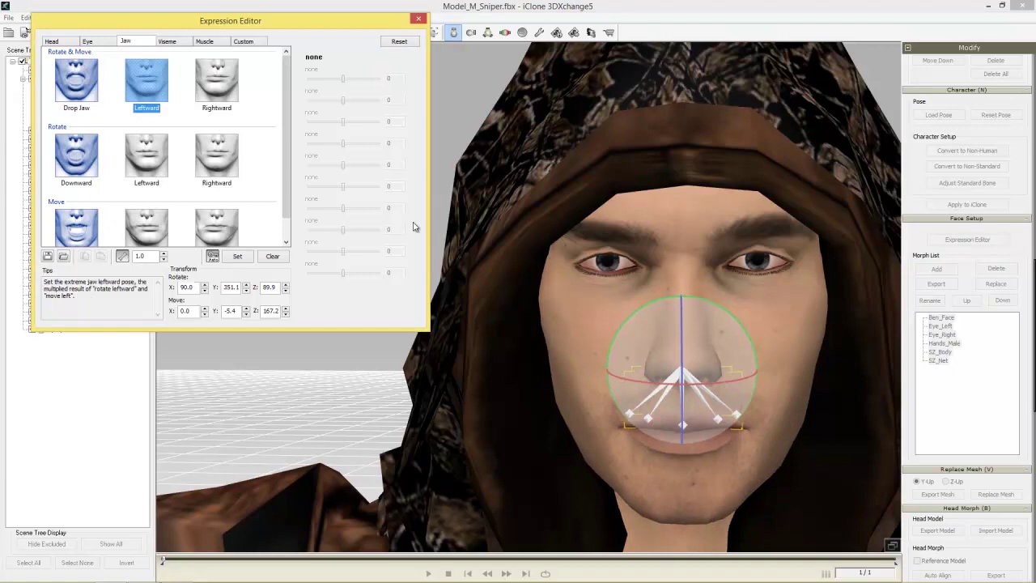
pyautogui.moveTo(717, 392); pyautogui.dragTo(714, 387)
pyautogui.click(223, 101)
pyautogui.moveTo(711, 388); pyautogui.dragTo(708, 390)
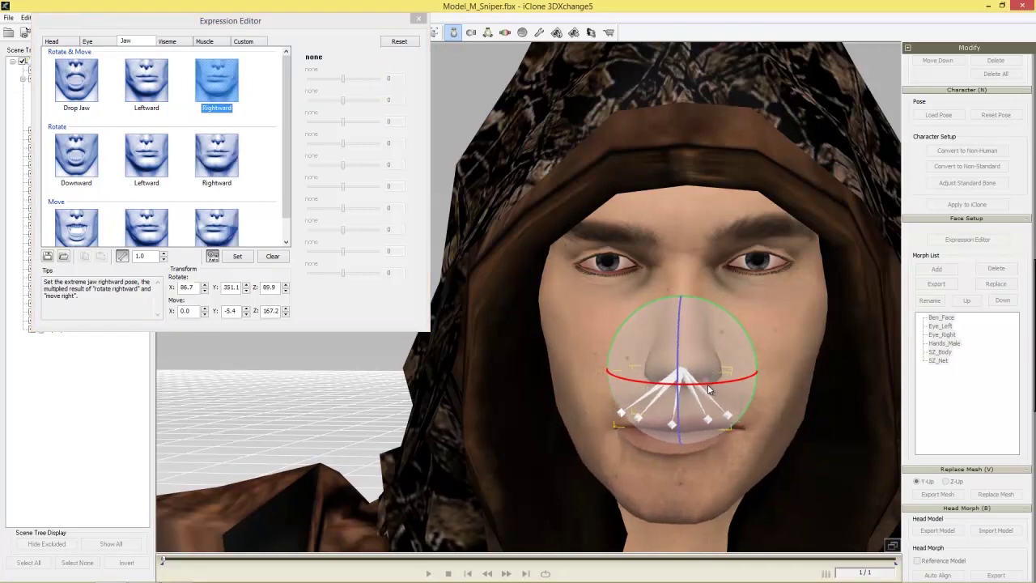
# Preview the separate Rotate and Move jaw expressions in each direction and close the Expression Editor.
pyautogui.click(75, 162)
pyautogui.click(86, 221)
pyautogui.click(136, 229)
pyautogui.click(165, 130)
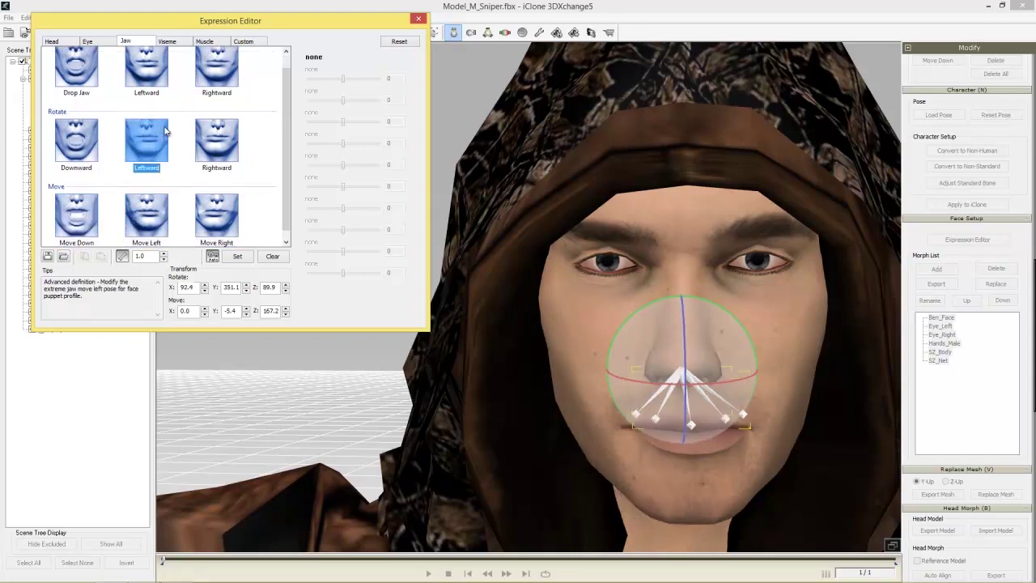
pyautogui.click(227, 153)
pyautogui.click(223, 219)
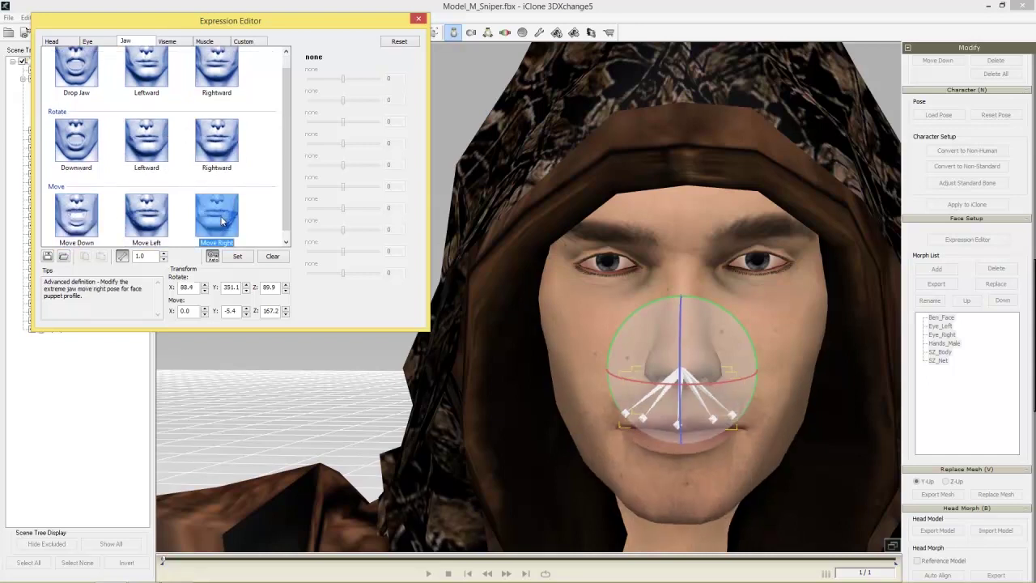
pyautogui.click(421, 19)
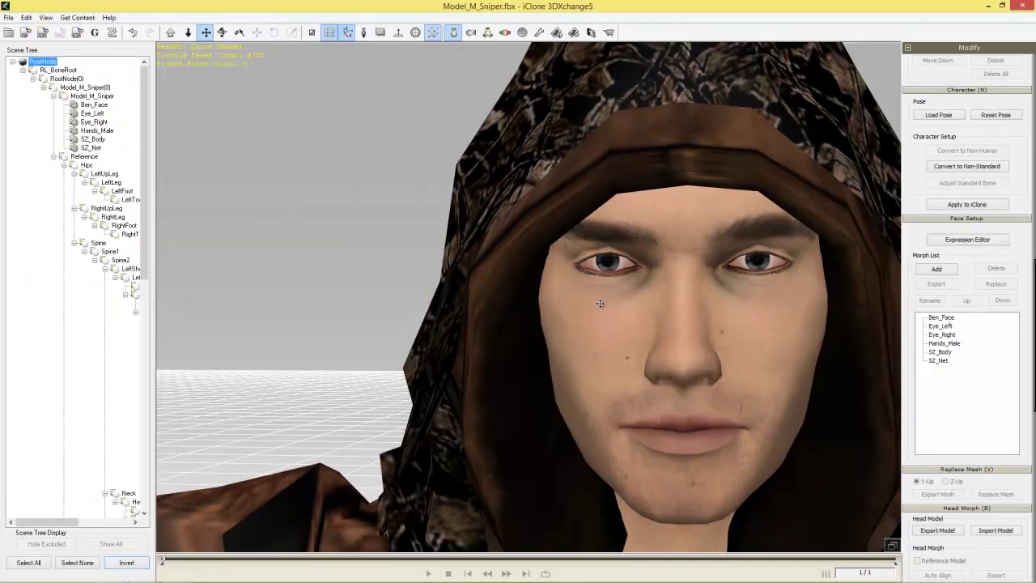
# Export the non-standard character's geometry for iClone 6 with the file name Super Sniper.
pyautogui.scroll(-10, 608, 276)
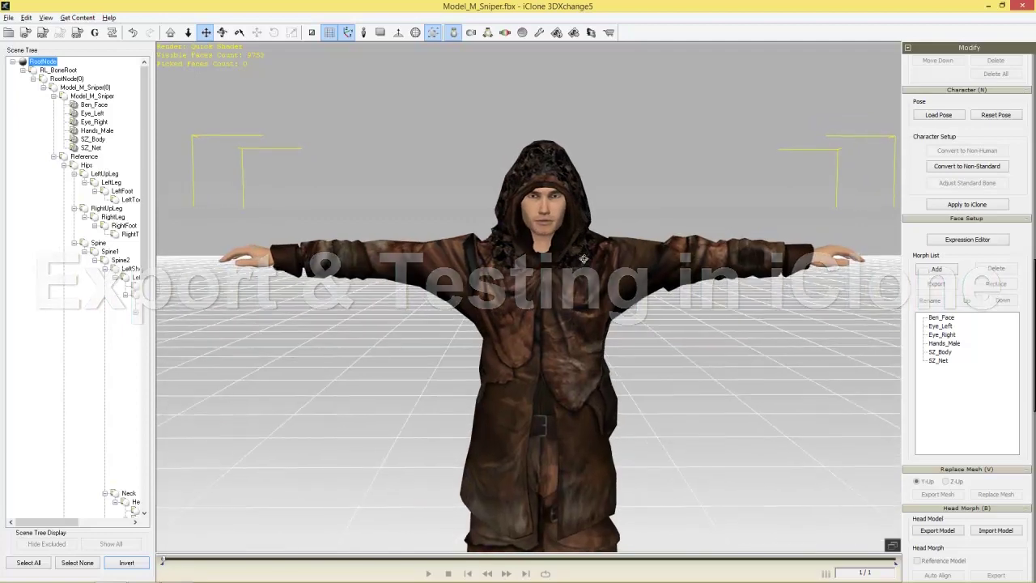
pyautogui.scroll(3, 571, 235)
pyautogui.moveTo(581, 202); pyautogui.dragTo(574, 253)
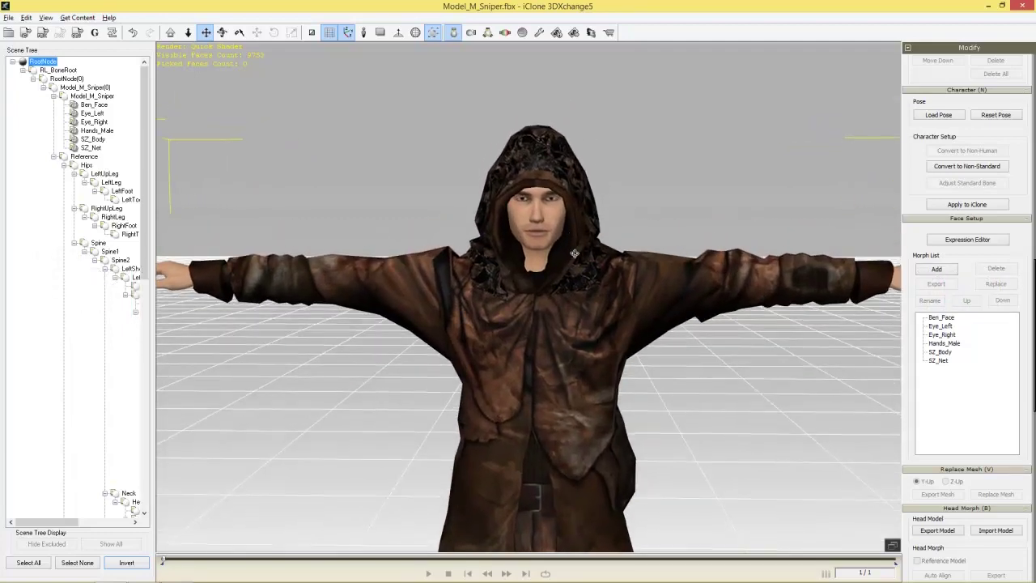
pyautogui.moveTo(575, 253); pyautogui.dragTo(574, 228, button='right')
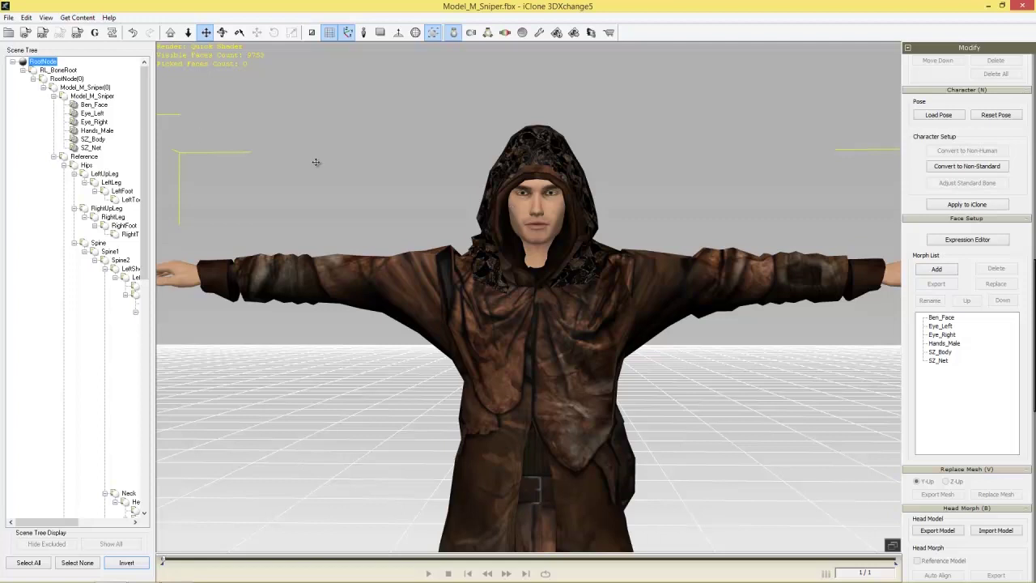
pyautogui.click(25, 34)
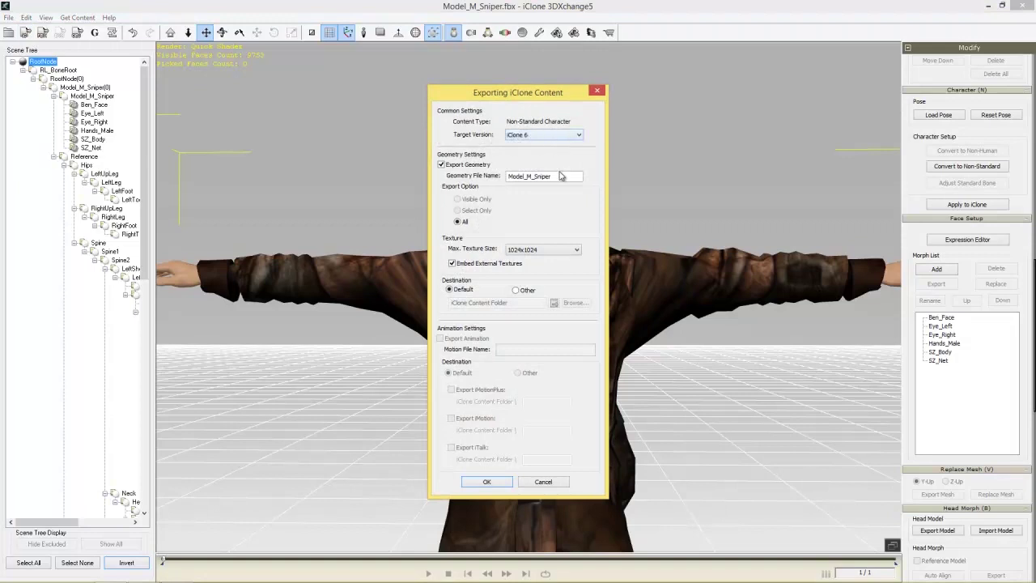
pyautogui.moveTo(522, 179); pyautogui.dragTo(405, 189)
pyautogui.write('Super Sniper')
pyautogui.click(489, 483)
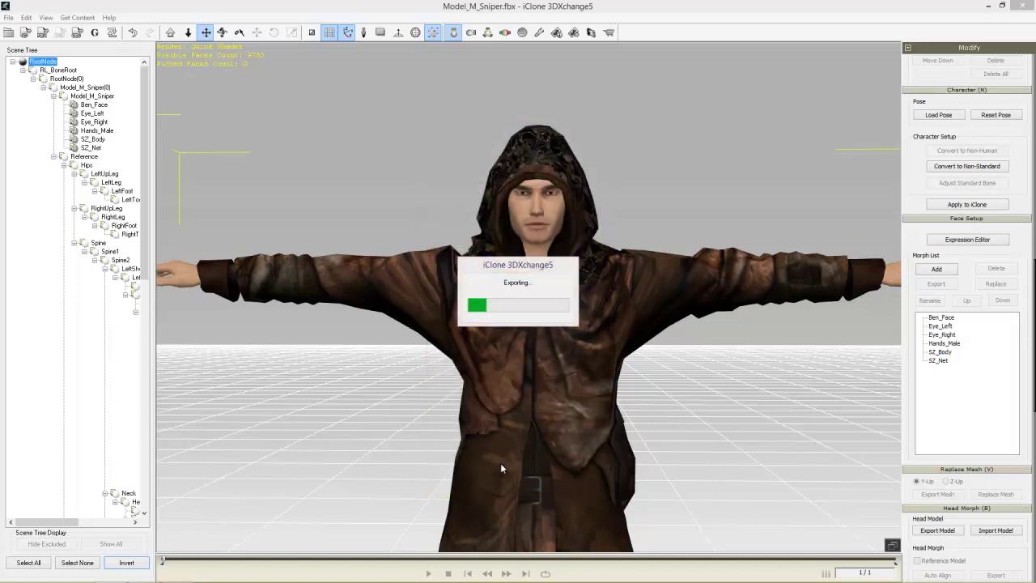
pyautogui.click(547, 321)
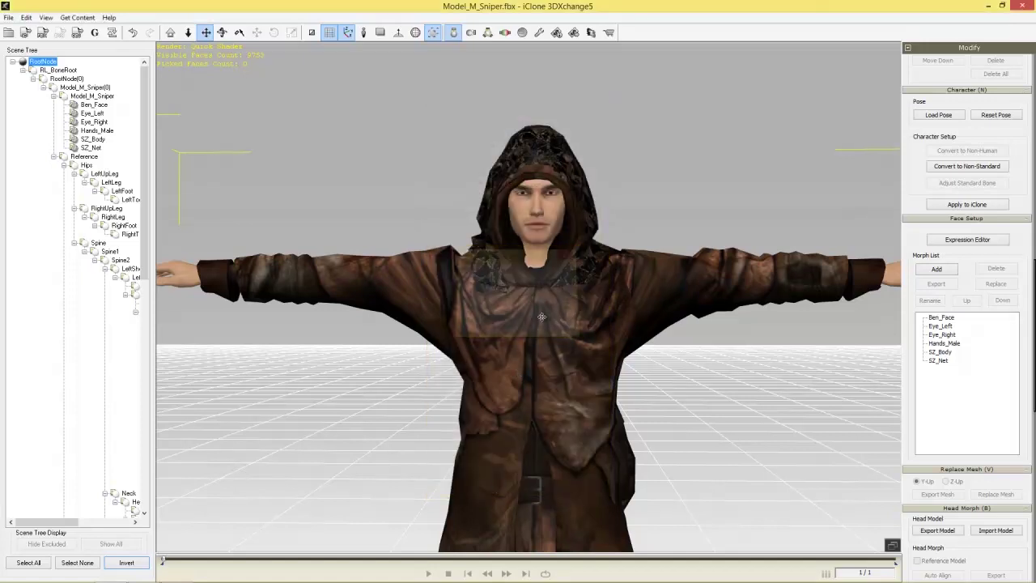
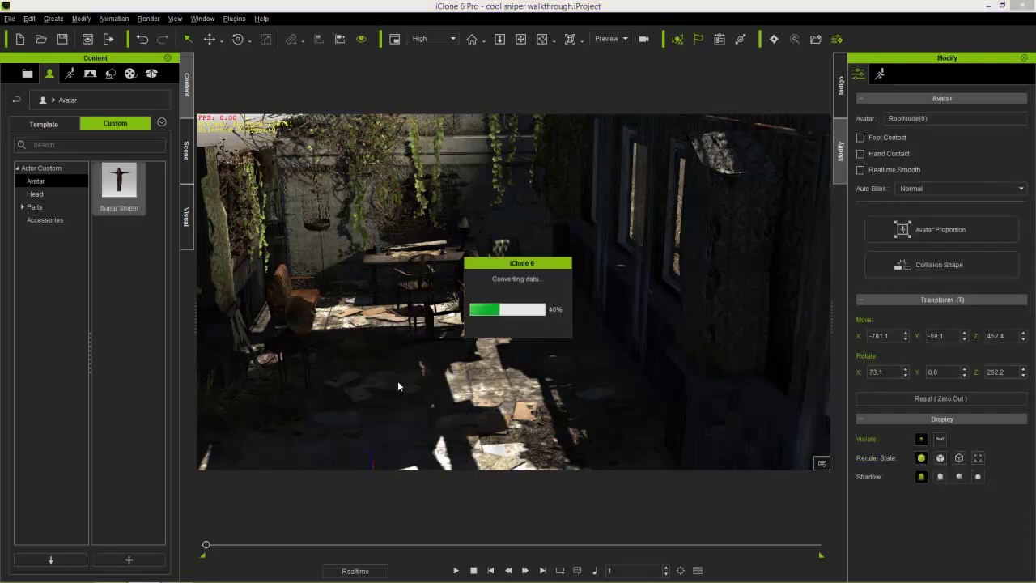
# Switch to iClone 6 and set the Super Sniper avatar's Z rotation to 270.
pyautogui.moveTo(422, 409); pyautogui.dragTo(424, 332, button='right')
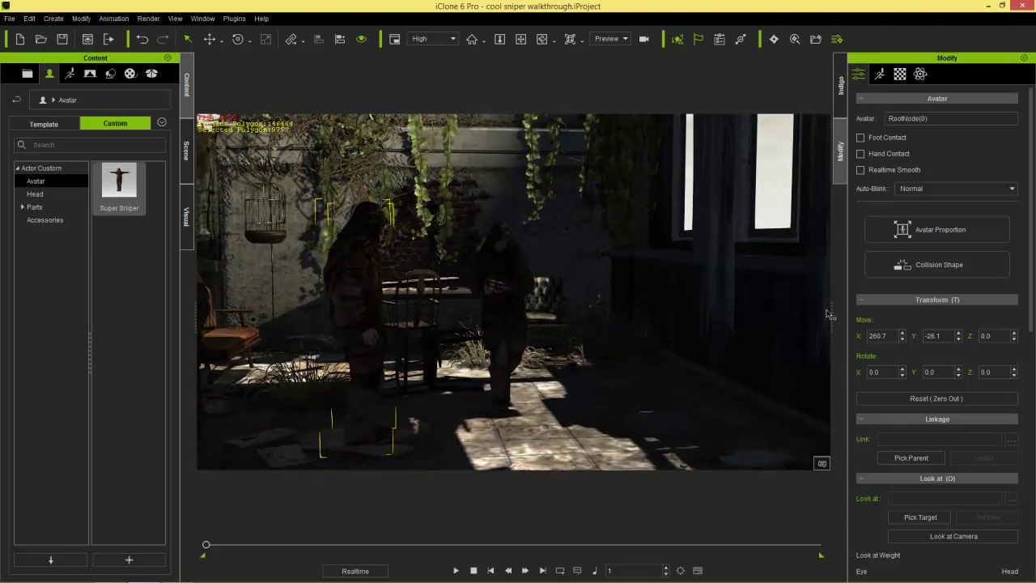
pyautogui.click(1002, 374)
pyautogui.write('270')
pyautogui.press('Return')
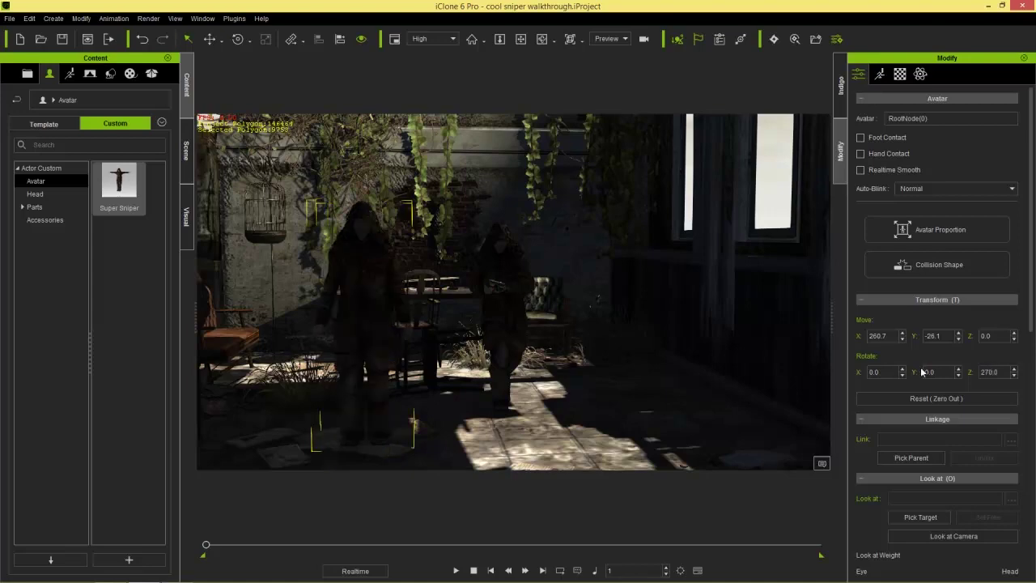
# Open Motion Puppet for the sniper avatar and preview the male idle motion starting with 01_Dr.
pyautogui.moveTo(448, 348); pyautogui.dragTo(450, 310, button='middle')
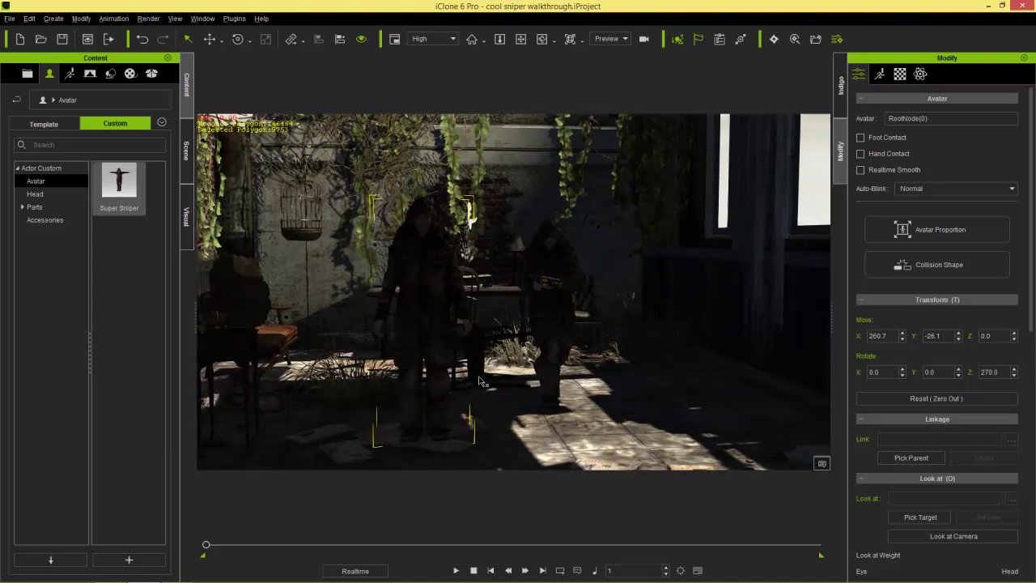
pyautogui.scroll(3, 465, 356)
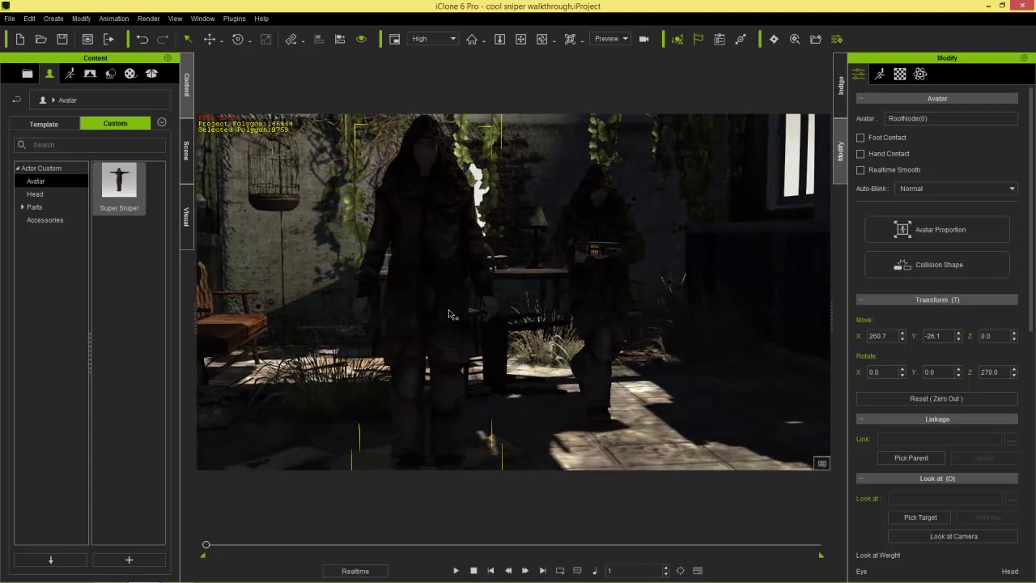
pyautogui.click(881, 74)
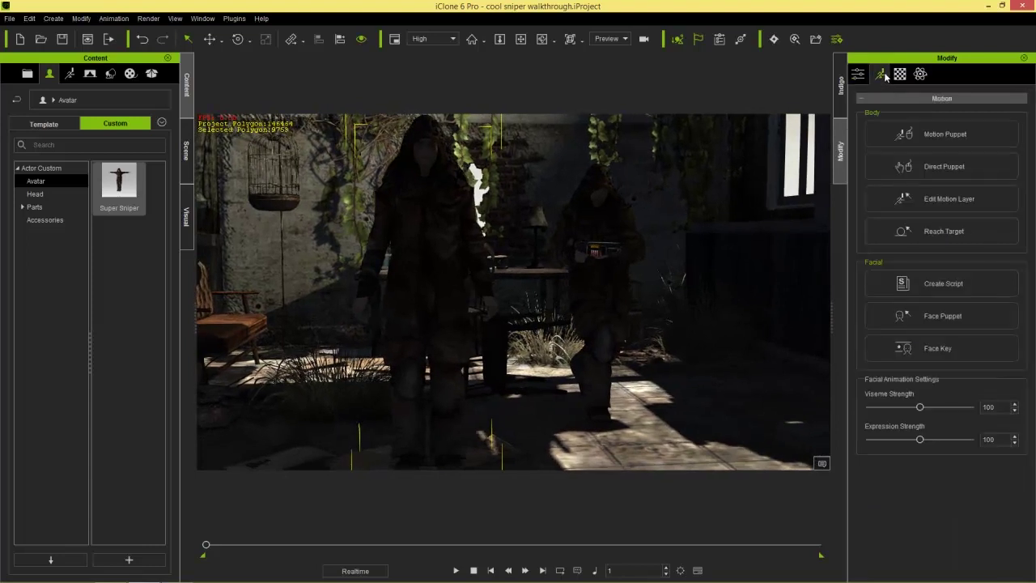
pyautogui.click(929, 134)
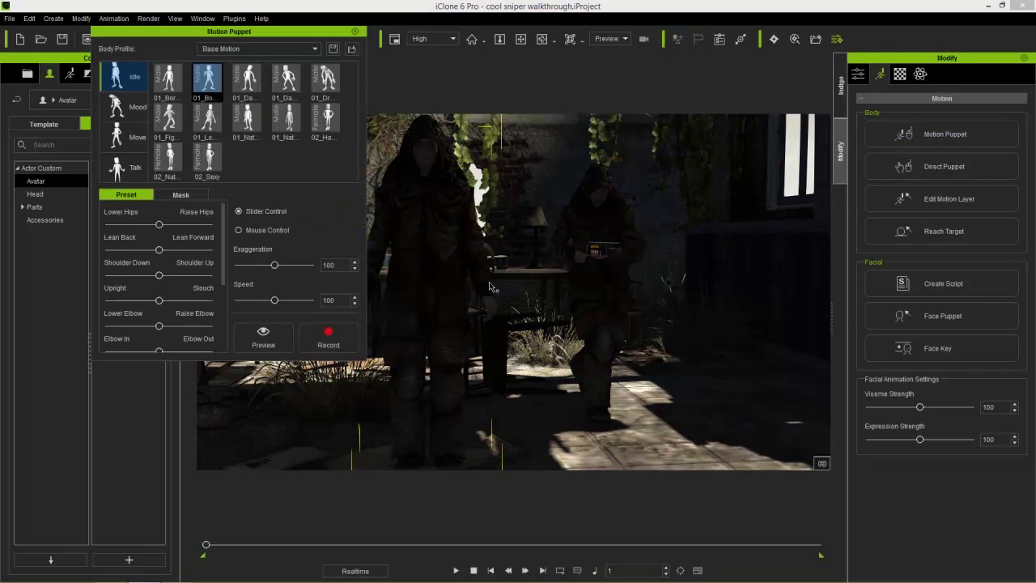
pyautogui.keyDown('alt'); pyautogui.moveTo(458, 290); pyautogui.dragTo(507, 285); pyautogui.keyUp('alt')
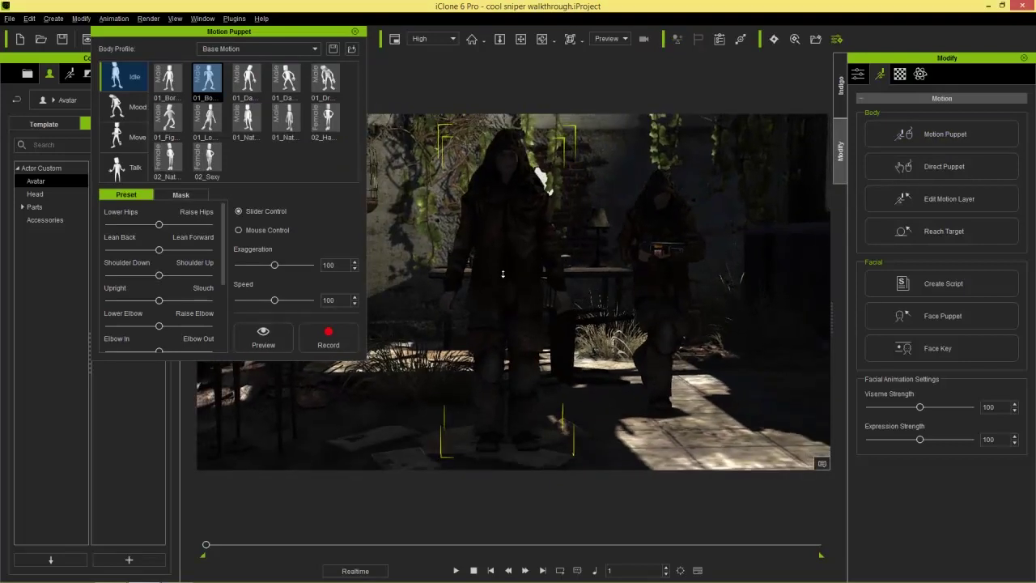
pyautogui.click(324, 89)
pyautogui.press('space')
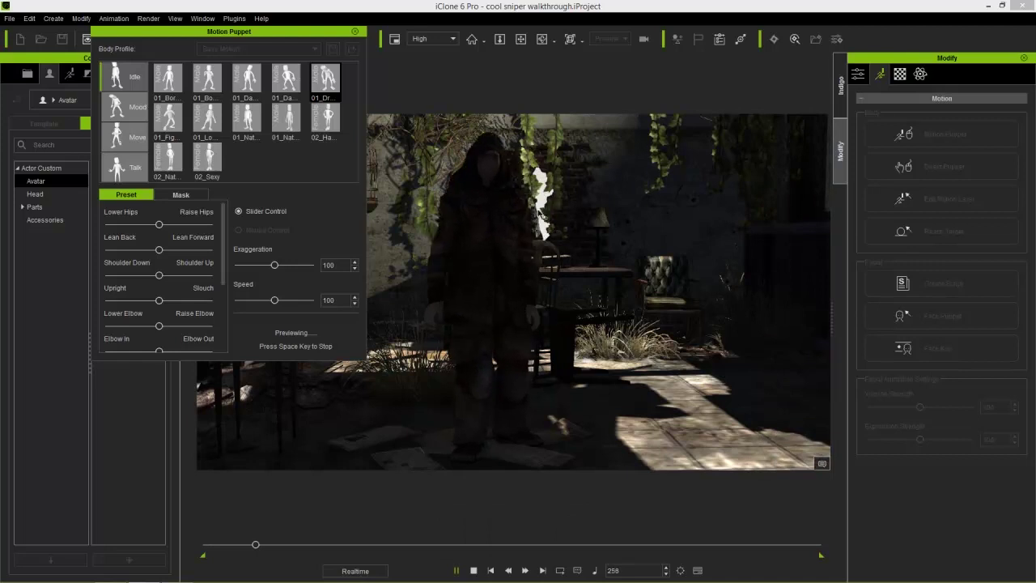
pyautogui.press('space')
# Preview the second male idle motion, starting with 01_Bo, on the avatar and close Motion Puppet.
pyautogui.click(207, 81)
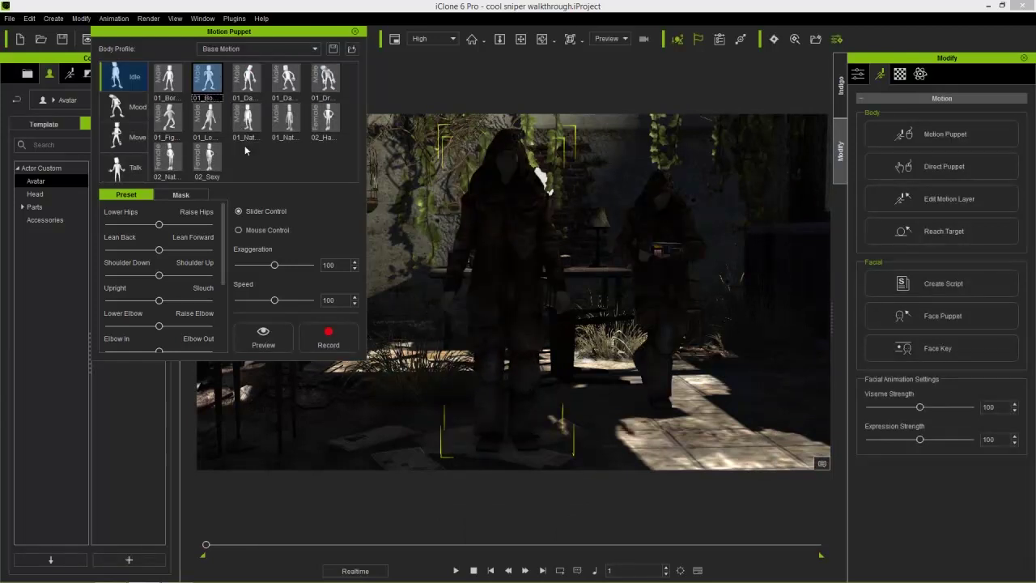
pyautogui.press('space')
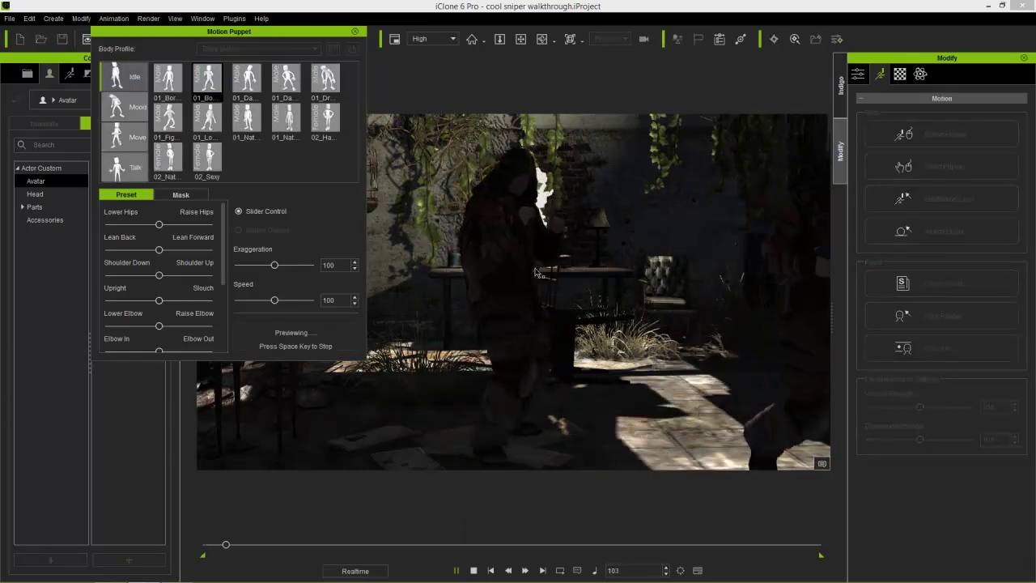
pyautogui.press('space')
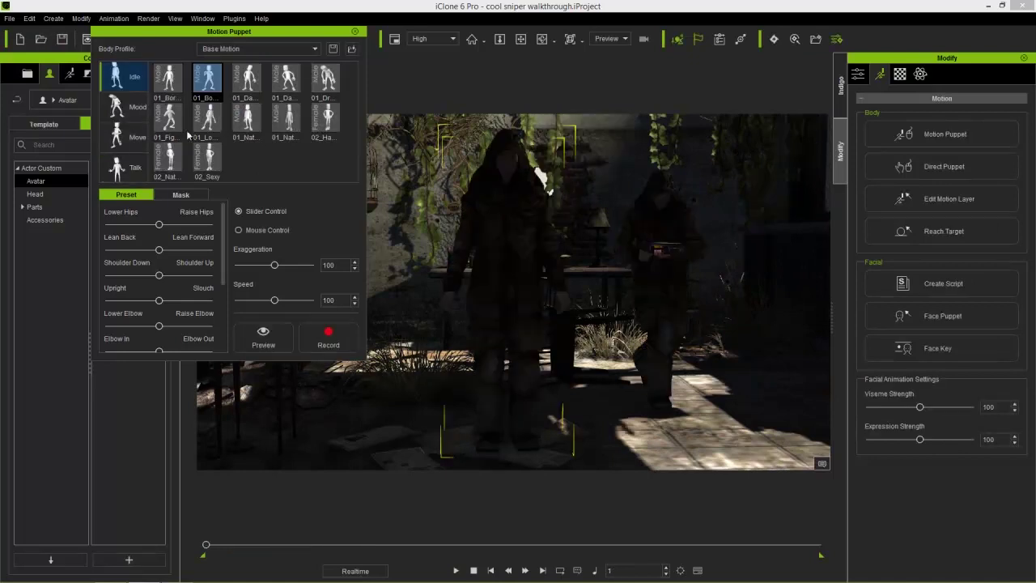
pyautogui.click(354, 32)
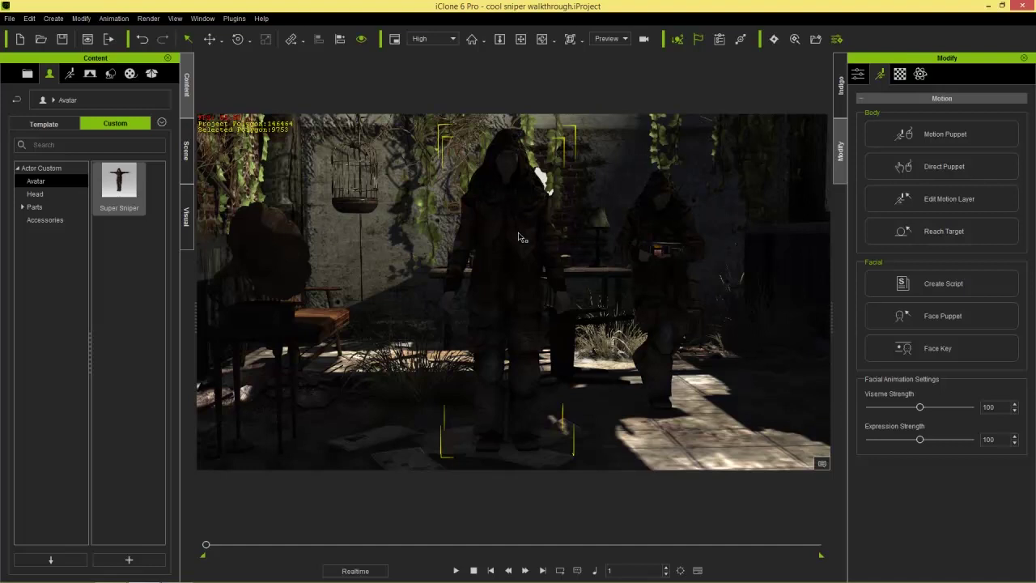
# Apply the Heidi persona template to the selected sniper avatar.
pyautogui.click(70, 73)
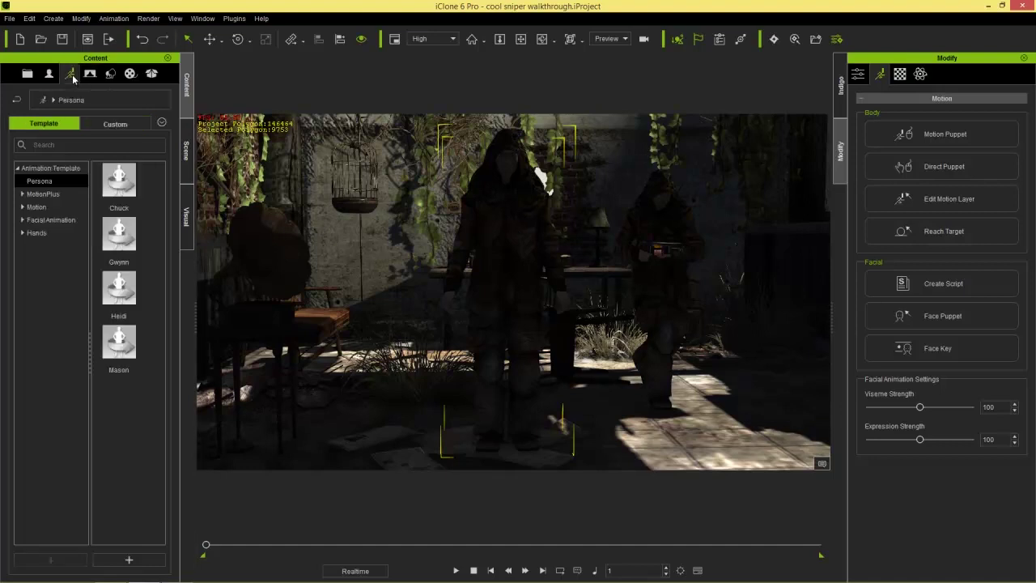
pyautogui.click(55, 180)
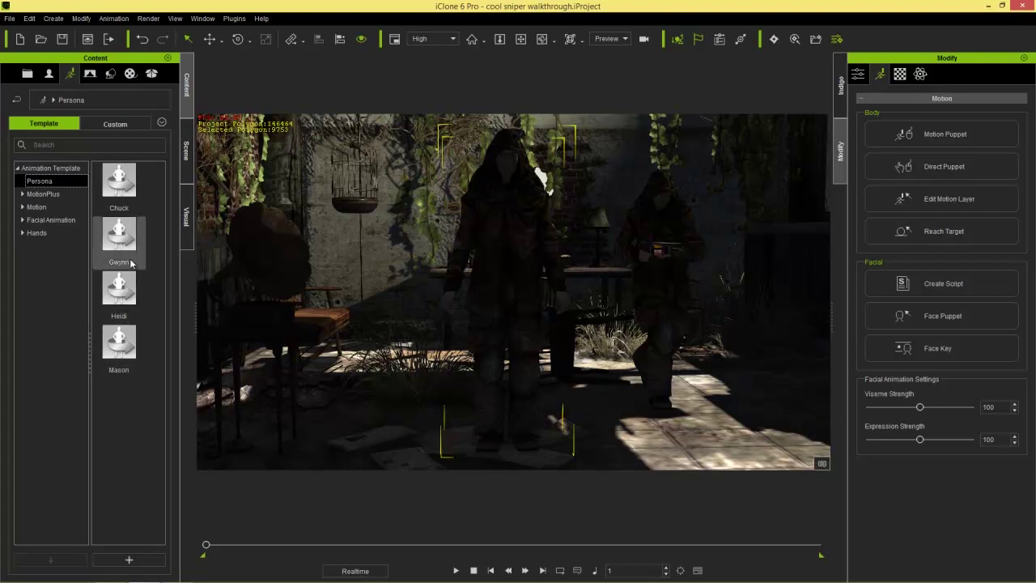
pyautogui.doubleClick(124, 293)
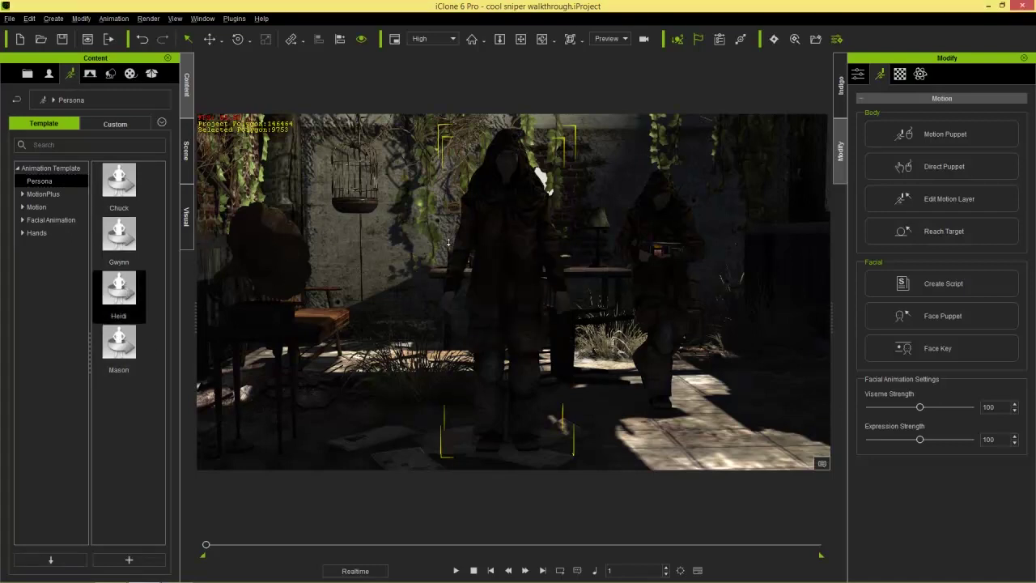
# Have the sniper avatar perform the Catwalk action and stop playback to return to the first frame.
pyautogui.scroll(-2, 453, 240)
pyautogui.moveTo(452, 241); pyautogui.dragTo(524, 329, button='right')
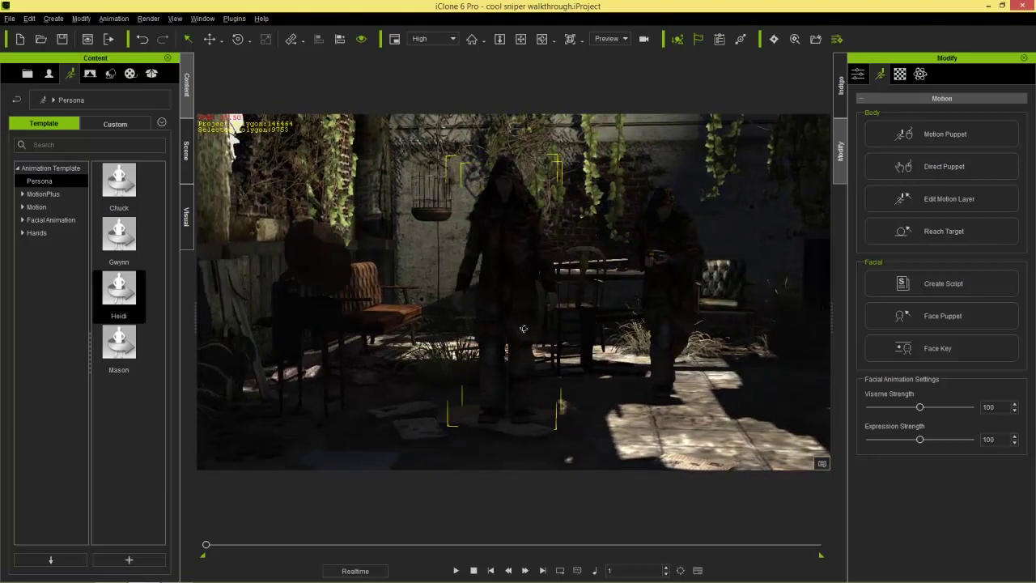
pyautogui.rightClick(499, 238)
pyautogui.moveTo(557, 347)
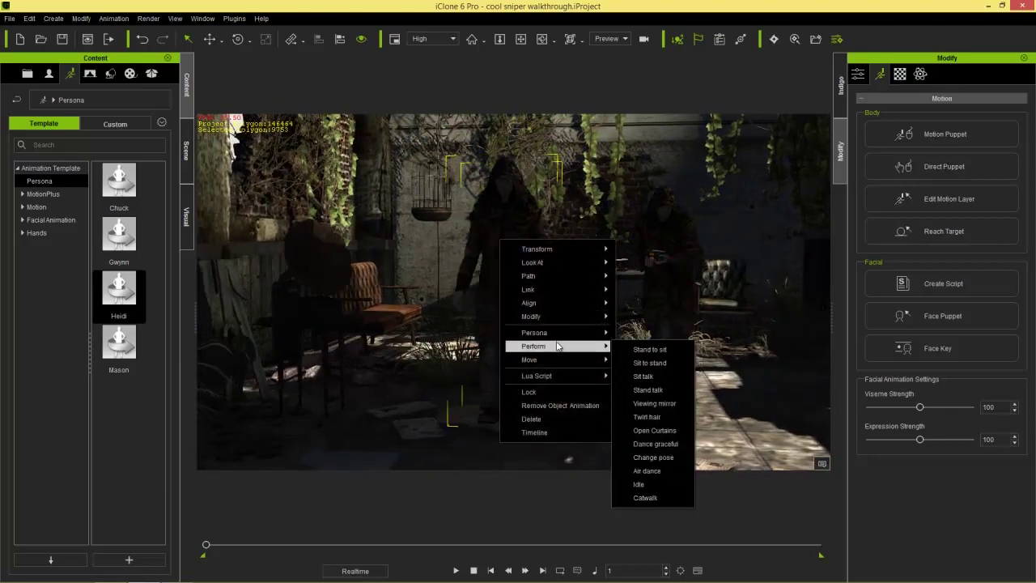
pyautogui.click(658, 497)
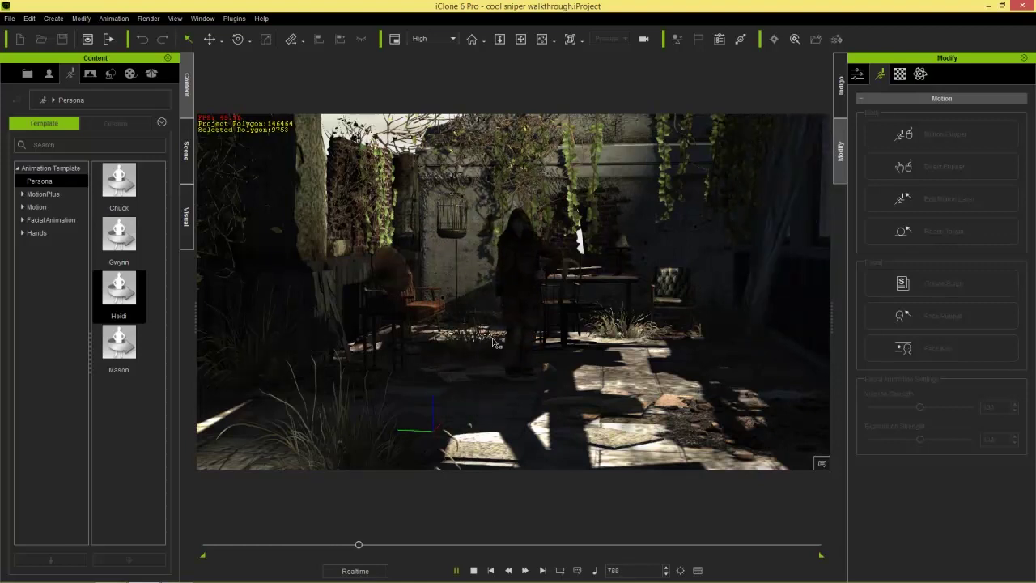
pyautogui.click(474, 568)
pyautogui.click(474, 569)
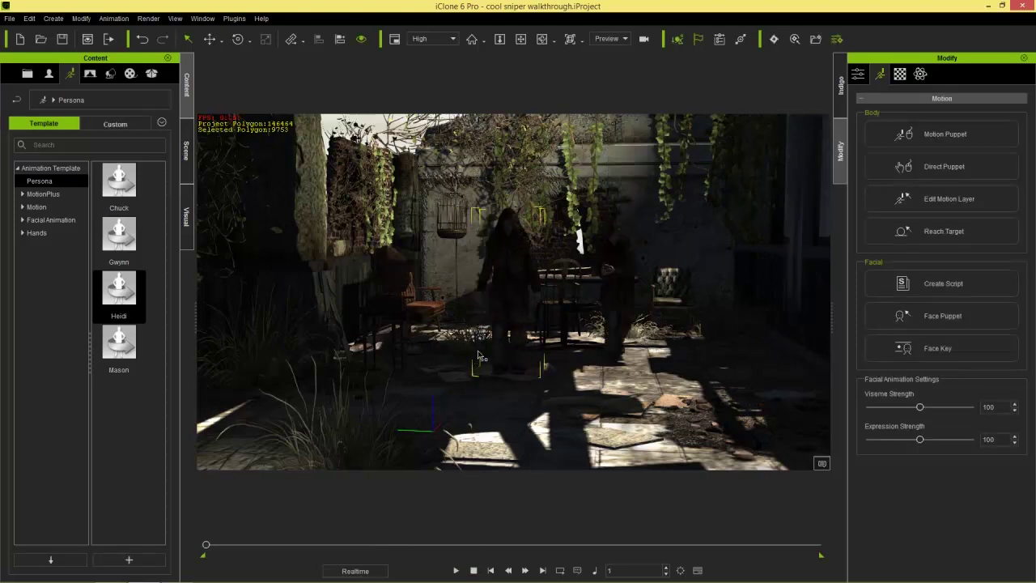
# Frame the sniper's face, open Face Puppet and preview facial control with the 01_Mason profile.
pyautogui.moveTo(504, 276); pyautogui.dragTo(564, 396, button='middle')
pyautogui.scroll(10, 515, 324)
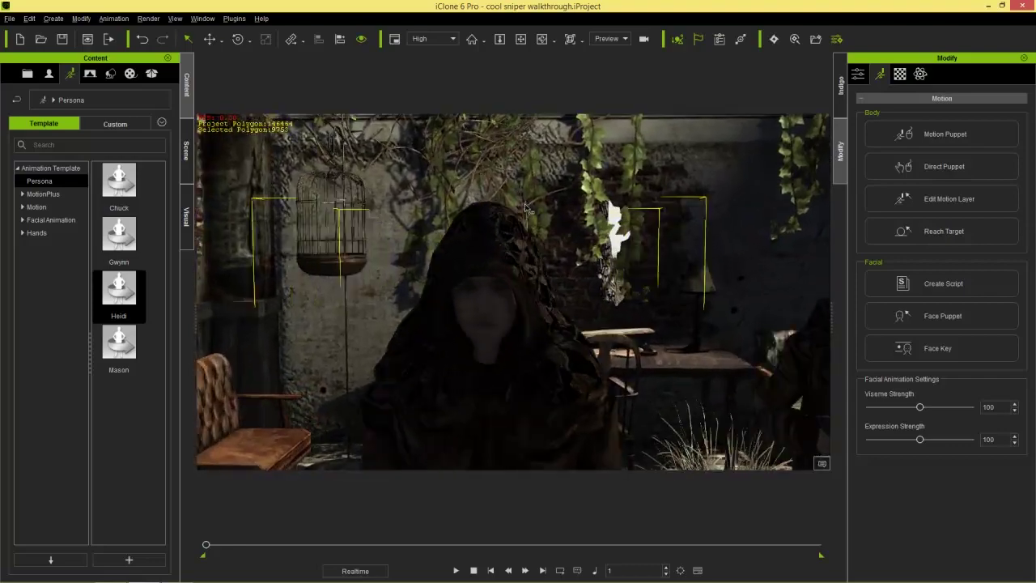
pyautogui.moveTo(513, 323); pyautogui.dragTo(557, 283, button='right')
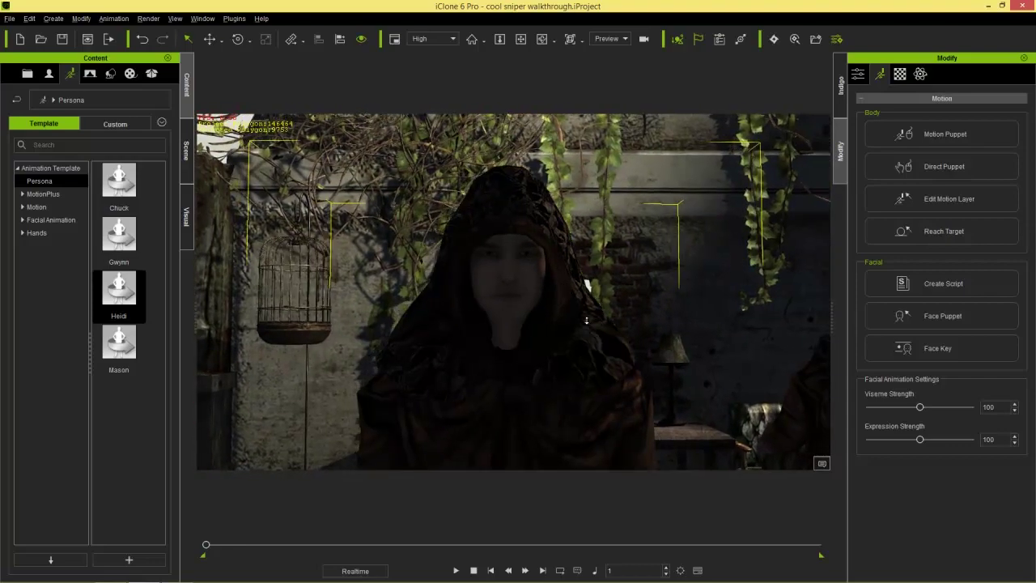
pyautogui.scroll(2, 582, 312)
pyautogui.moveTo(579, 268); pyautogui.dragTo(582, 275, button='middle')
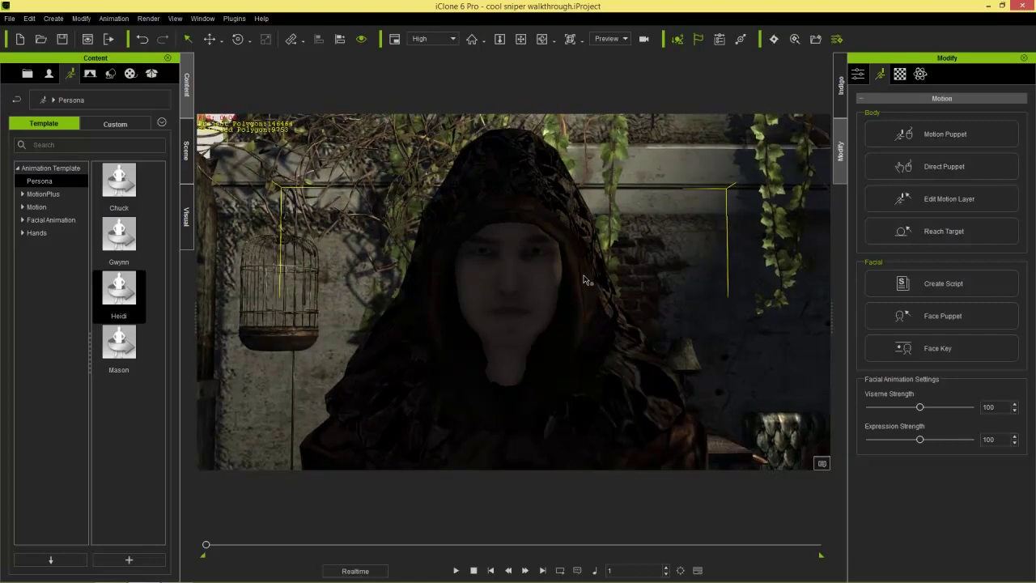
pyautogui.click(923, 319)
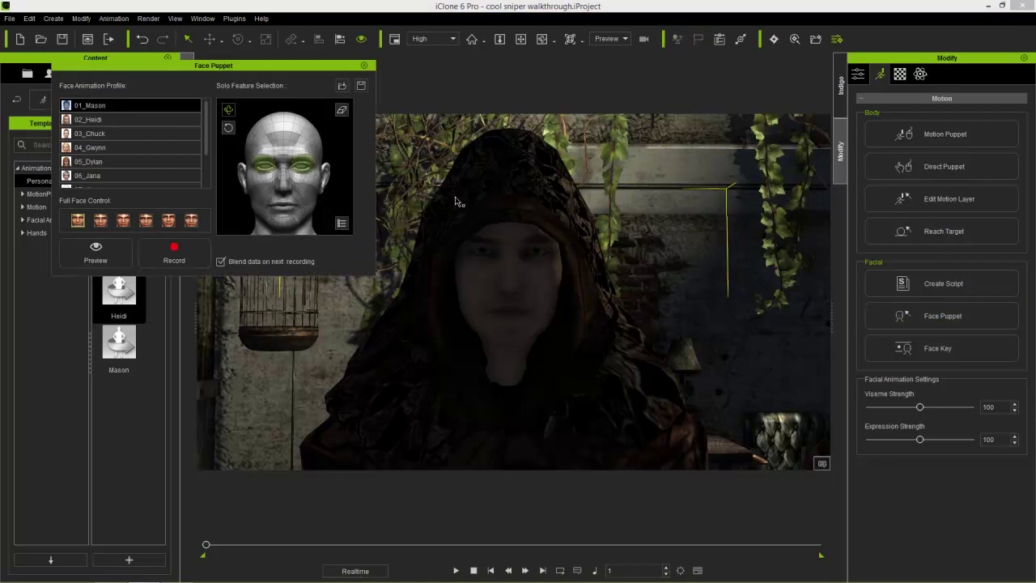
pyautogui.press('space')
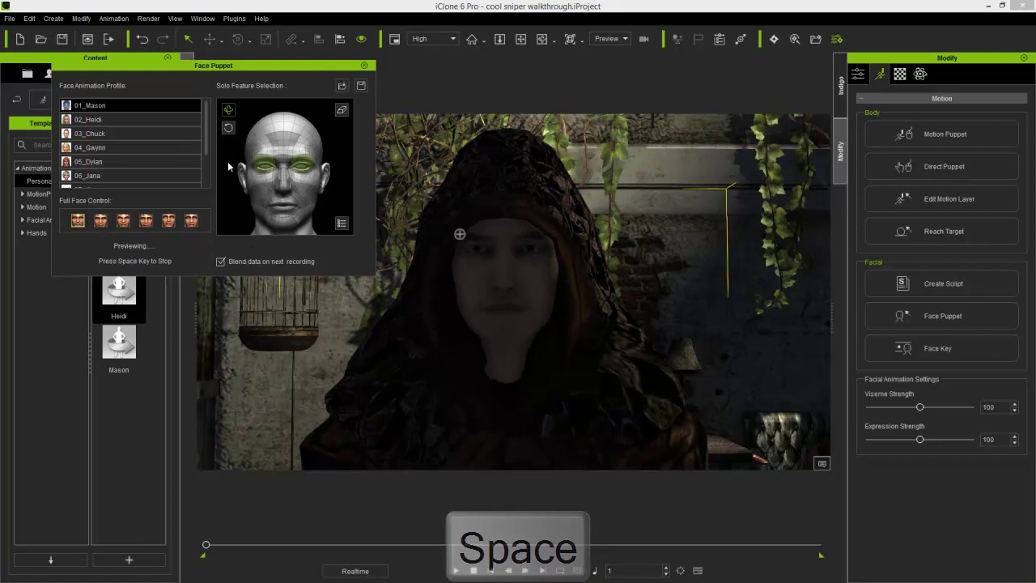
pyautogui.press('space')
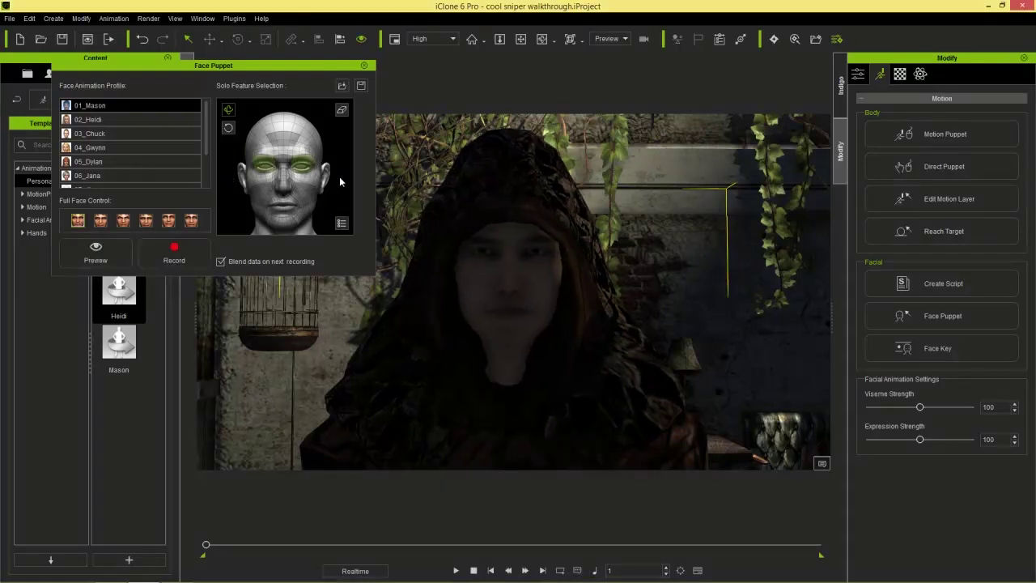
# Clear the solo feature selection in Face Puppet, select the eyes and preview their movement on the sniper.
pyautogui.click(343, 109)
pyautogui.click(304, 166)
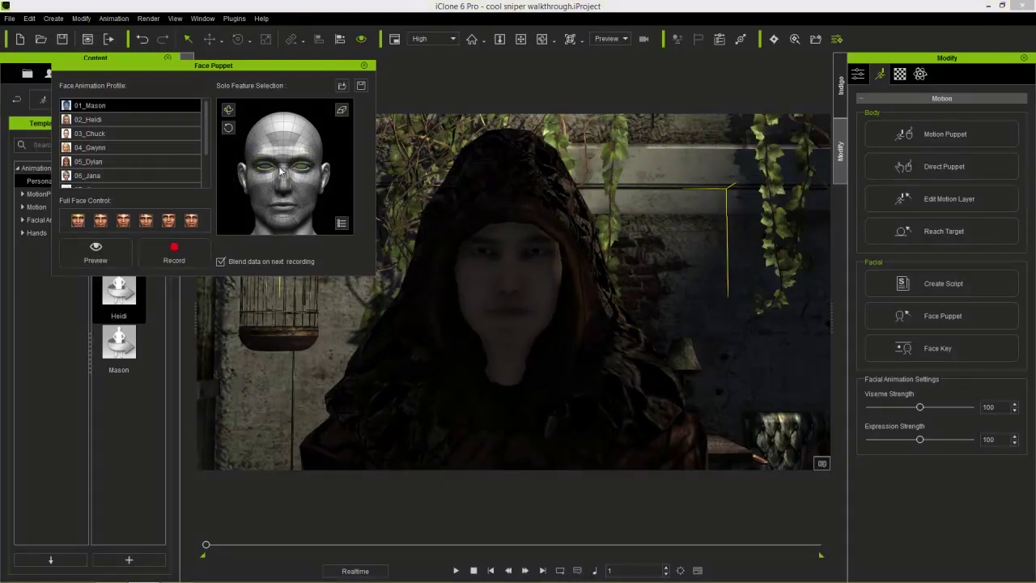
pyautogui.press('space')
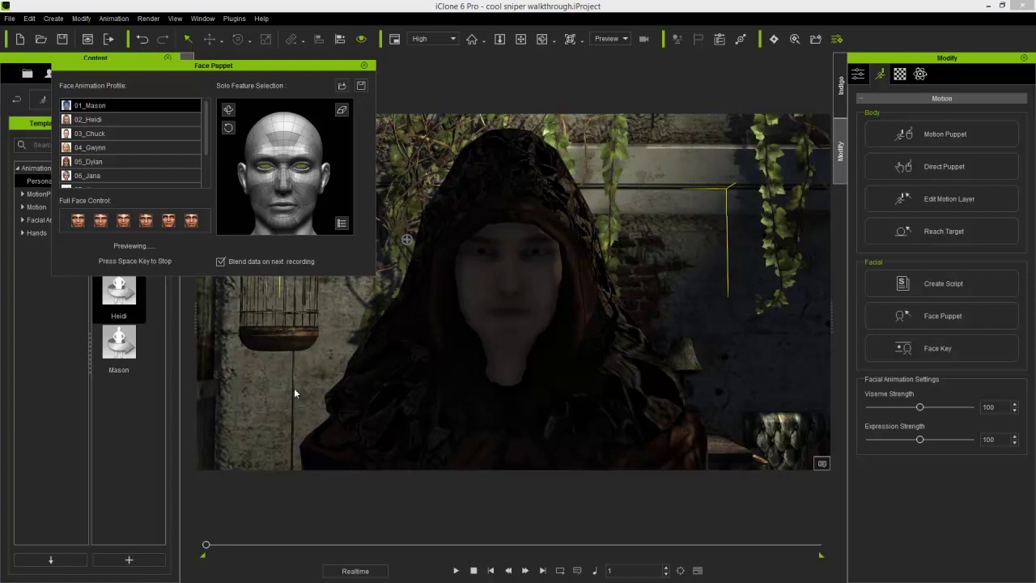
pyautogui.press('space')
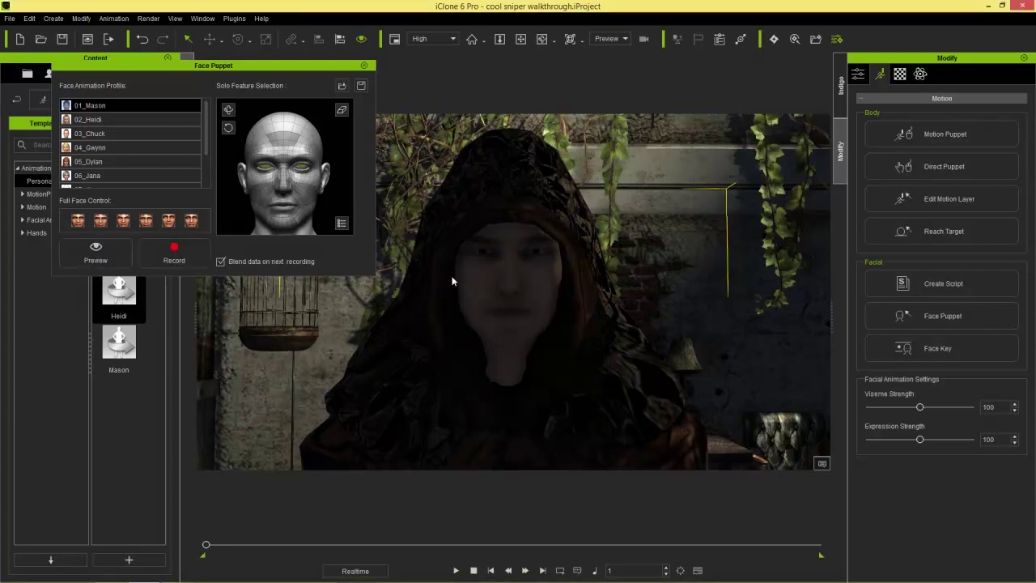
# Preview the sniper's facial movement with the chin added to the selected eye features, and close Face Puppet.
pyautogui.press('space')
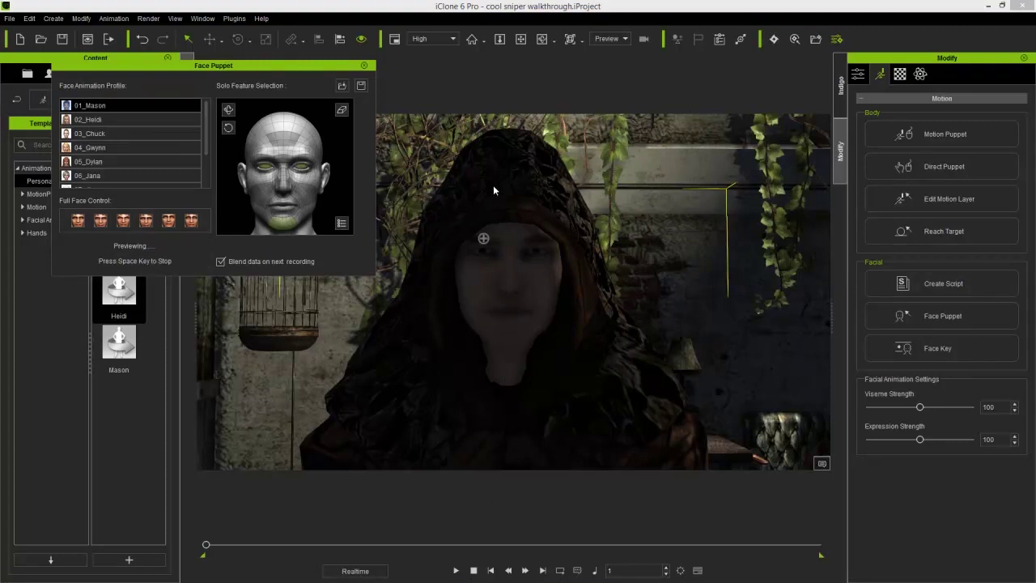
pyautogui.press('space')
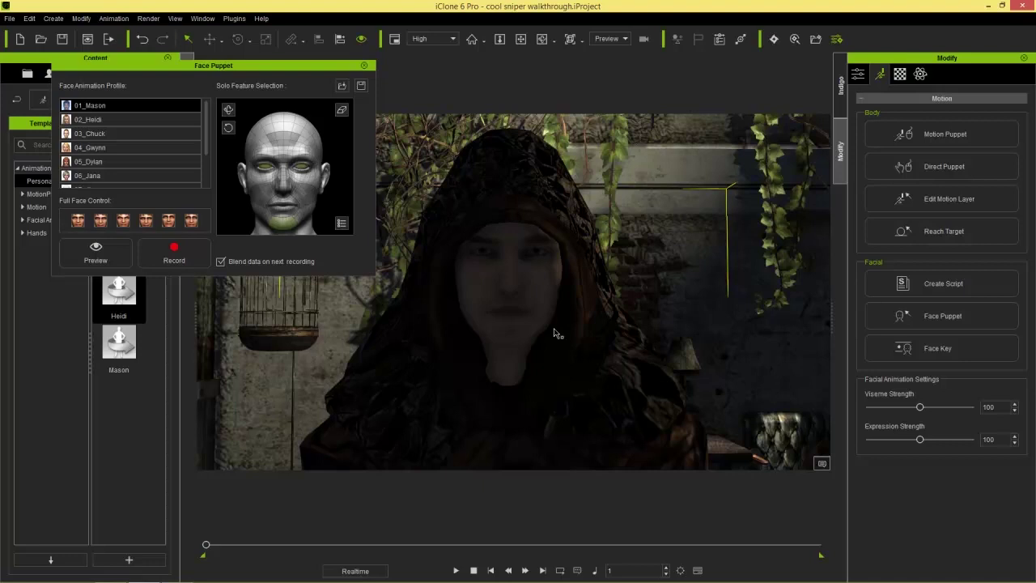
pyautogui.click(364, 64)
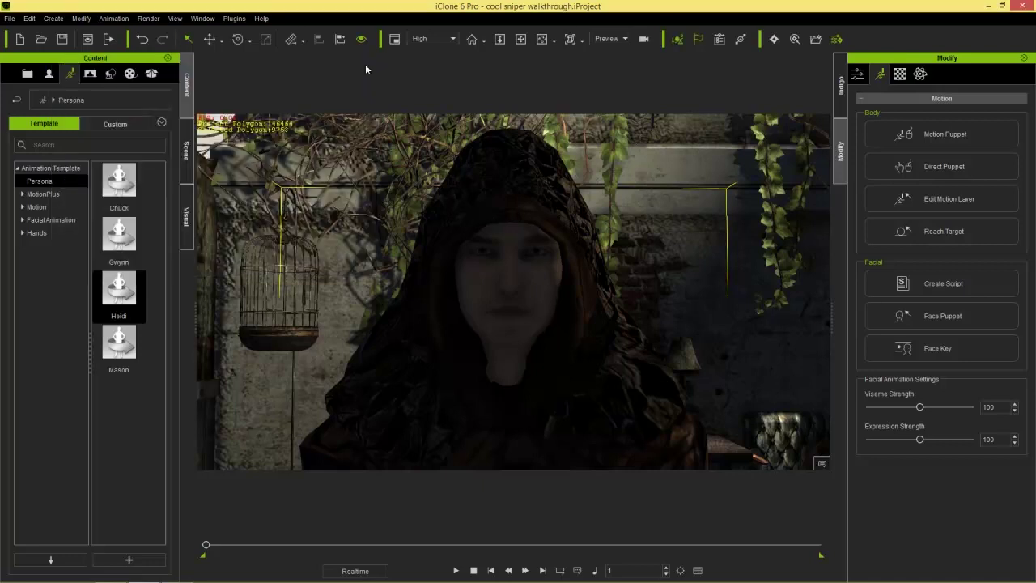
# Save the current sniper to the custom avatar library with the name Silly Sniper.
pyautogui.click(112, 123)
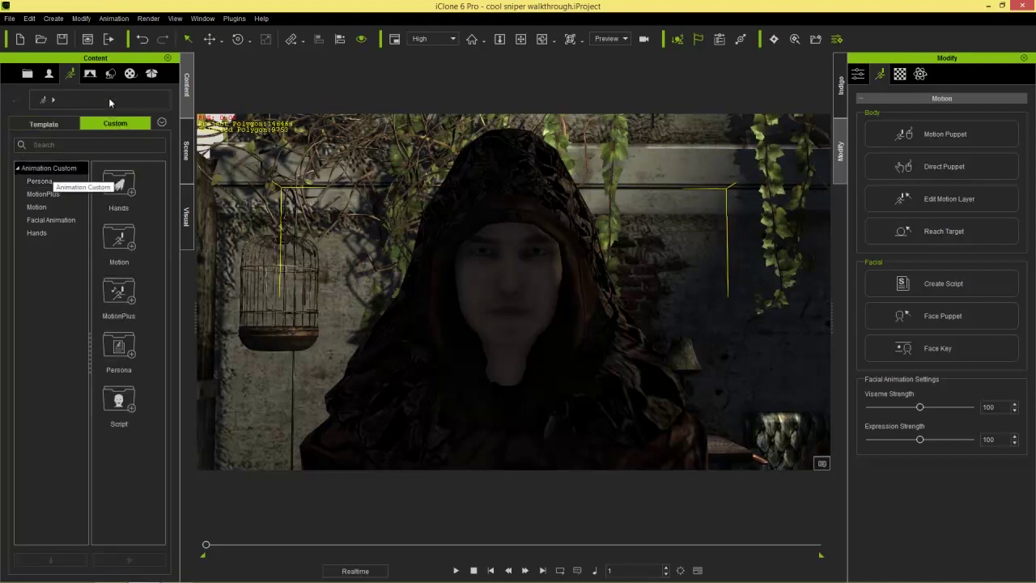
pyautogui.click(49, 73)
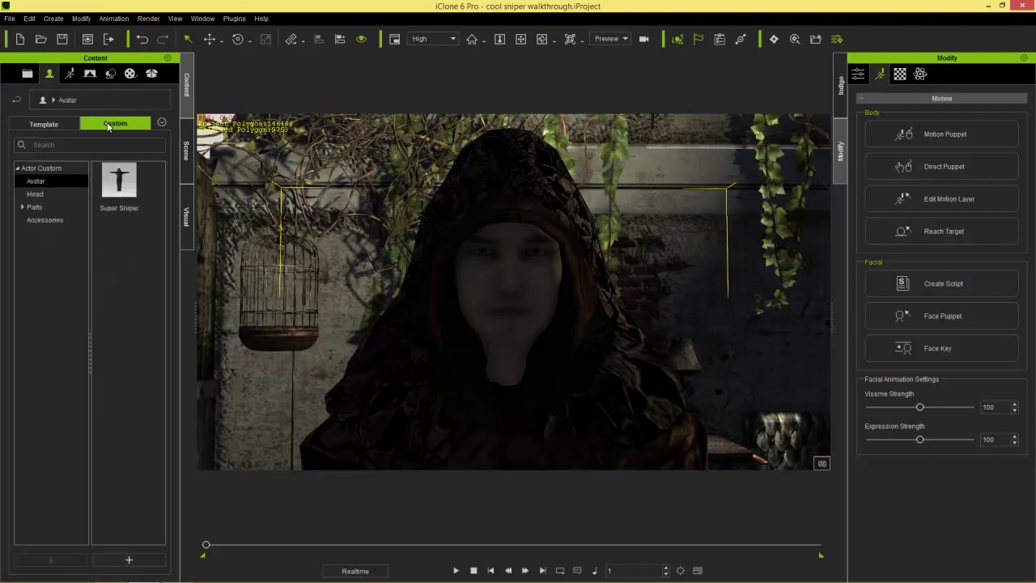
pyautogui.click(130, 558)
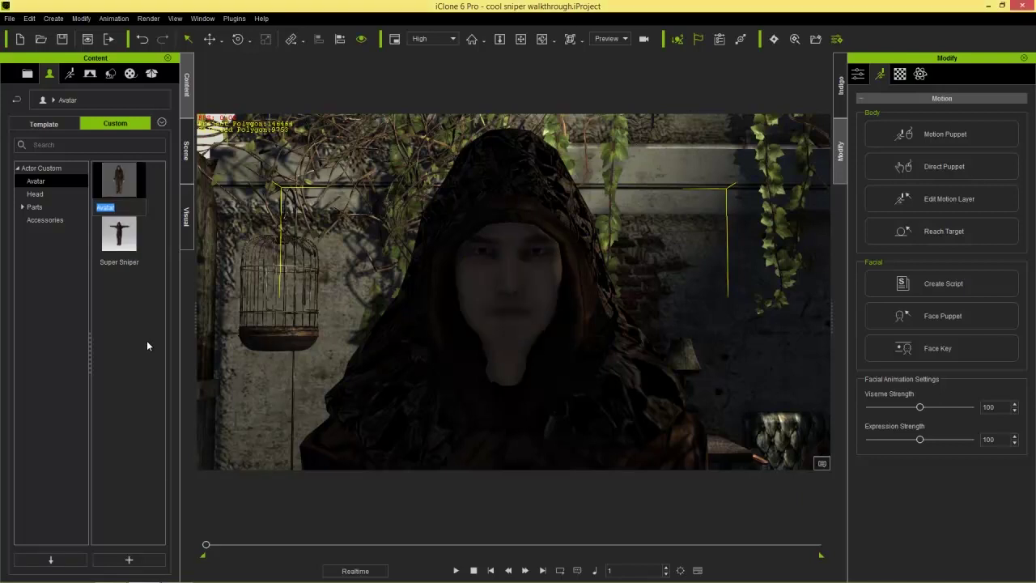
pyautogui.write('Silly Sniper')
pyautogui.press('Return')
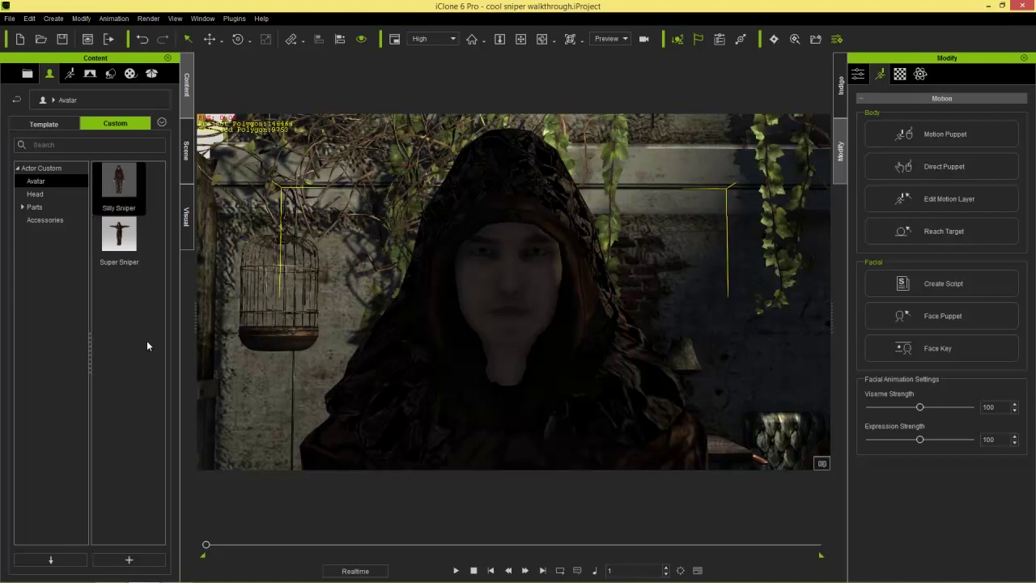